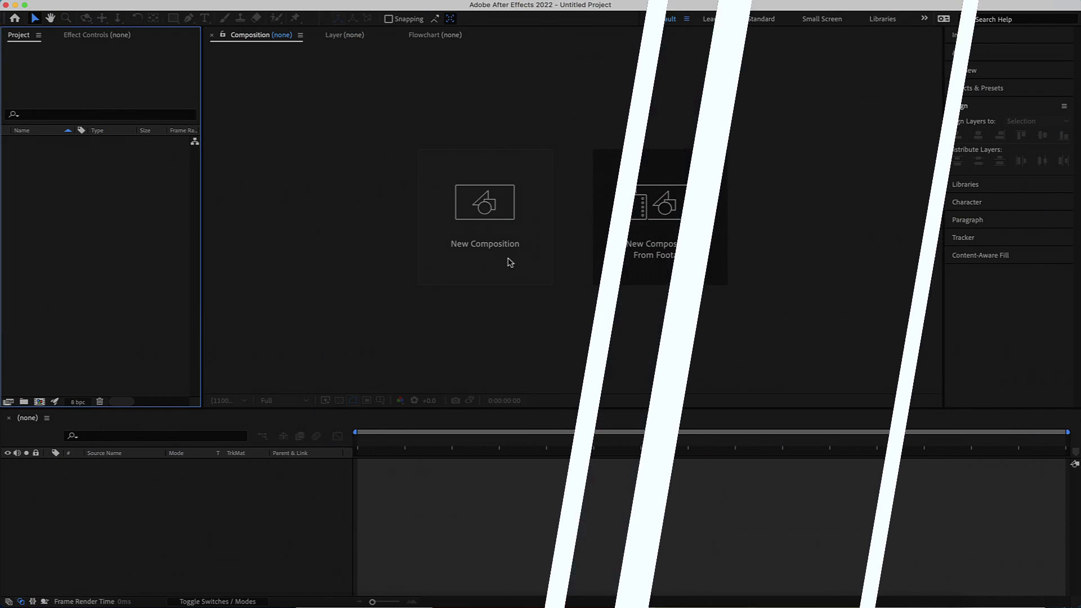
- Create a 1920 × 1080, 25 fps, five-second composition and add a text layer reading "Create"
{"action": "left_click", "coordinate": [508, 261]}
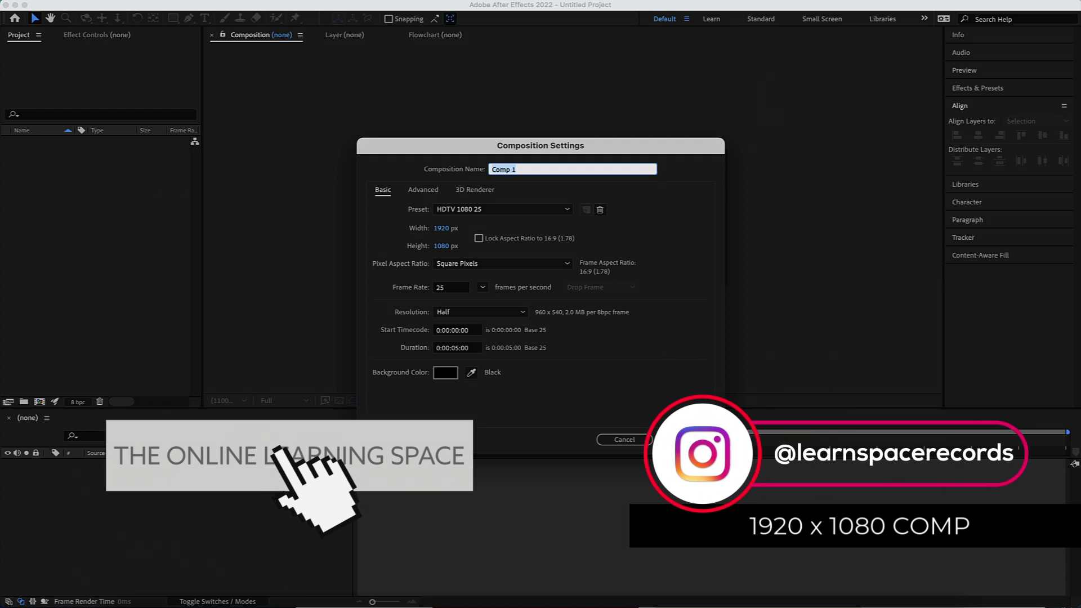
{"action": "key", "text": "Return"}
{"action": "right_click", "coordinate": [158, 483]}
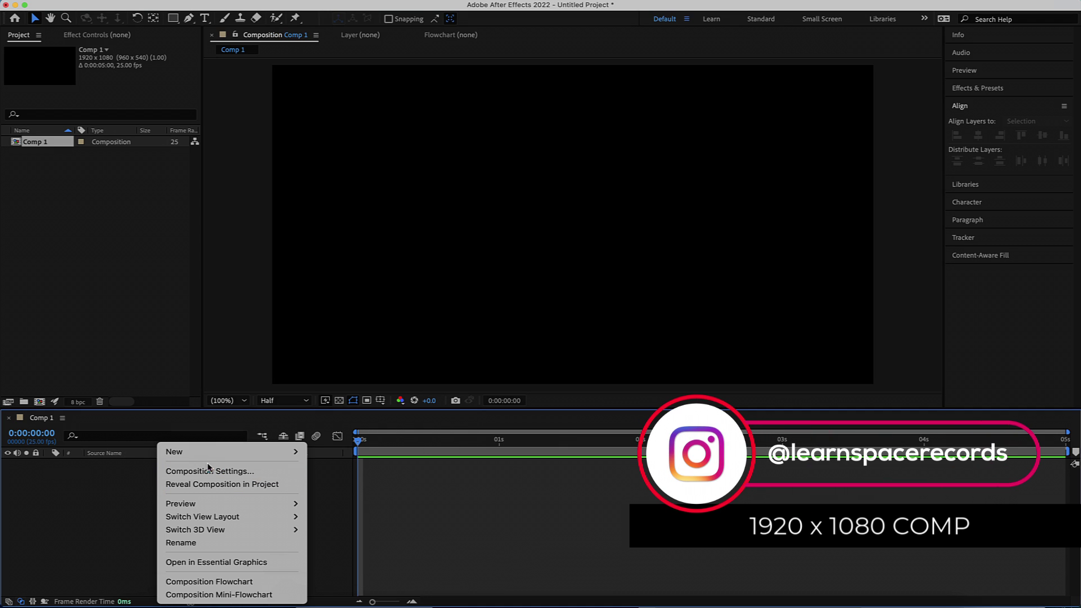
{"action": "mouse_move", "coordinate": [209, 454]}
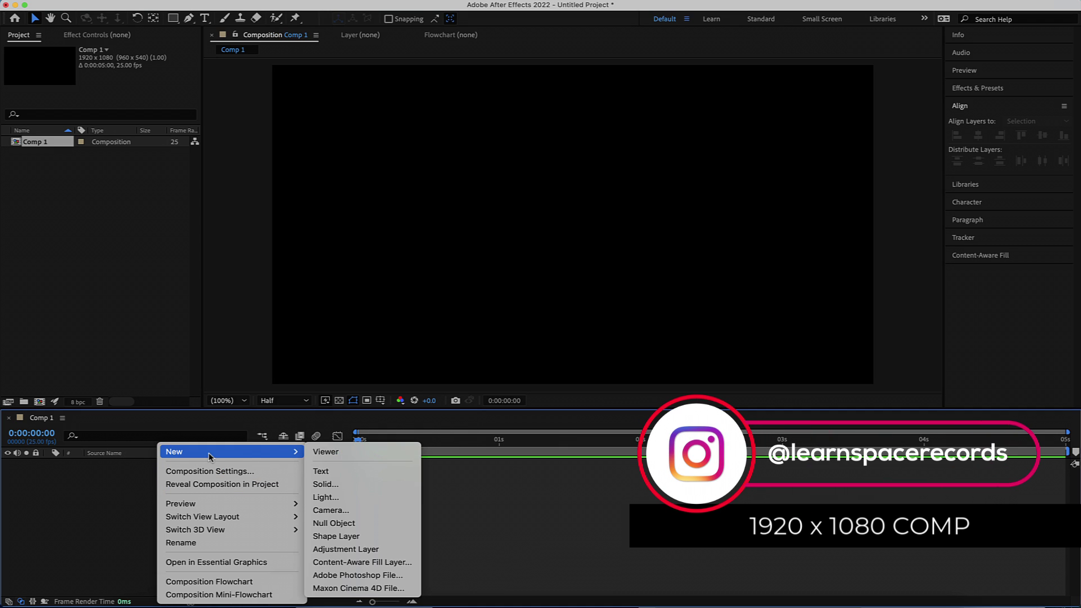
{"action": "left_click", "coordinate": [361, 476]}
{"action": "type", "text": "Cre"}
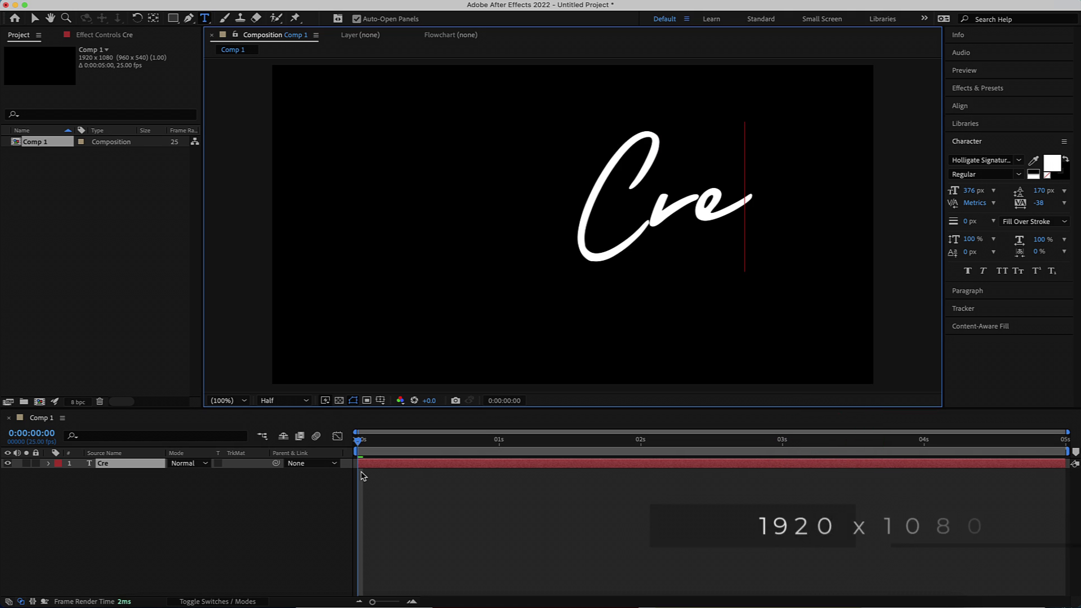
{"action": "type", "text": "ate"}
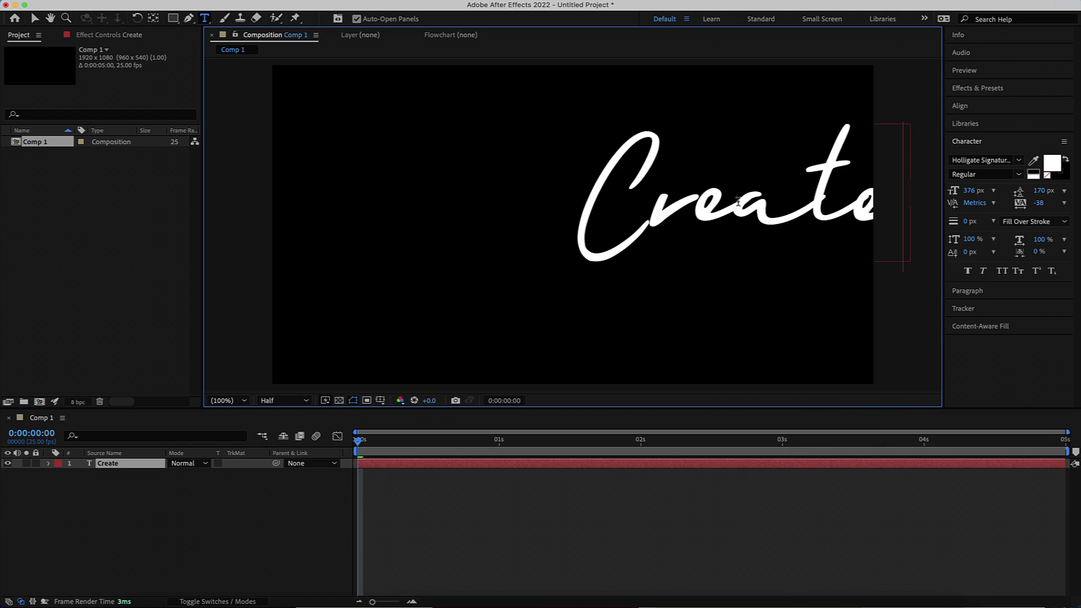
- Check the text's font family and centre the "Create" layer horizontally and vertically in the composition
{"action": "left_click", "coordinate": [1019, 160]}
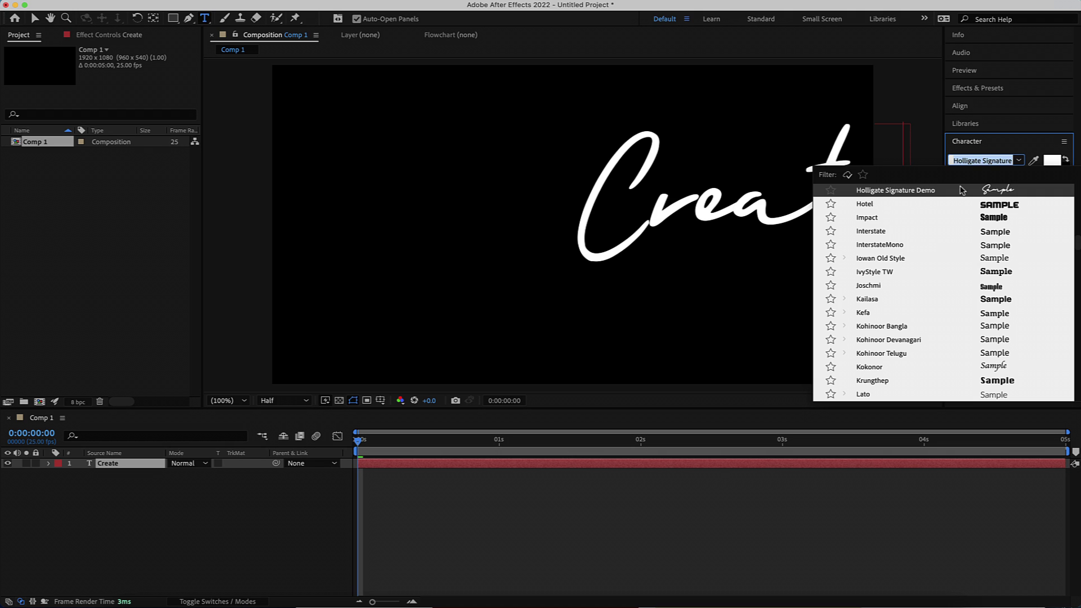
{"action": "left_click", "coordinate": [1019, 160]}
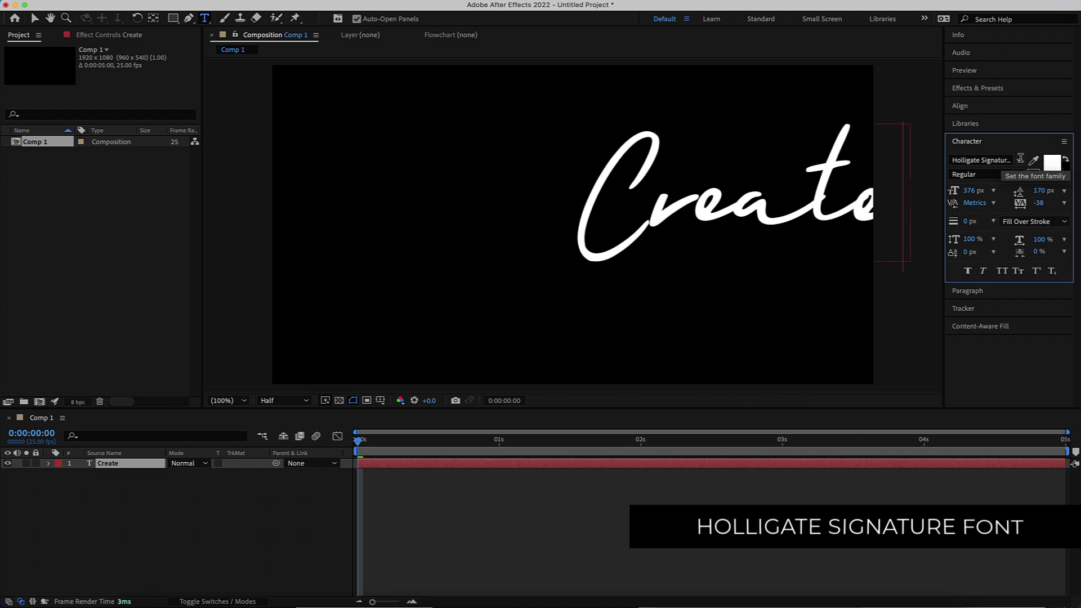
{"action": "left_click", "coordinate": [966, 108]}
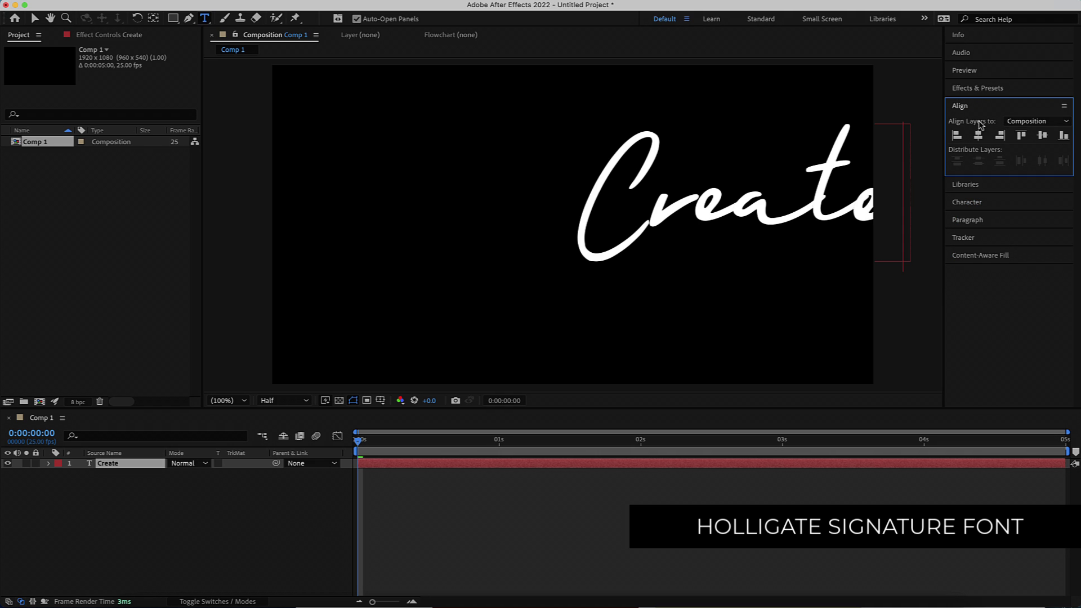
{"action": "left_click", "coordinate": [978, 135]}
{"action": "left_click", "coordinate": [1043, 136]}
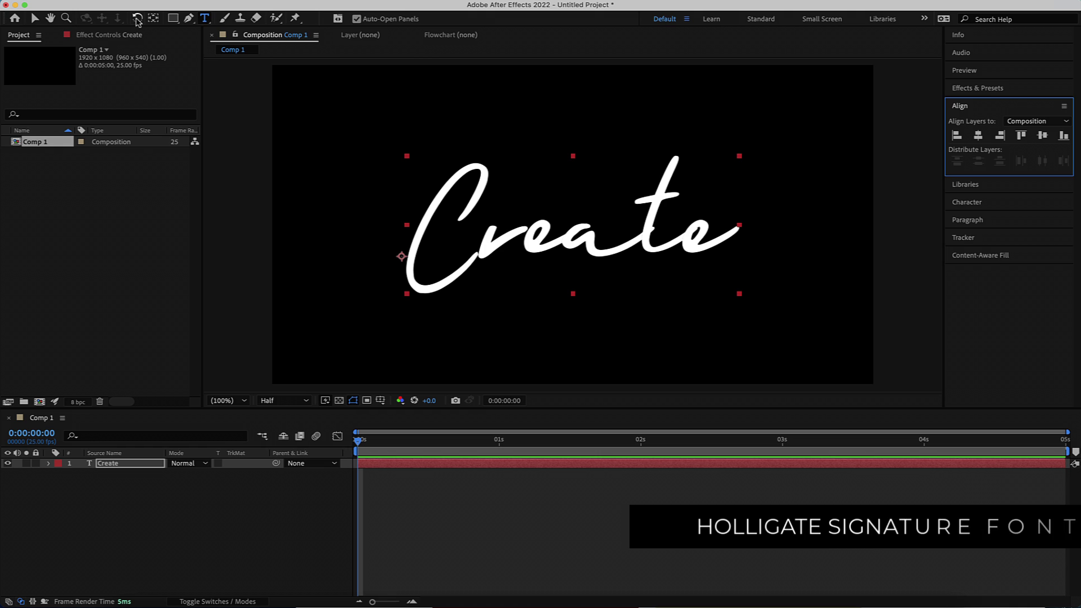
- Rotate the "Create" text slightly counter-clockwise
{"action": "key", "text": "w"}
{"action": "left_click_drag", "start_coordinate": [677, 233], "coordinate": [672, 228]}
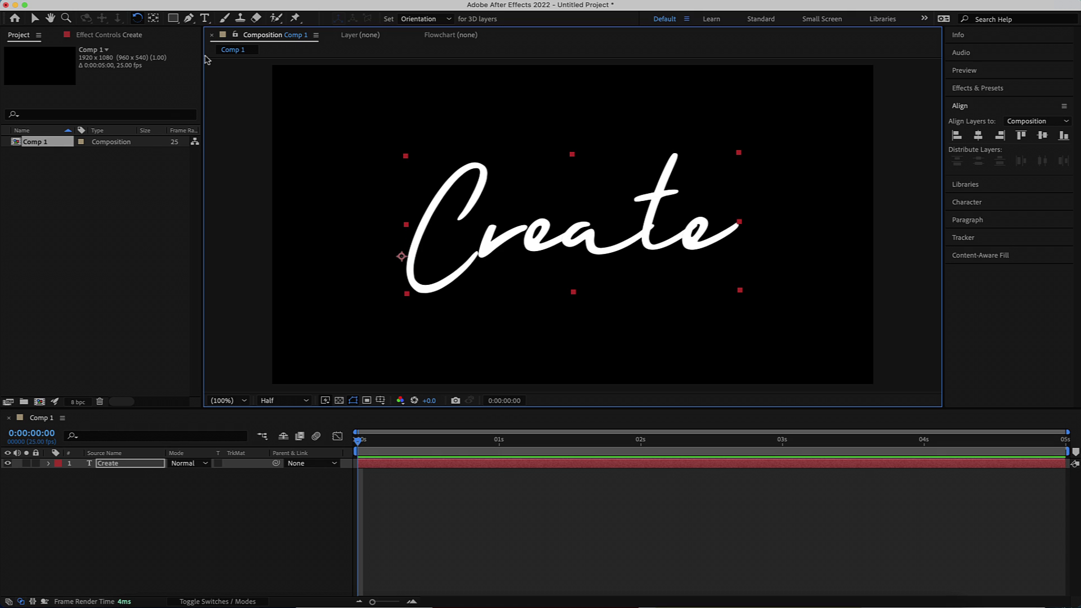
- Centre the anchor point on the rotated "Create" text and realign the layer to the composition's centre
{"action": "double_click", "coordinate": [154, 18]}
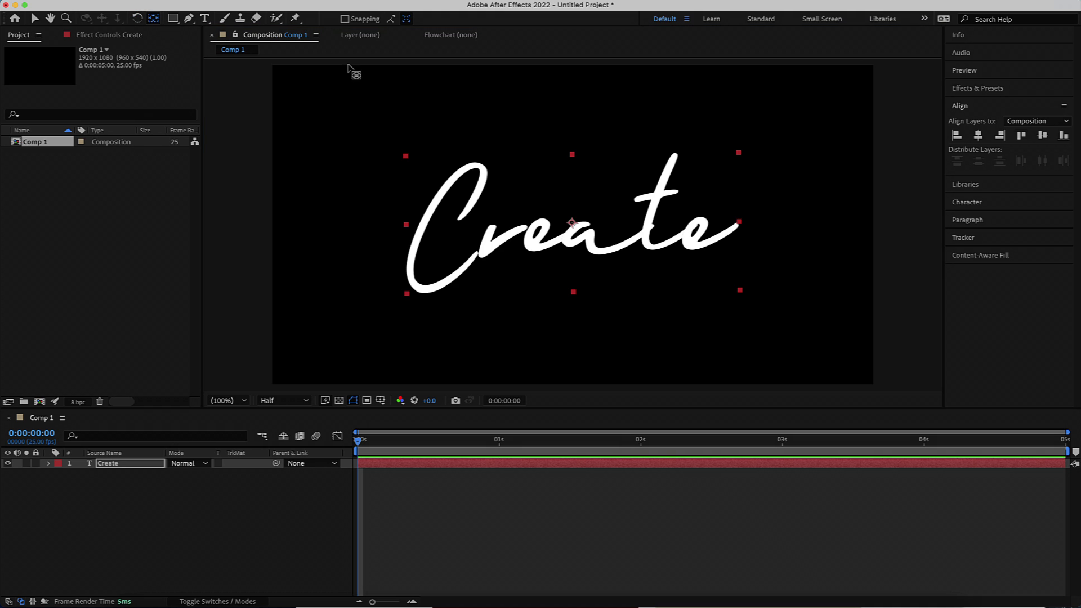
{"action": "left_click", "coordinate": [972, 135]}
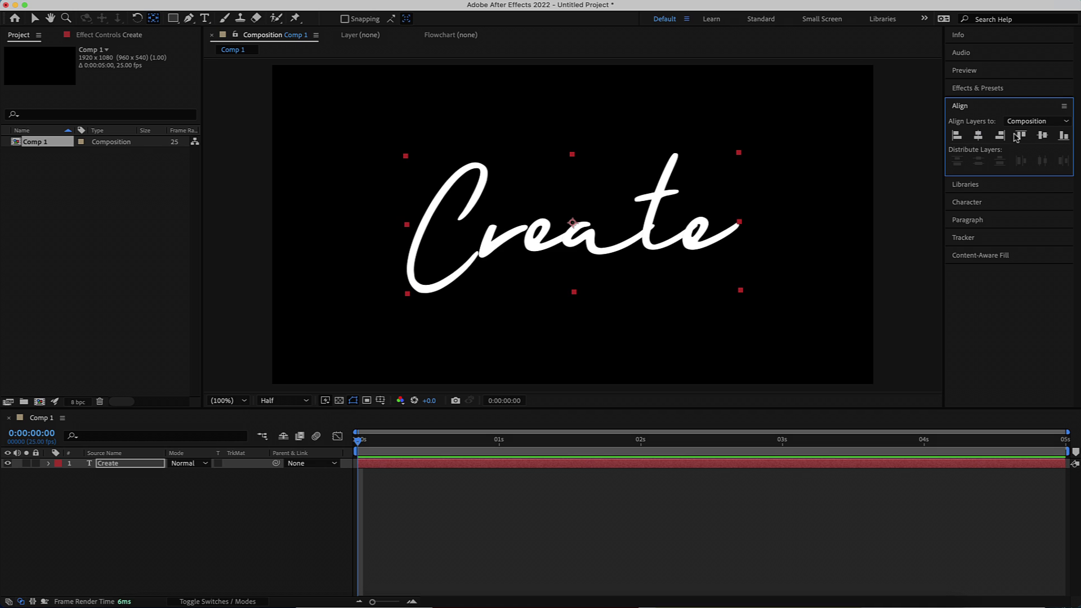
{"action": "left_click", "coordinate": [1042, 135]}
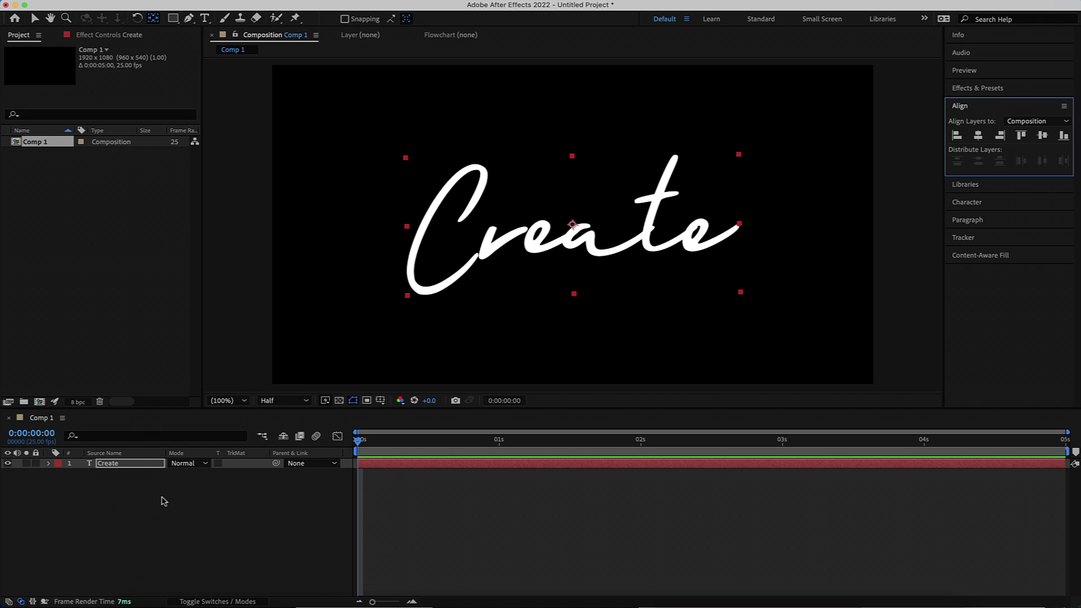
- Hide the "Create" text layer and add a black 1920 × 1080 solid named SABER
{"action": "left_click", "coordinate": [8, 463]}
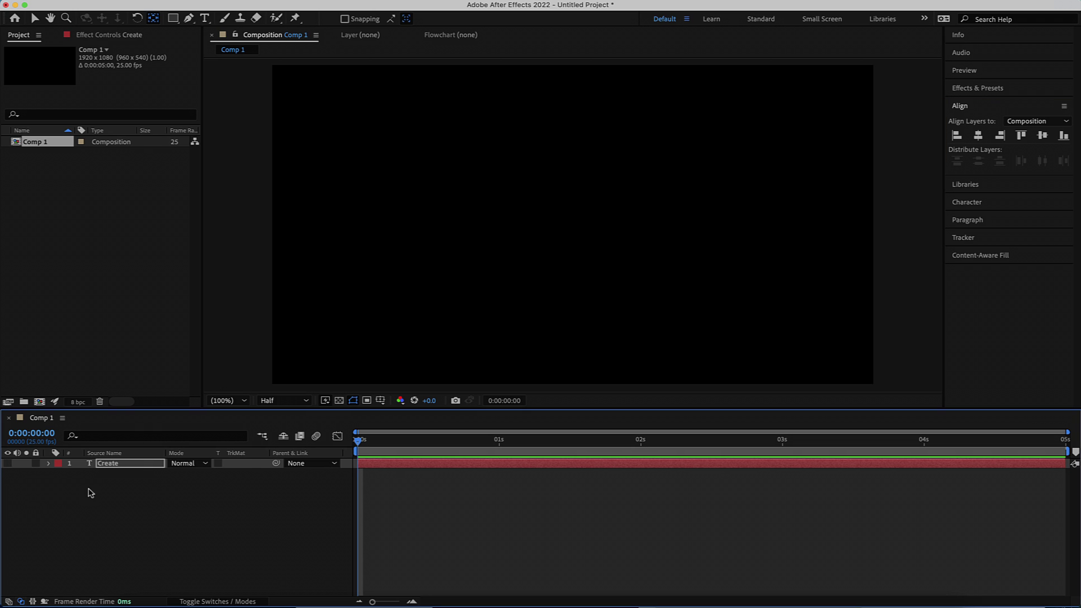
{"action": "right_click", "coordinate": [97, 495]}
{"action": "mouse_move", "coordinate": [146, 457]}
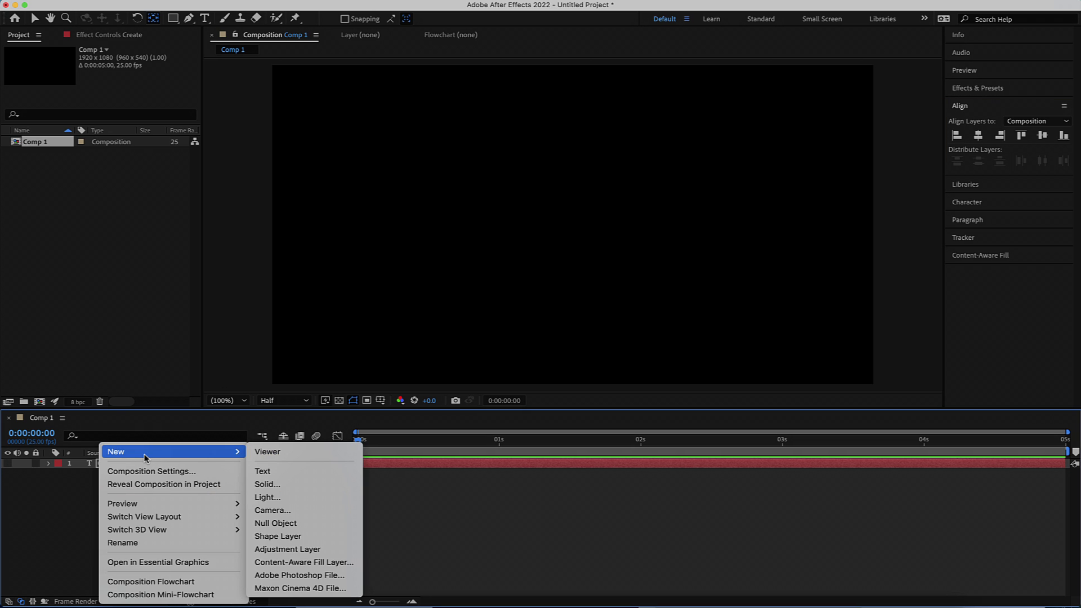
{"action": "left_click", "coordinate": [295, 484]}
{"action": "type", "text": "SABER"}
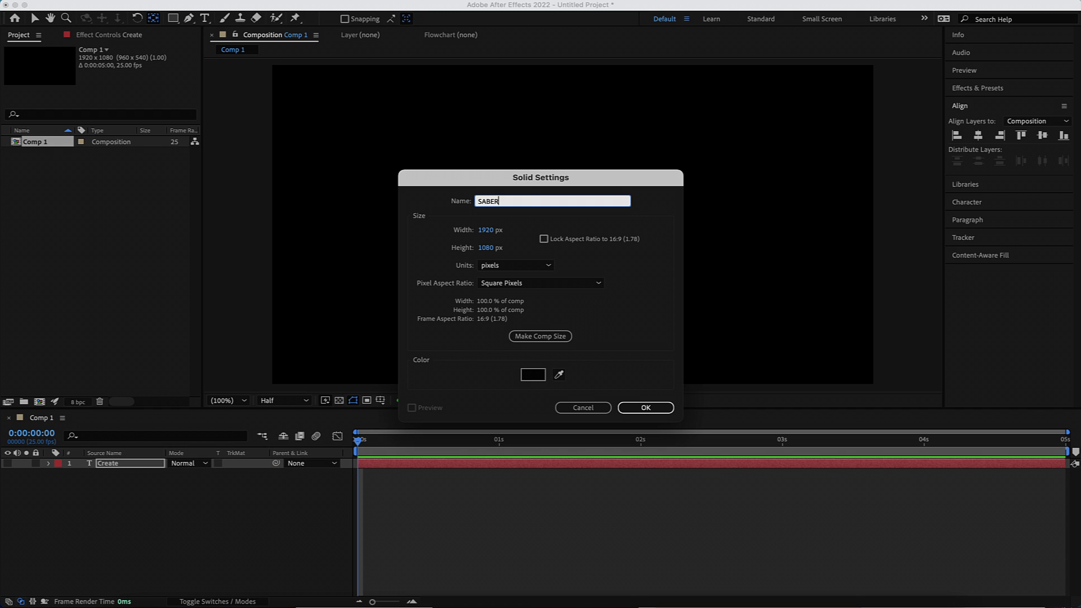
{"action": "key", "text": "Return"}
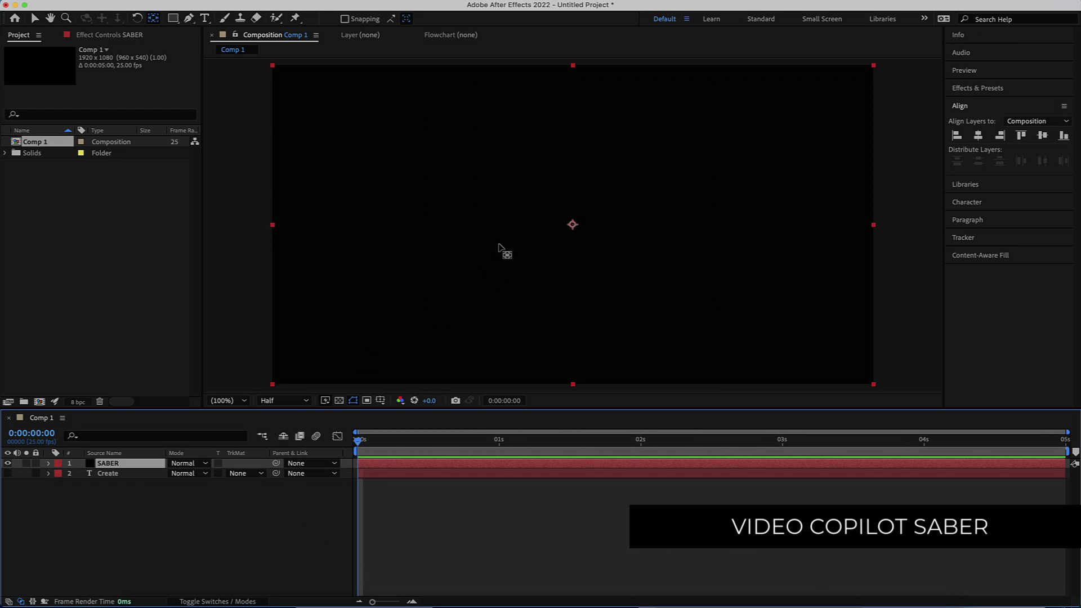
- Search for the Saber effect and apply it to the SABER solid
{"action": "key", "text": "ctrl+space"}
{"action": "type", "text": "sabe"}
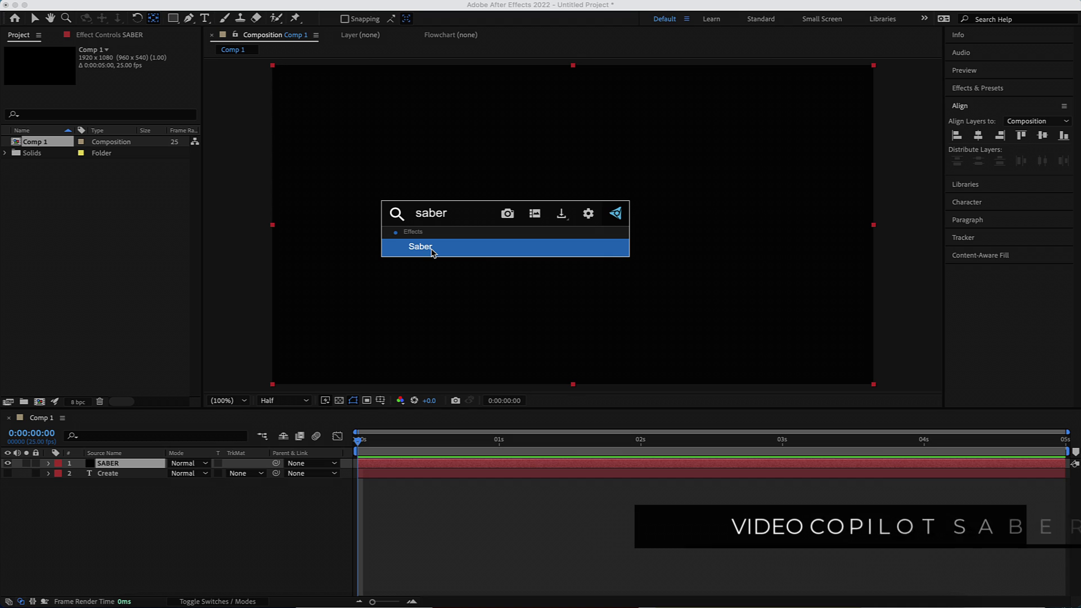
{"action": "left_click", "coordinate": [432, 248]}
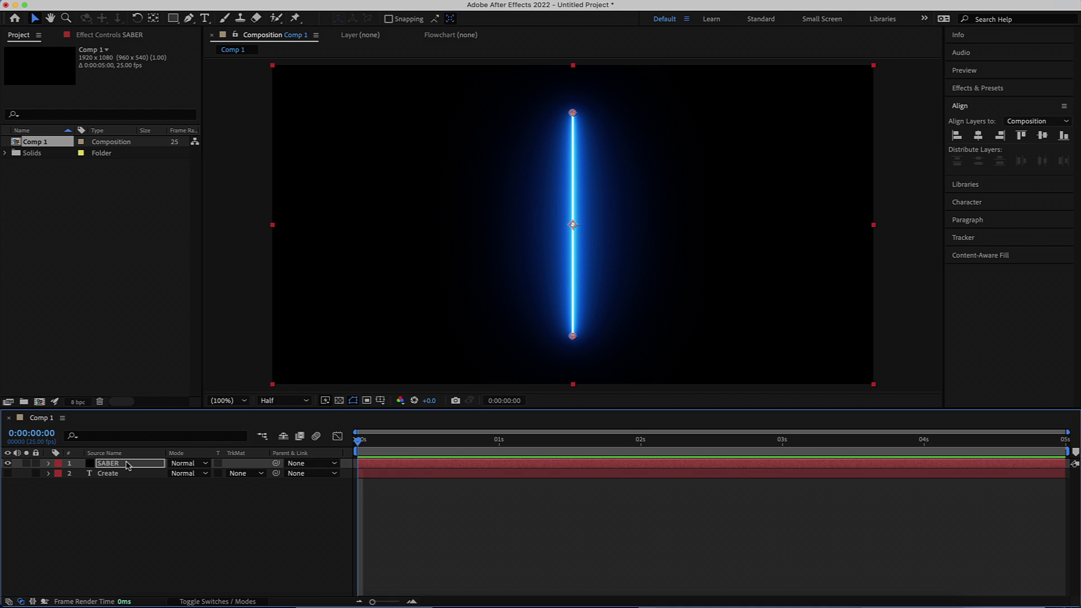
- Set the Saber effect's Glow Intensity to 20% and its Core Size to 2
{"action": "left_click", "coordinate": [103, 37]}
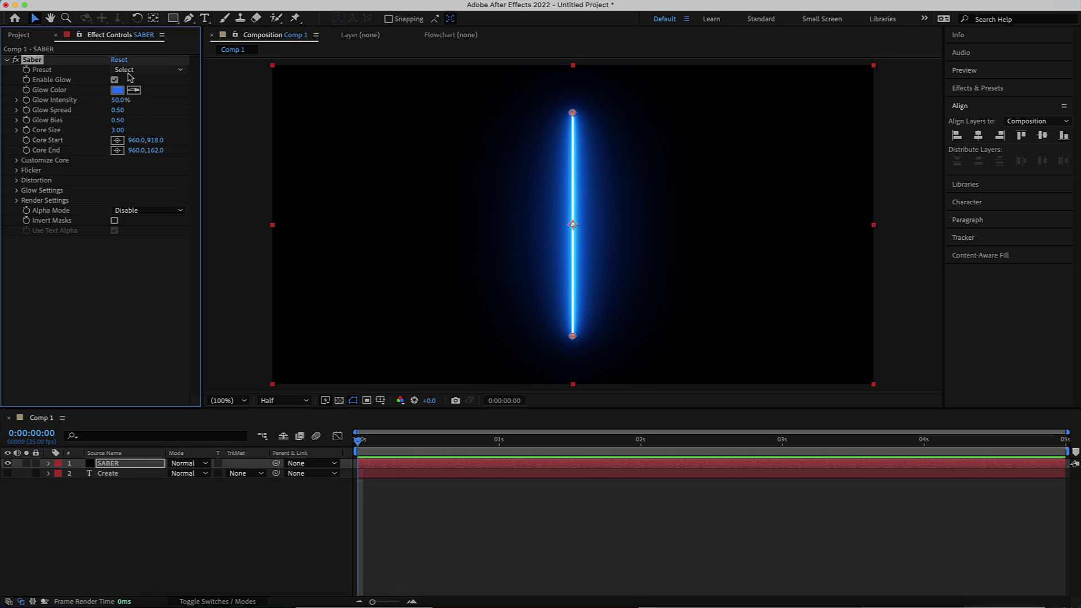
{"action": "left_click", "coordinate": [118, 101]}
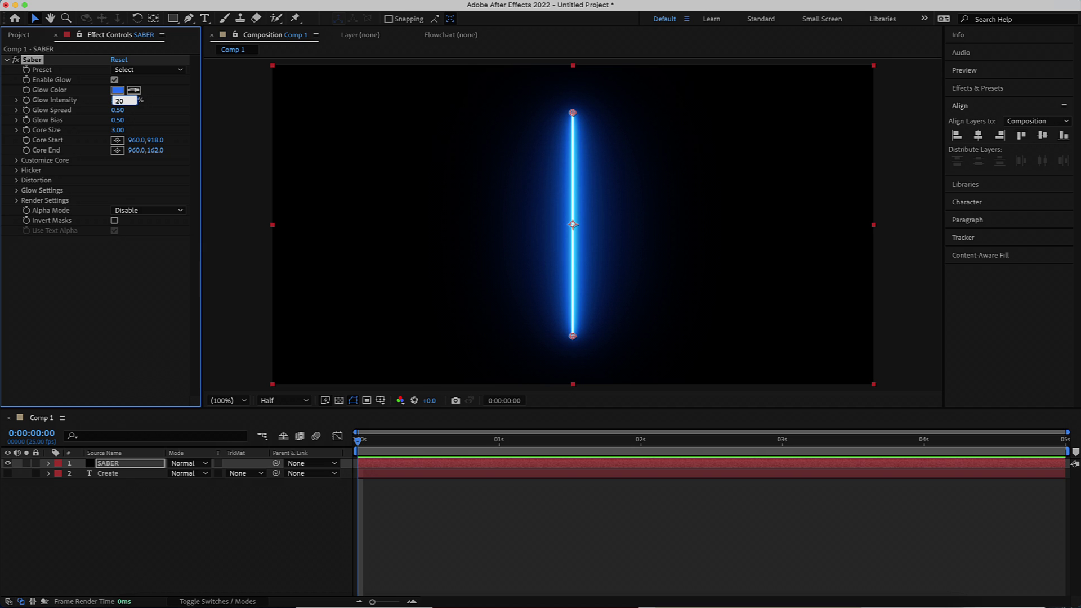
{"action": "type", "text": "20"}
{"action": "key", "text": "Return"}
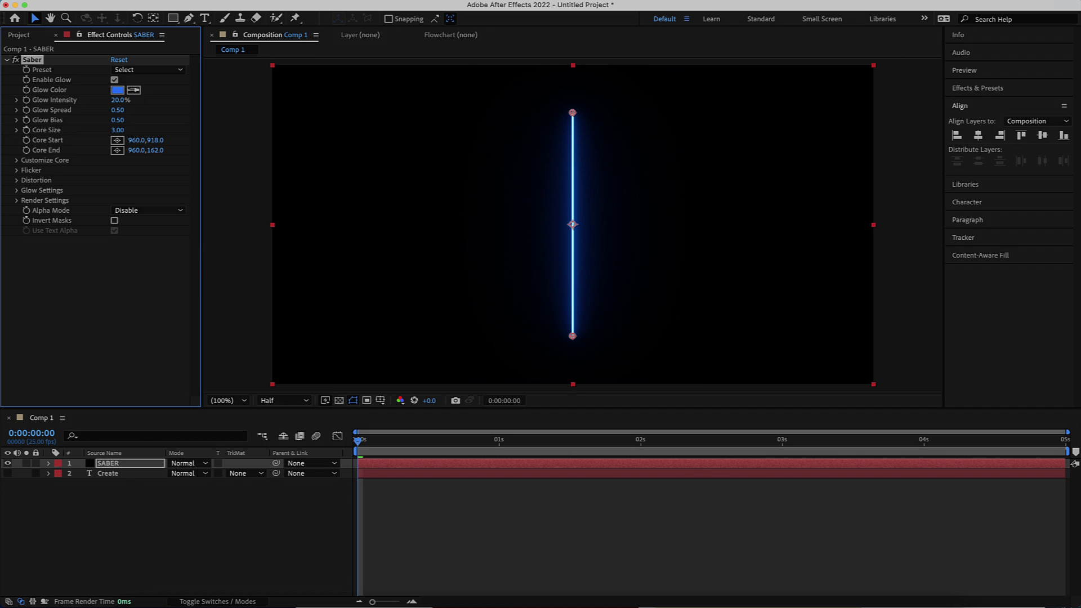
{"action": "left_click", "coordinate": [118, 130]}
{"action": "type", "text": "2"}
{"action": "key", "text": "Return"}
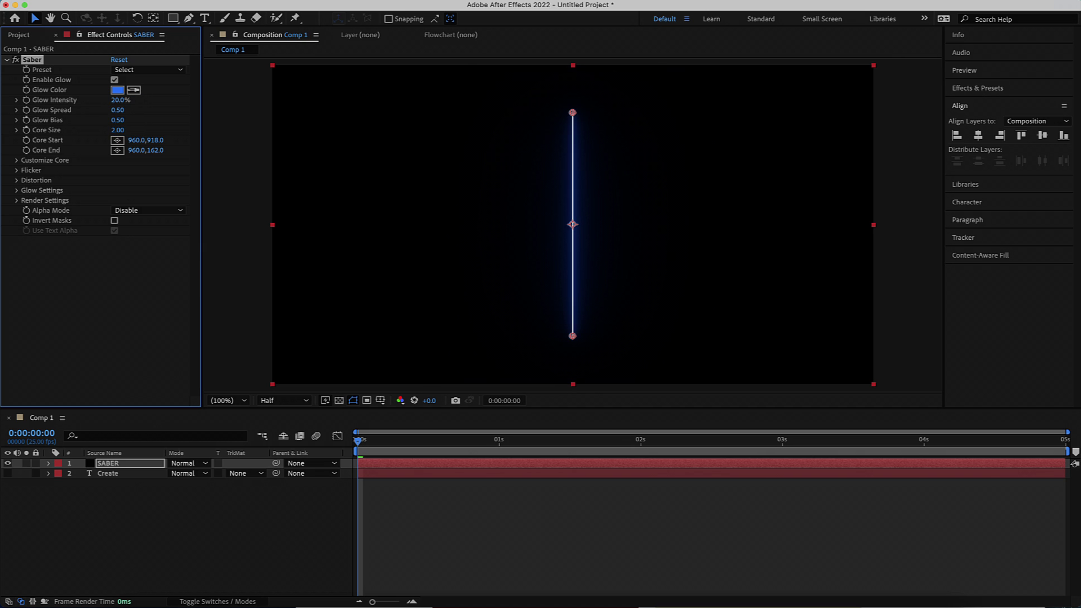
- Customize the Saber core by setting its type to Text Layer and using the "Create" layer as source
{"action": "left_click", "coordinate": [17, 161]}
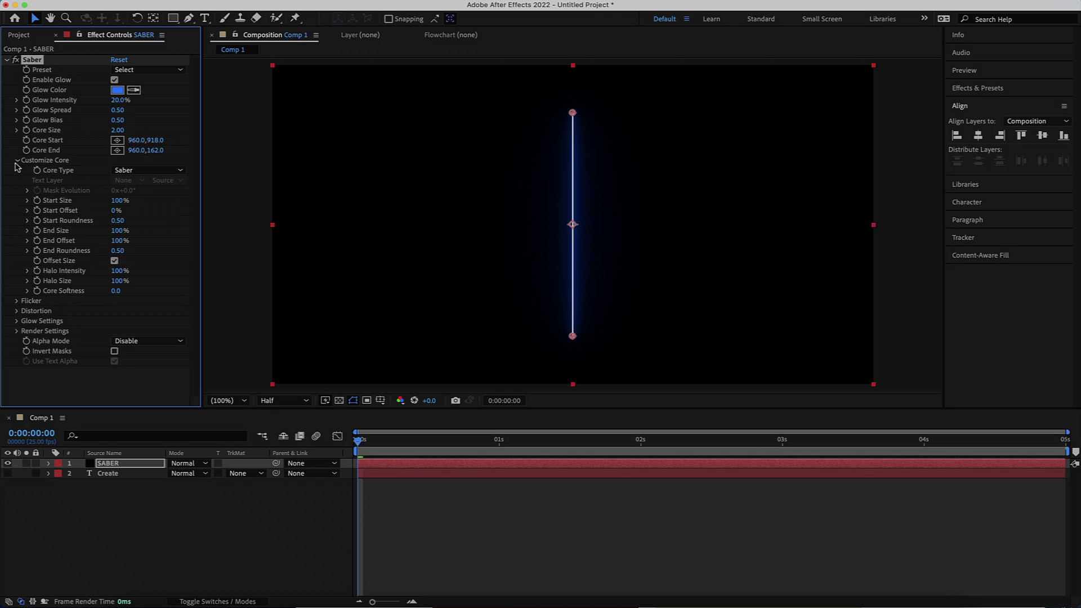
{"action": "left_click", "coordinate": [148, 170]}
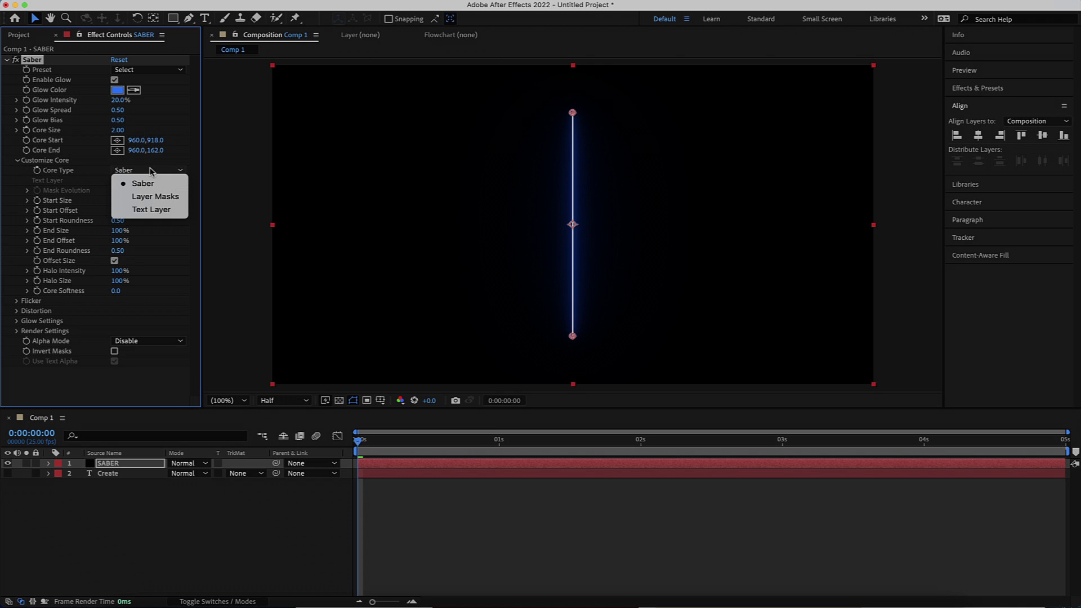
{"action": "left_click", "coordinate": [159, 215]}
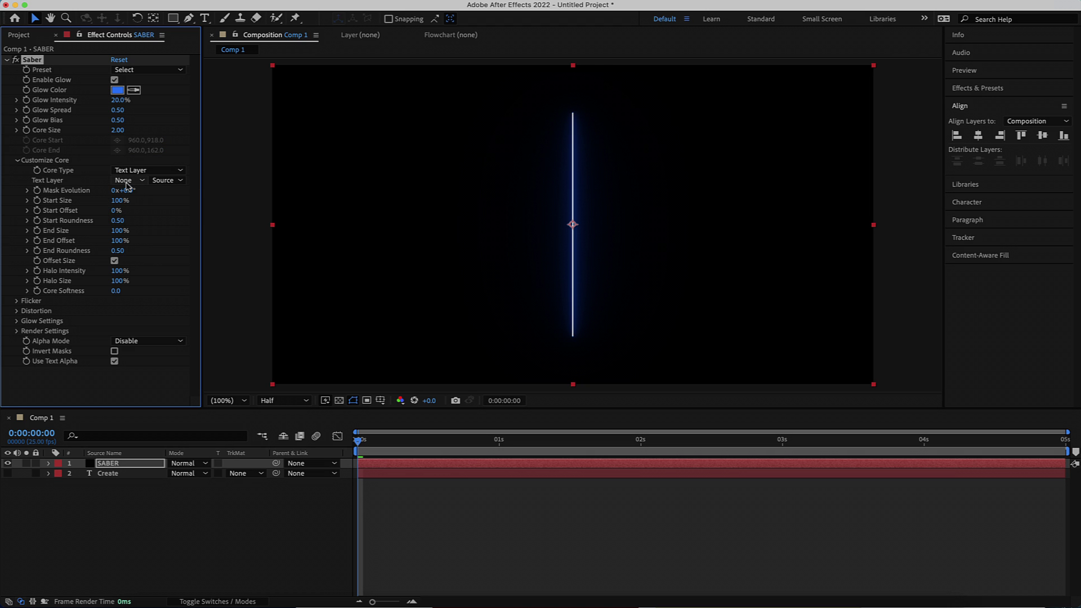
{"action": "left_click", "coordinate": [130, 180]}
{"action": "left_click", "coordinate": [148, 229]}
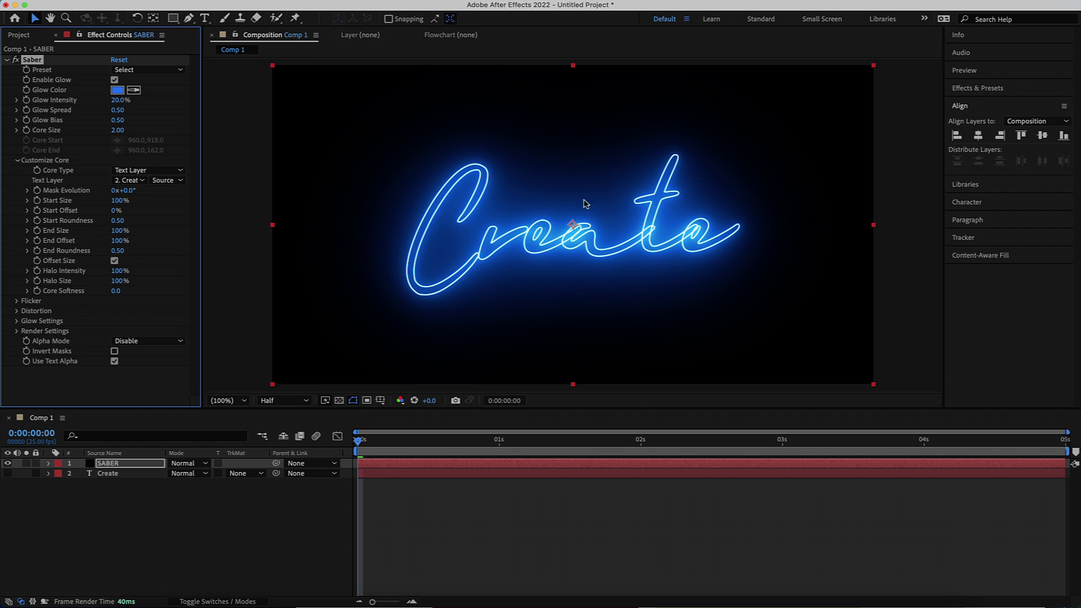
- Set the Saber core's End Size to 0%
{"action": "left_click", "coordinate": [119, 232]}
{"action": "type", "text": "0"}
{"action": "key", "text": "Return"}
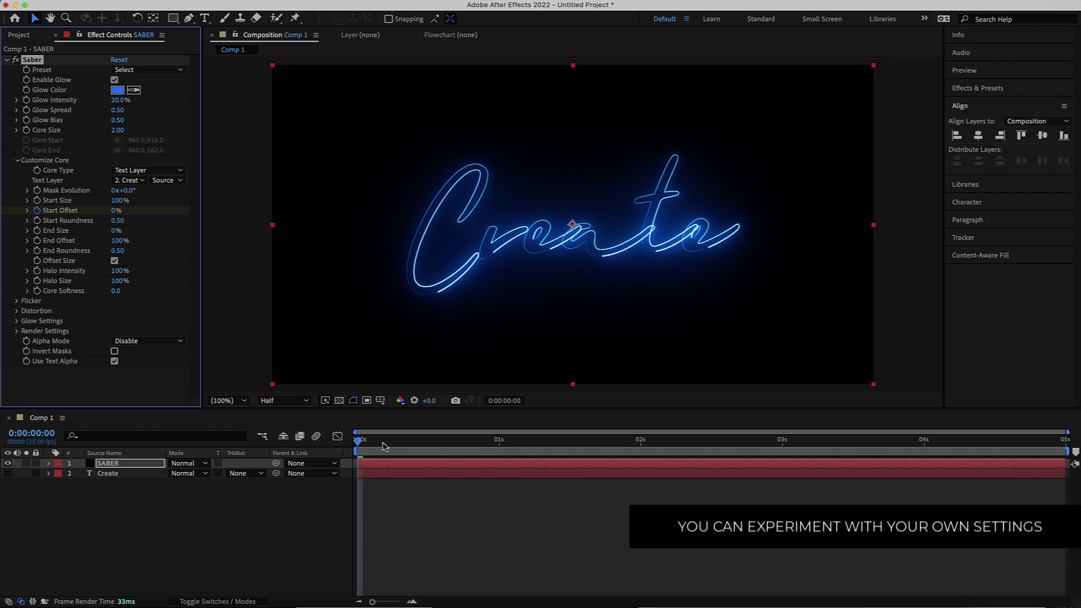
- Keyframe the Saber core's Start Offset at 100% at 0 seconds and 0% at 2 seconds
{"action": "left_click", "coordinate": [117, 213]}
{"action": "left_click", "coordinate": [116, 212]}
{"action": "type", "text": "100"}
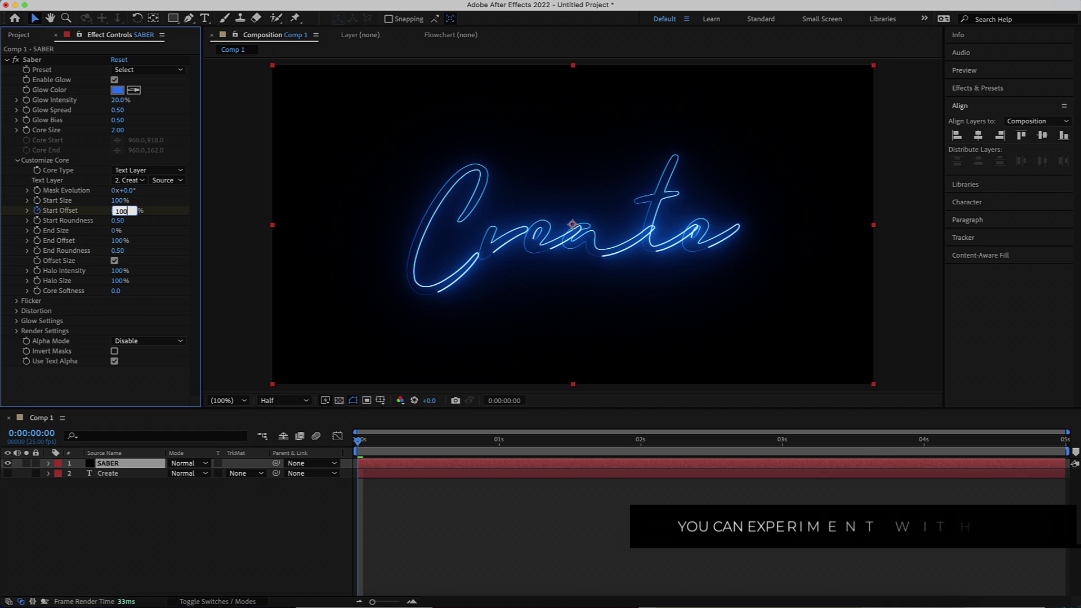
{"action": "key", "text": "Return"}
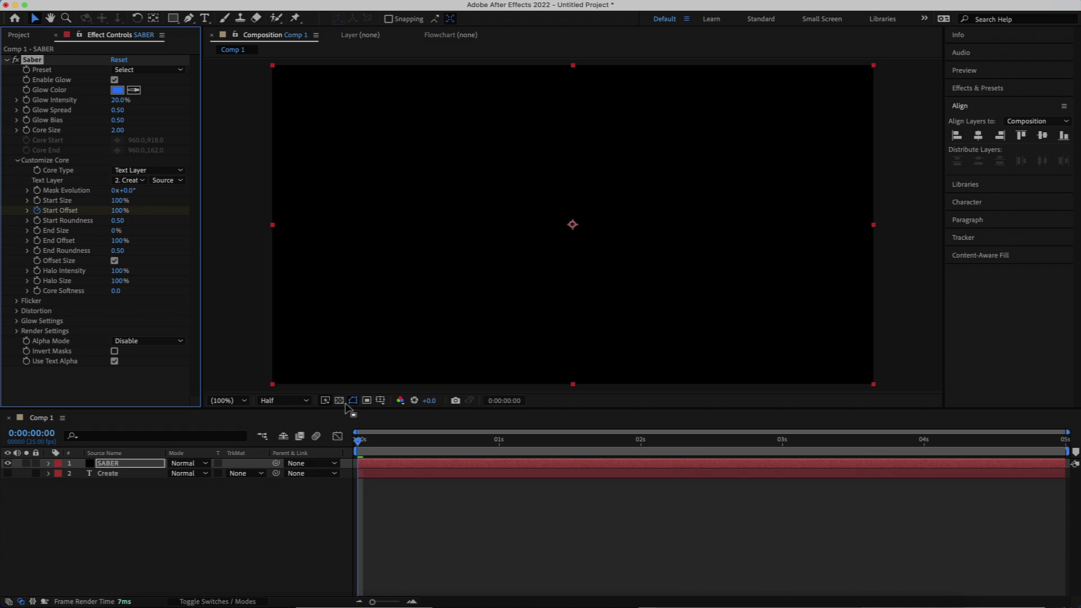
{"action": "left_click_drag", "start_coordinate": [365, 442], "coordinate": [640, 440]}
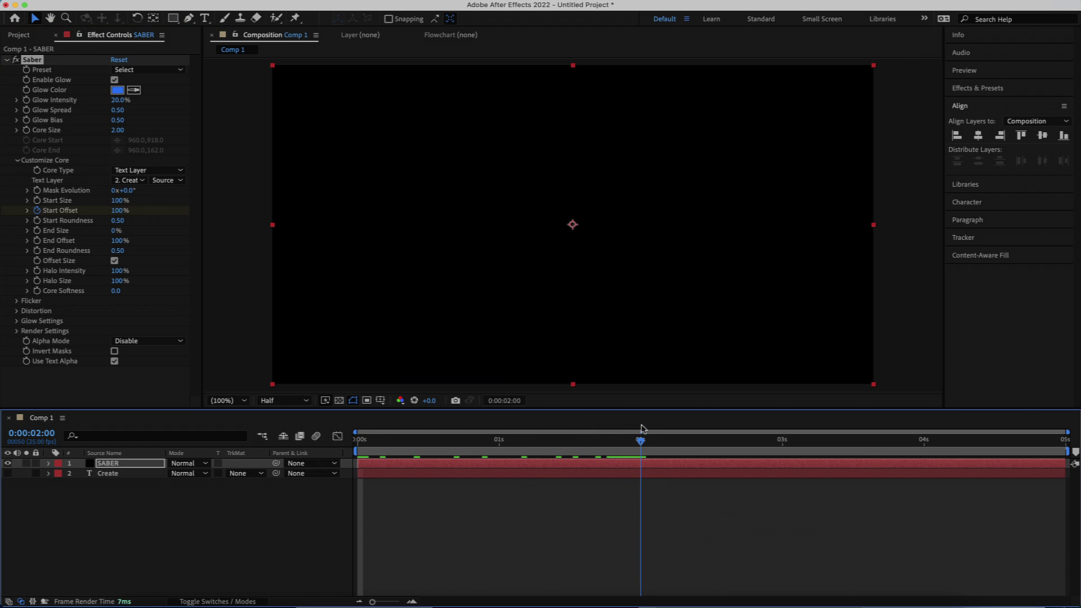
{"action": "left_click", "coordinate": [119, 211]}
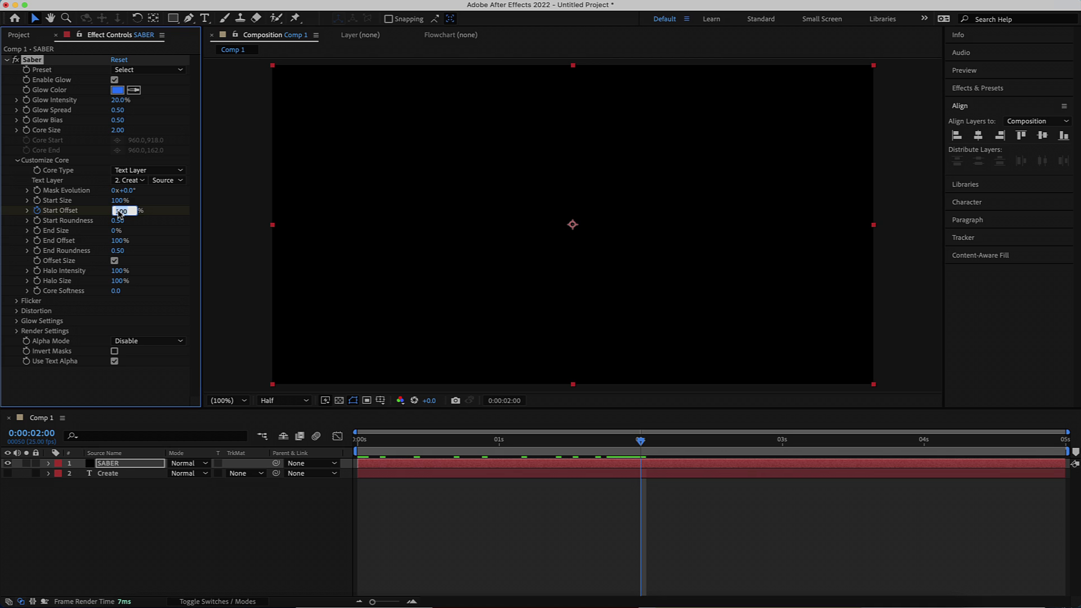
{"action": "key", "text": "Return"}
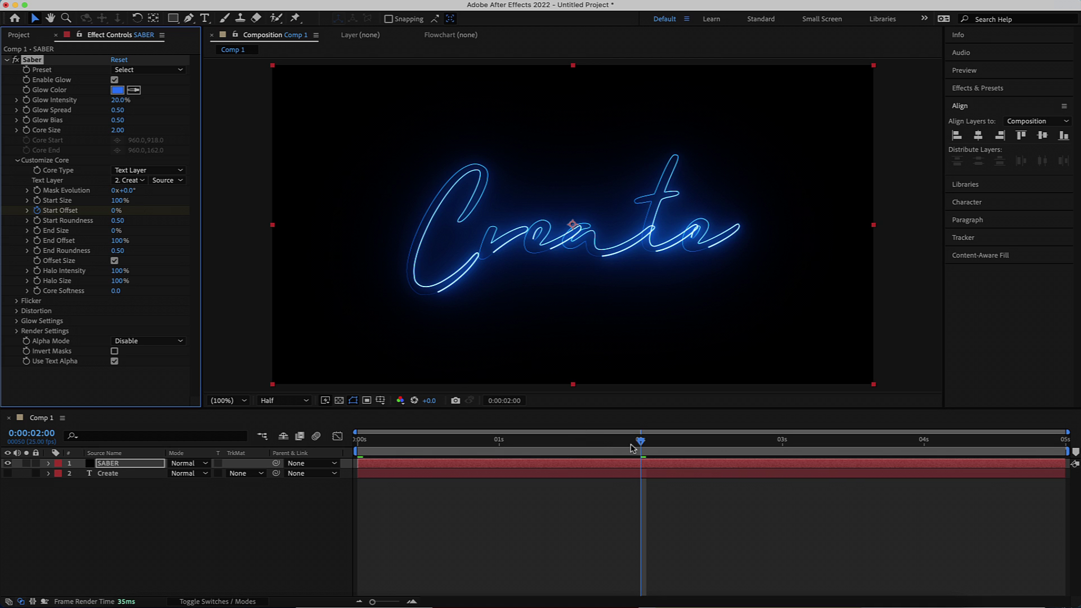
- Keyframe the Saber core's End Offset at 100% at 1 second and 0% at 2 seconds
{"action": "mouse_move", "coordinate": [640, 440]}
{"action": "left_mouse_down"}
{"action": "mouse_move", "coordinate": [359, 441]}
{"action": "mouse_move", "coordinate": [640, 440]}
{"action": "mouse_move", "coordinate": [502, 443]}
{"action": "left_mouse_up"}
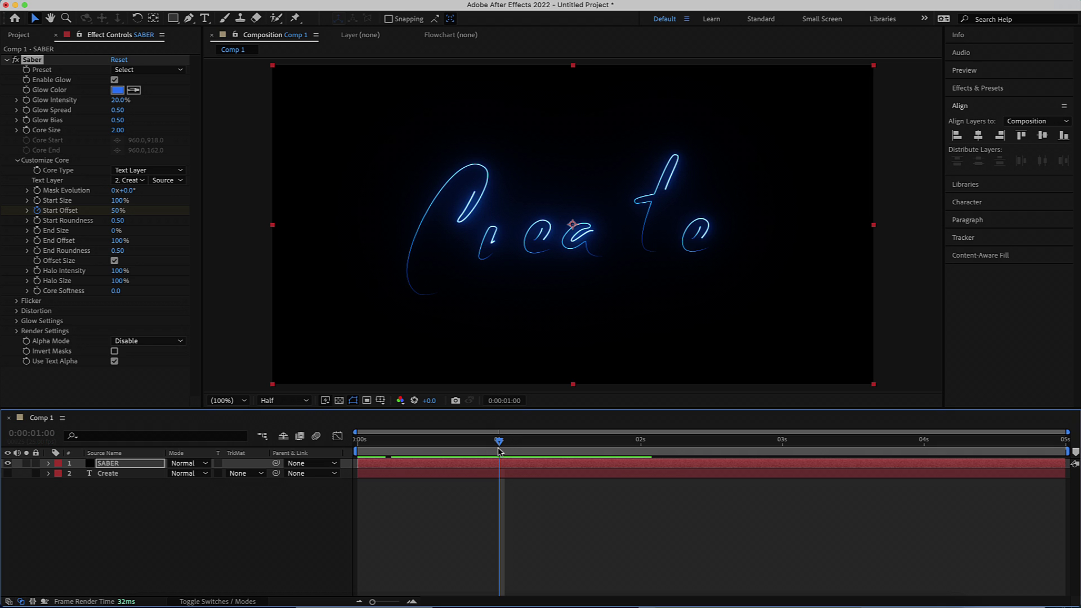
{"action": "left_click", "coordinate": [38, 241]}
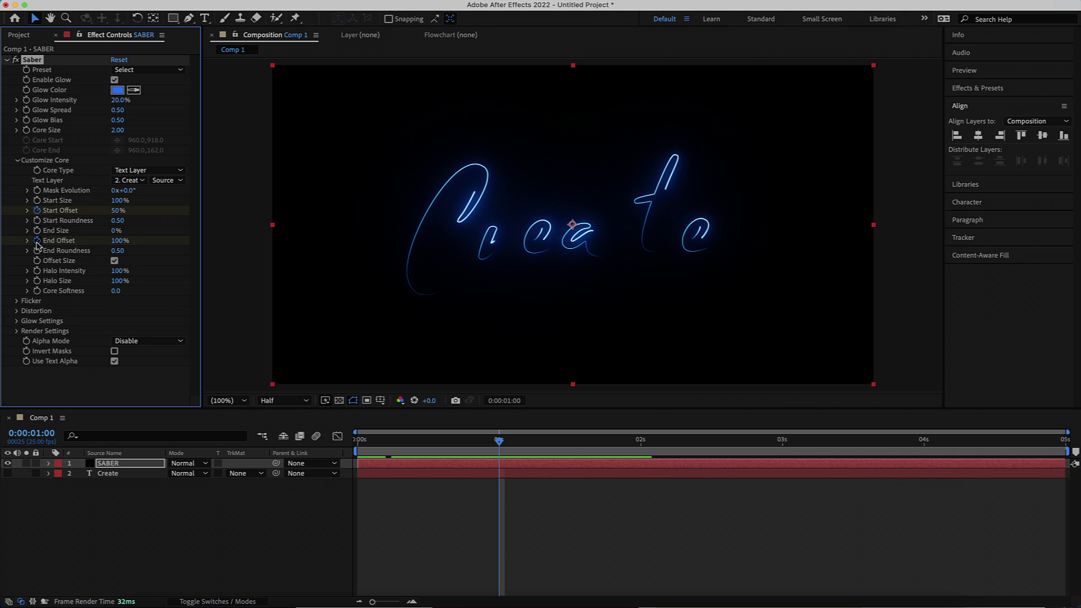
{"action": "key", "text": "u"}
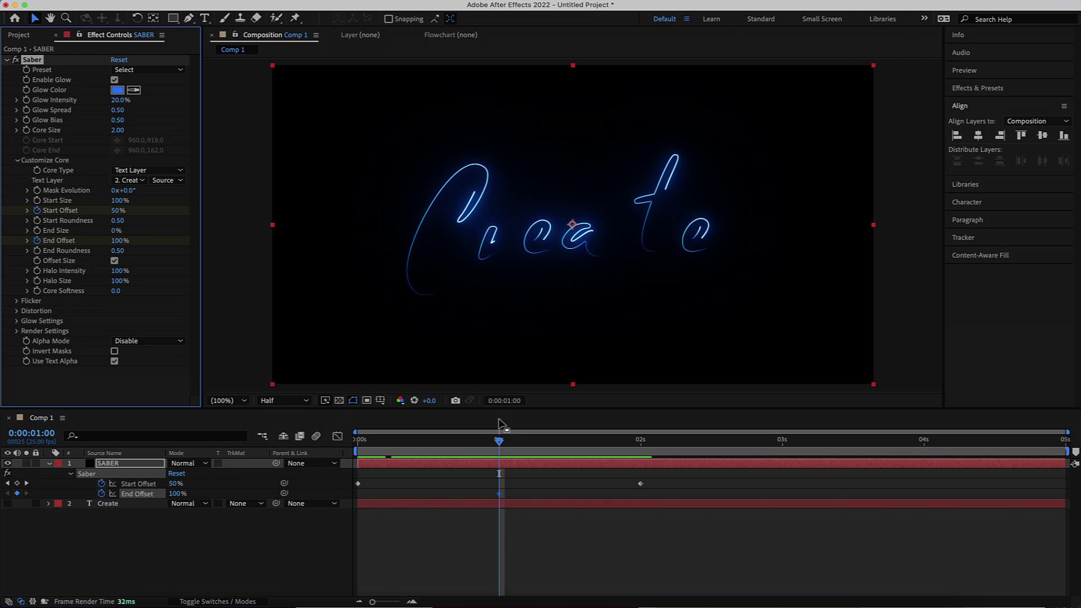
{"action": "left_click_drag", "start_coordinate": [499, 440], "coordinate": [641, 440]}
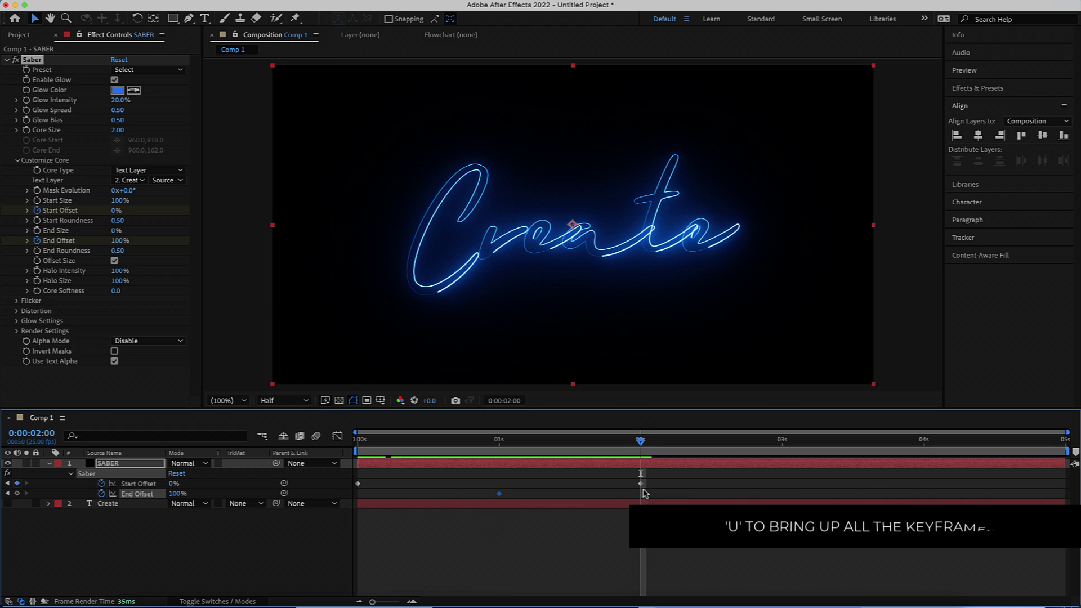
{"action": "left_click", "coordinate": [122, 246]}
{"action": "left_click", "coordinate": [120, 240]}
{"action": "type", "text": "0"}
{"action": "key", "text": "Return"}
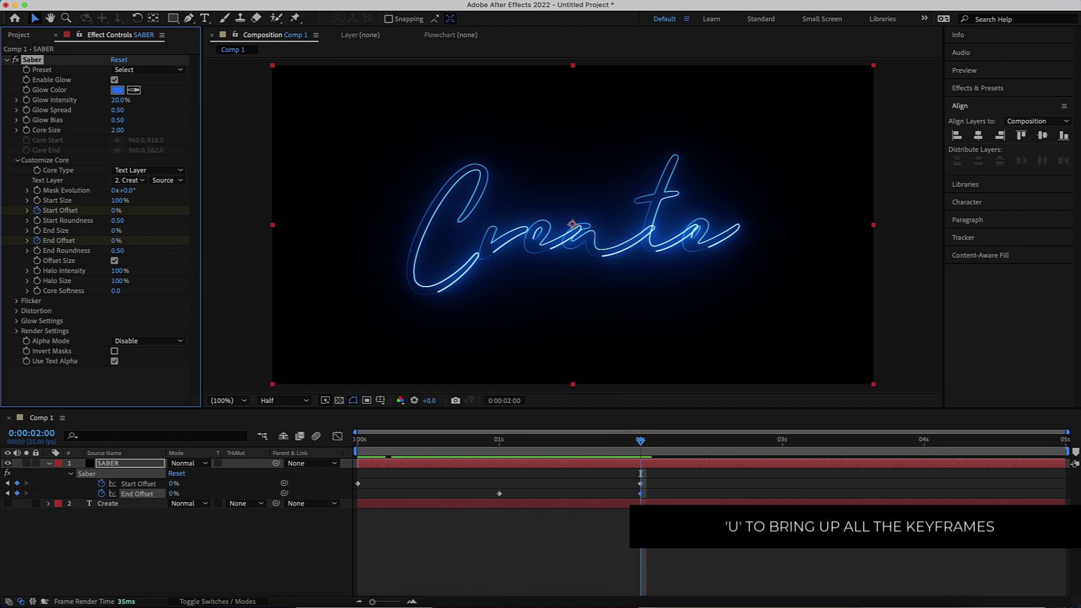
- Apply Easy Ease to all the Start Offset and End Offset keyframes and preview the animation
{"action": "left_click_drag", "start_coordinate": [661, 472], "coordinate": [355, 507]}
{"action": "right_click", "coordinate": [500, 495]}
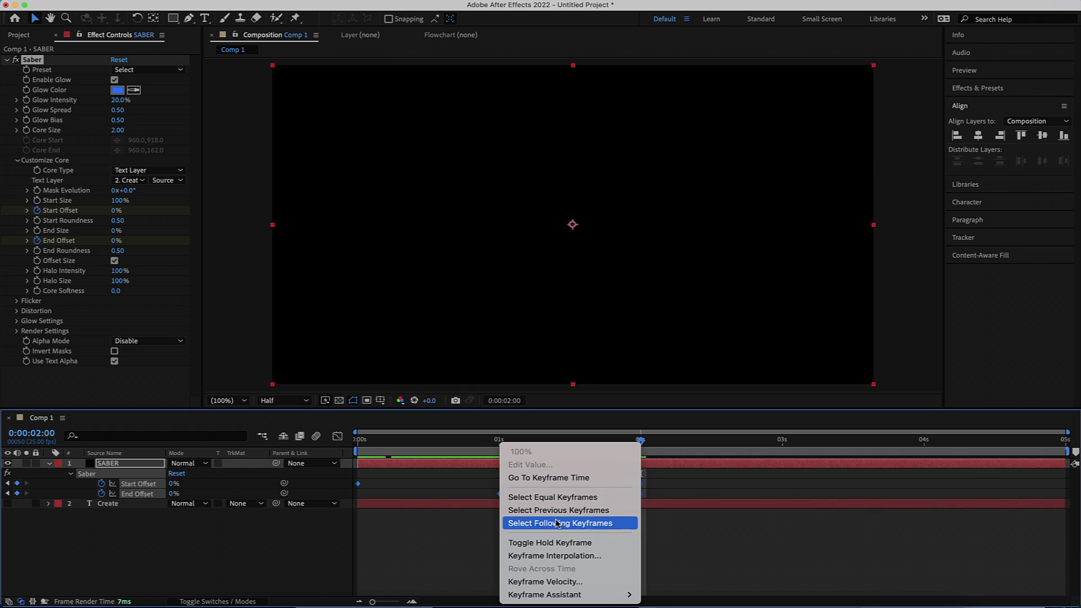
{"action": "mouse_move", "coordinate": [606, 593]}
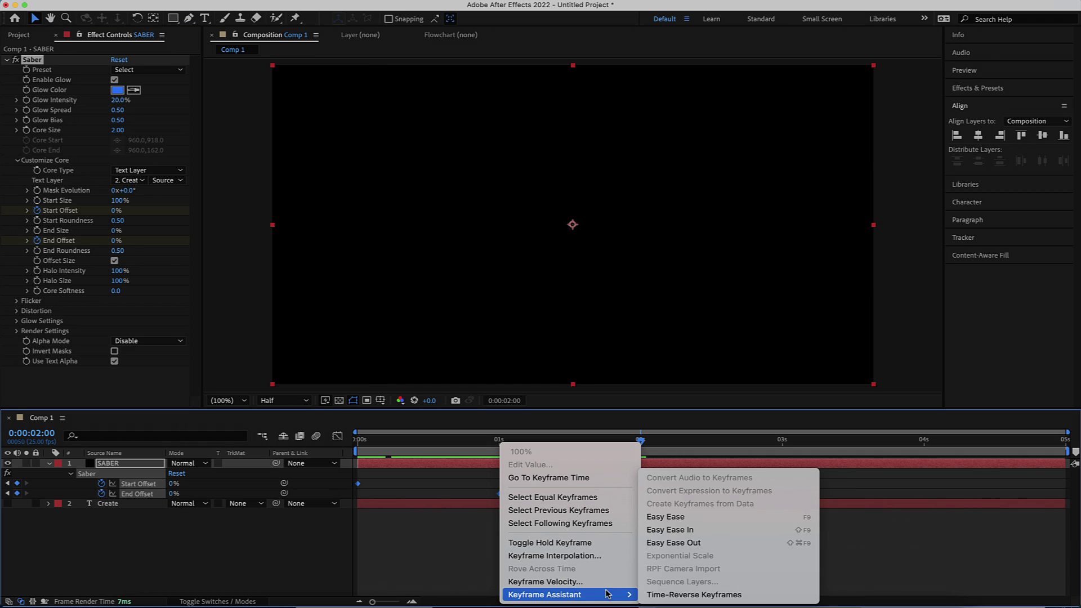
{"action": "left_click", "coordinate": [673, 518]}
{"action": "left_click_drag", "start_coordinate": [640, 446], "coordinate": [359, 445]}
{"action": "key", "text": "space"}
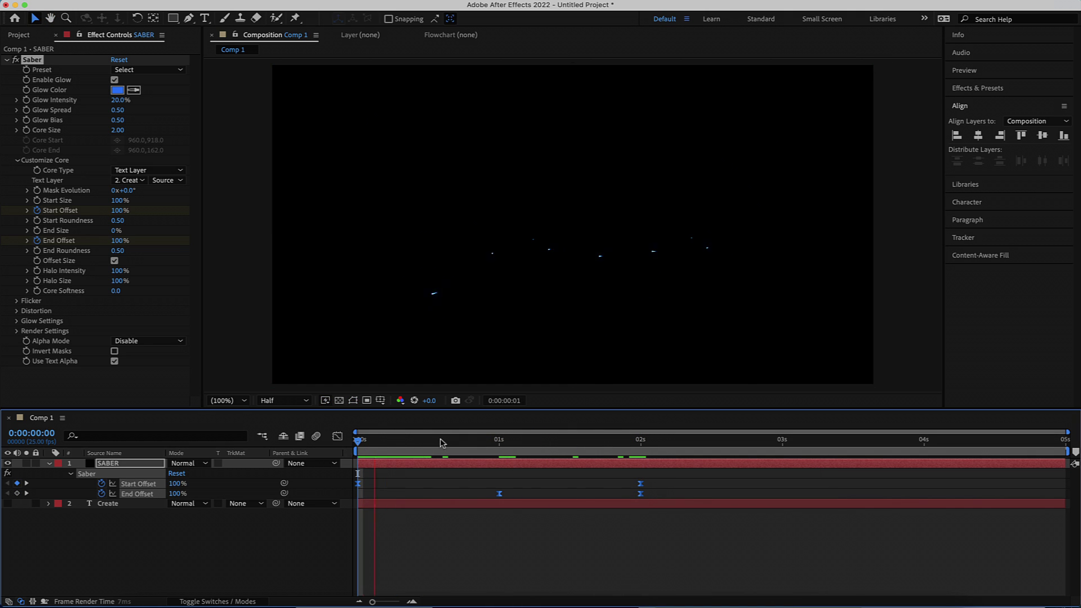
{"action": "key", "text": "space"}
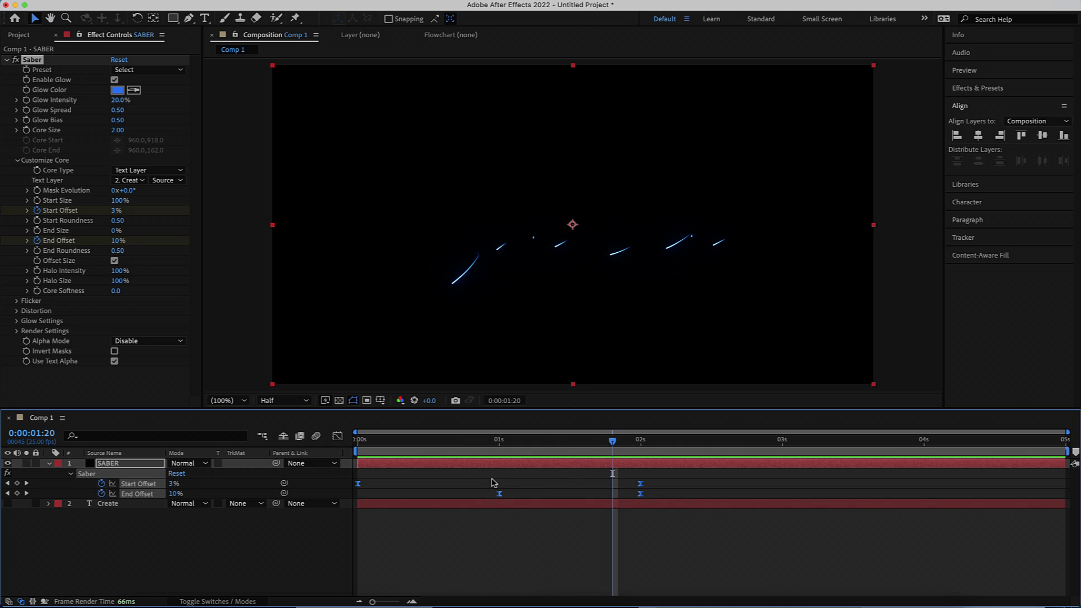
- Move the first End Offset keyframe and the final keyframes of both offsets about three frames later
{"action": "left_click", "coordinate": [526, 489]}
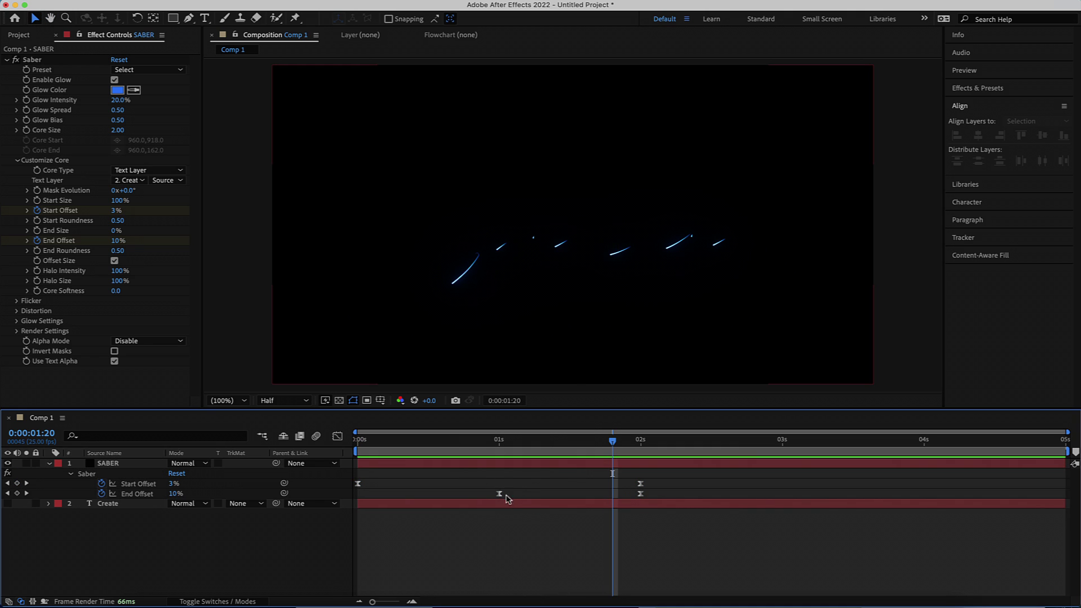
{"action": "left_click_drag", "start_coordinate": [500, 494], "coordinate": [516, 493]}
{"action": "left_click", "coordinate": [590, 441]}
{"action": "mouse_move", "coordinate": [570, 448]}
{"action": "left_mouse_down"}
{"action": "mouse_move", "coordinate": [517, 448]}
{"action": "mouse_move", "coordinate": [552, 447]}
{"action": "left_mouse_up"}
{"action": "mouse_move", "coordinate": [640, 483]}
{"action": "left_mouse_down"}
{"action": "mouse_move", "coordinate": [658, 483]}
{"action": "mouse_move", "coordinate": [647, 493]}
{"action": "mouse_move", "coordinate": [659, 494]}
{"action": "left_mouse_up"}
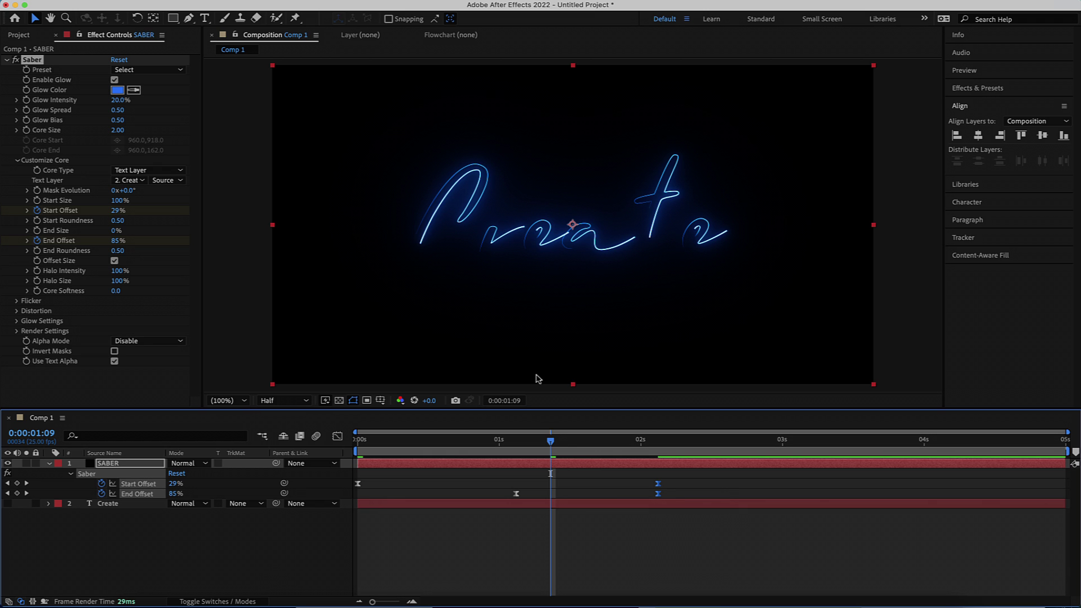
- Duplicate the SABER layer and make the copy start at 0:00:00:10
{"action": "mouse_move", "coordinate": [553, 443]}
{"action": "left_mouse_down"}
{"action": "mouse_move", "coordinate": [656, 443]}
{"action": "mouse_move", "coordinate": [356, 442]}
{"action": "left_mouse_up"}
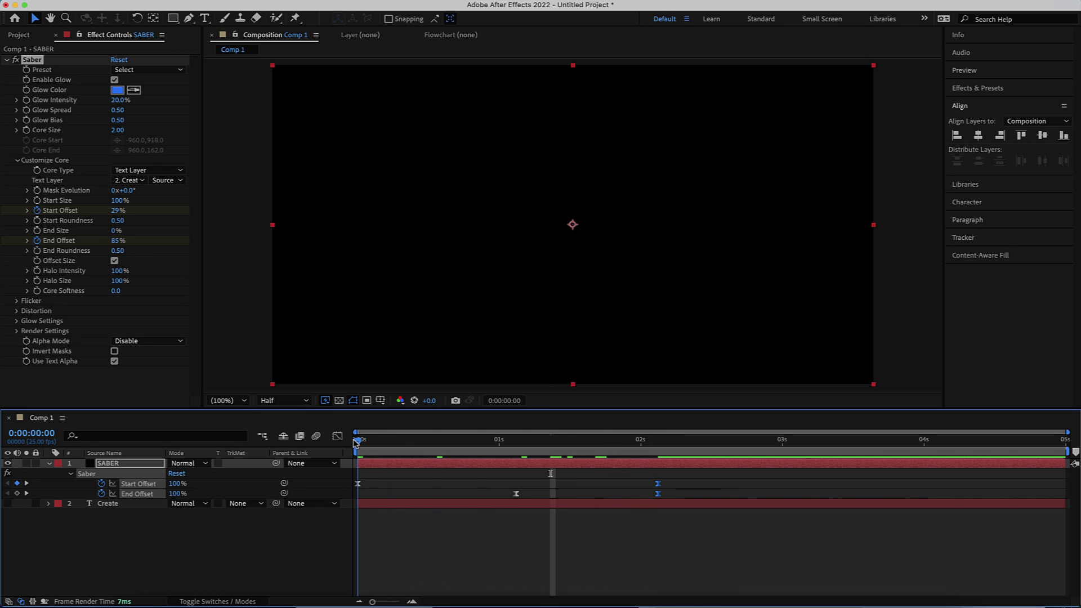
{"action": "left_click", "coordinate": [259, 540]}
{"action": "left_click", "coordinate": [142, 465]}
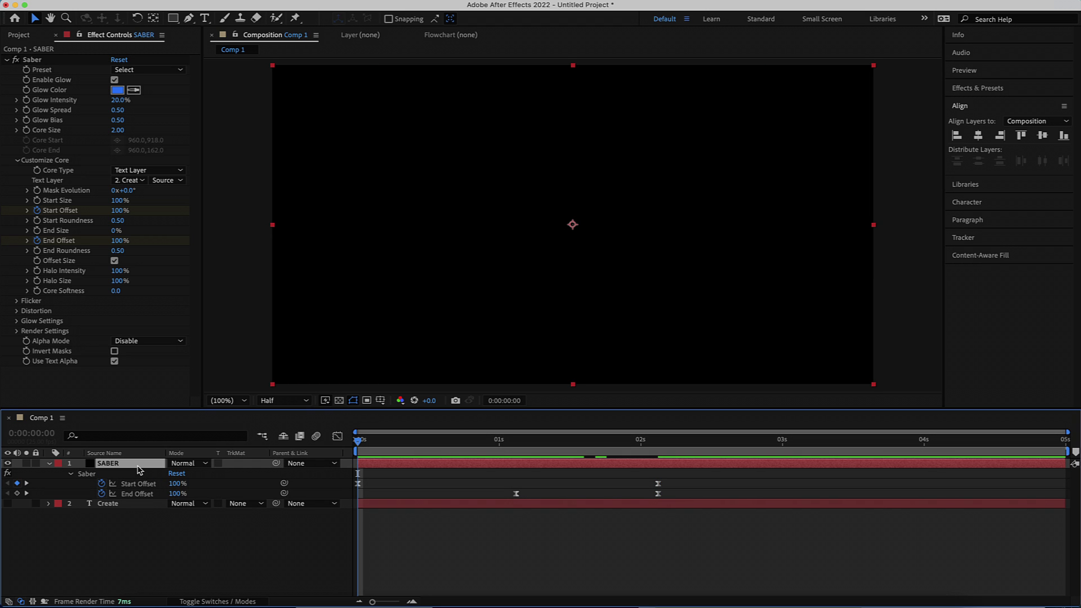
{"action": "key", "text": "super+d"}
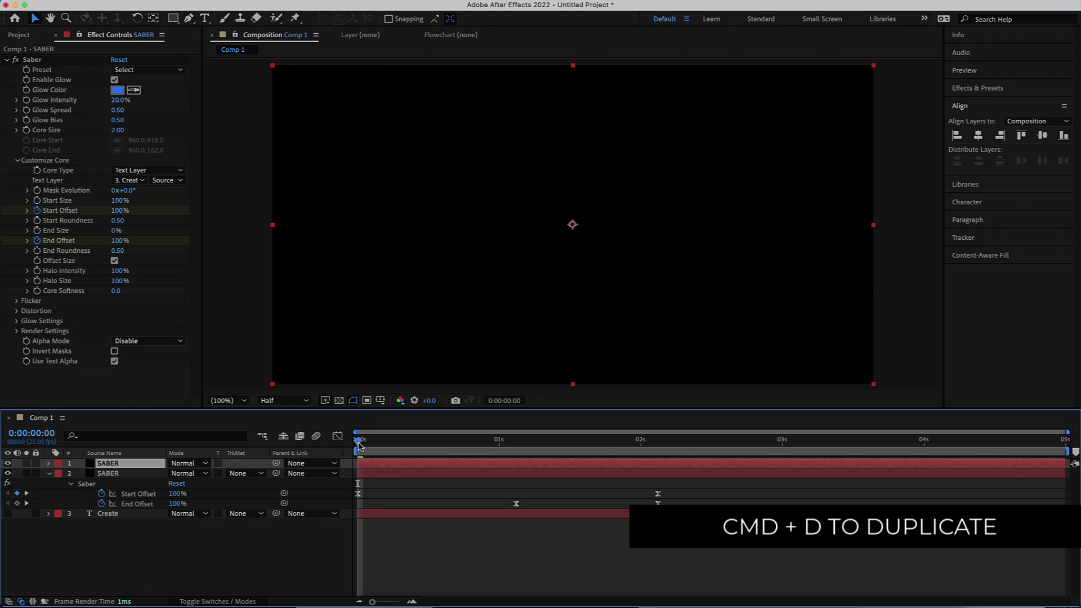
{"action": "mouse_move", "coordinate": [358, 444]}
{"action": "left_mouse_down"}
{"action": "mouse_move", "coordinate": [420, 443]}
{"action": "mouse_move", "coordinate": [355, 443]}
{"action": "left_mouse_up"}
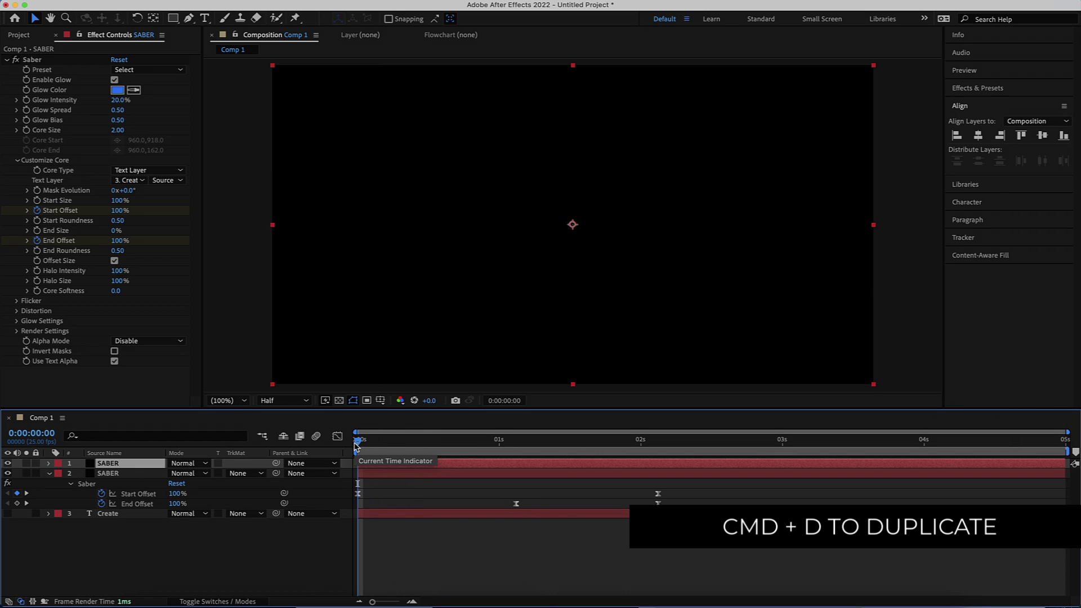
{"action": "key", "text": "space"}
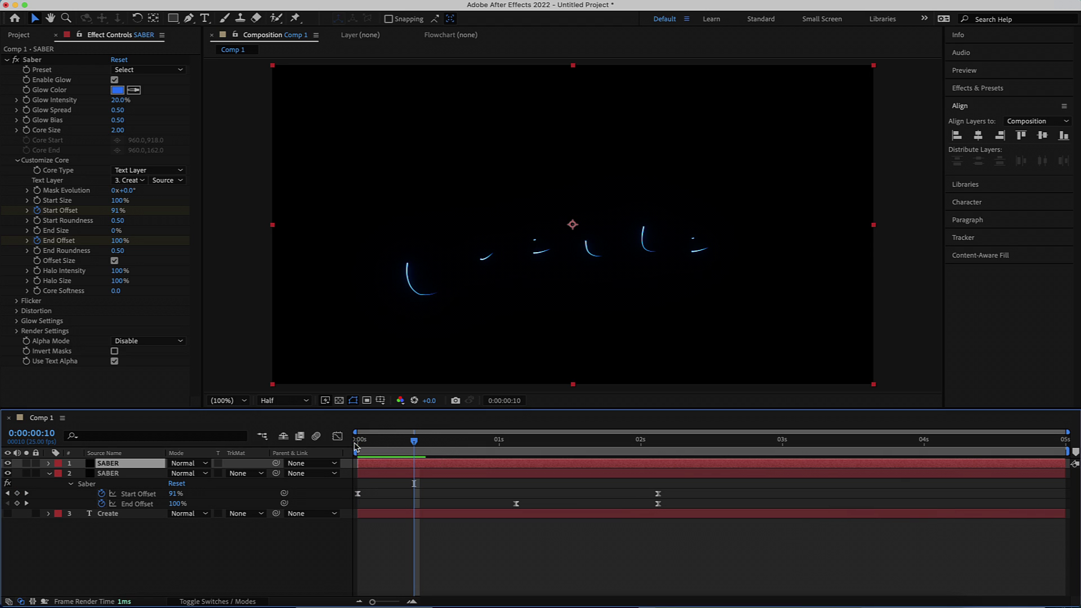
{"action": "key", "text": "bracketleft"}
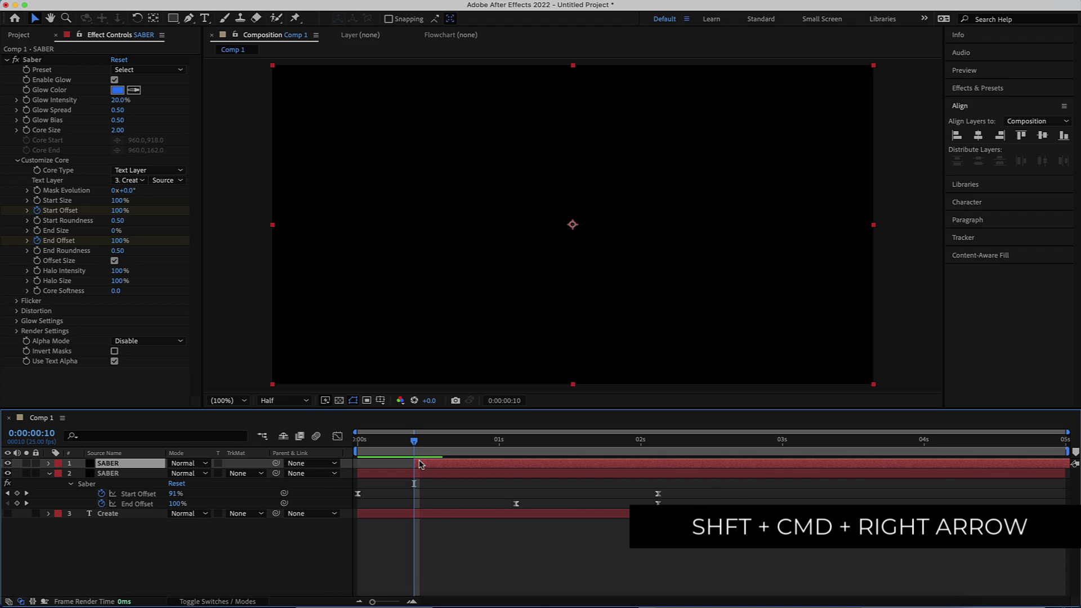
- Set the duplicated SABER layer's blending mode to Screen
{"action": "left_click", "coordinate": [190, 464]}
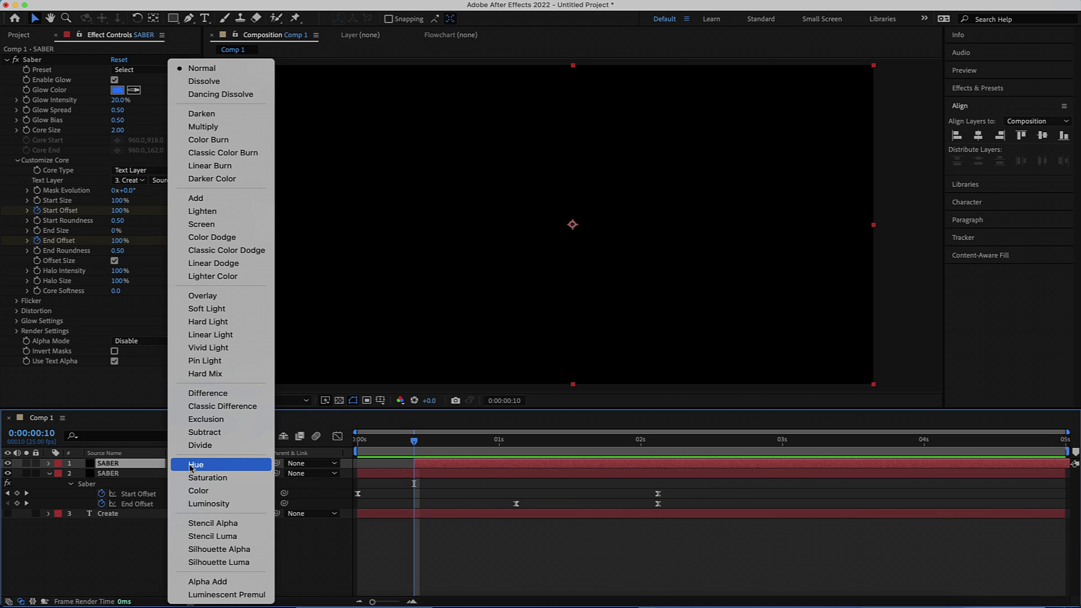
{"action": "left_click", "coordinate": [213, 228]}
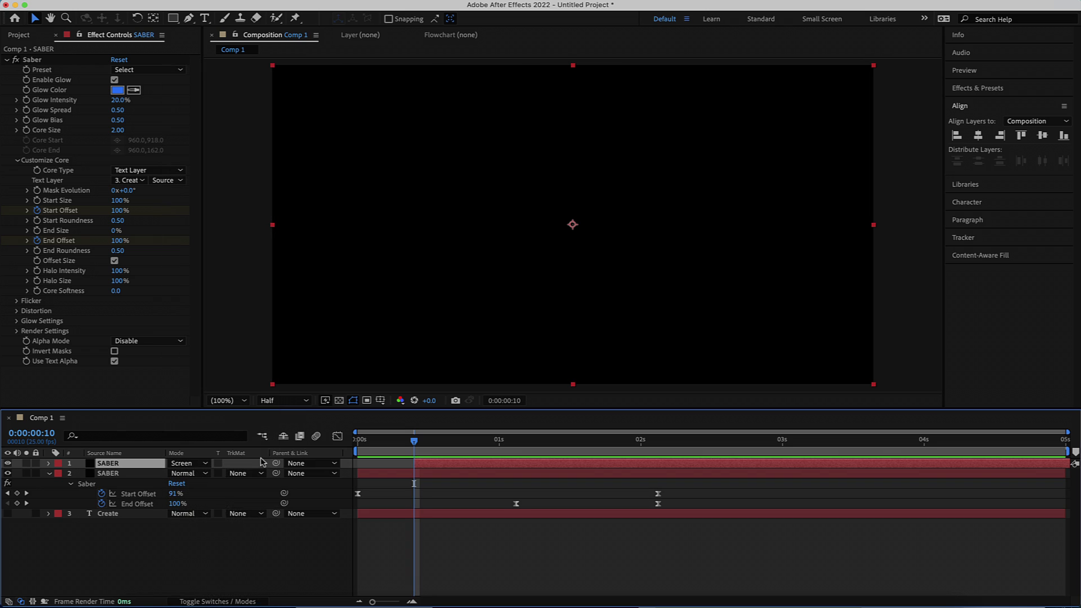
{"action": "left_click", "coordinate": [206, 602]}
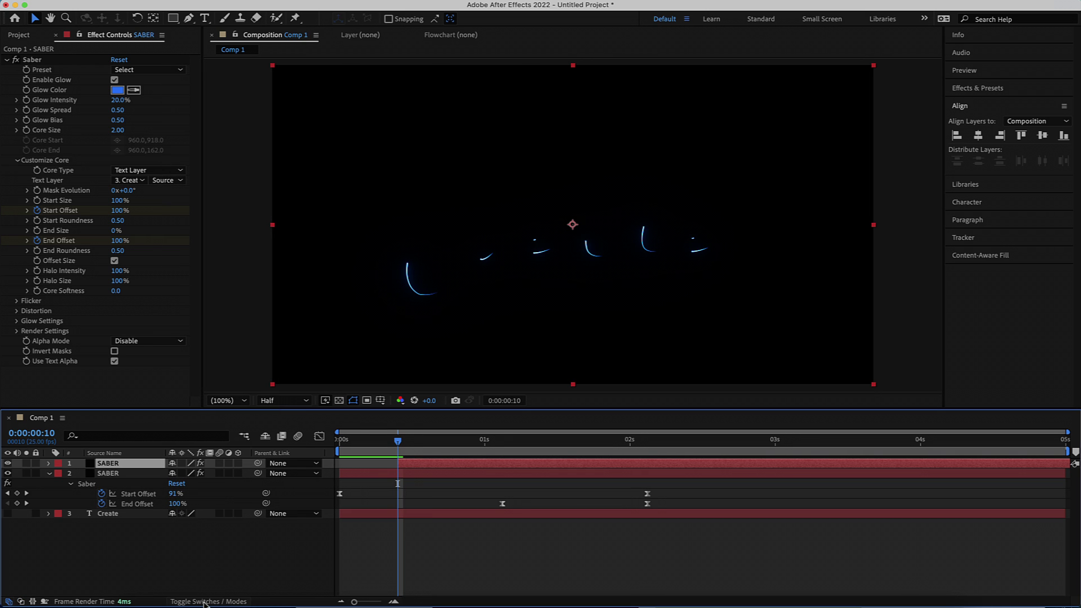
{"action": "left_click", "coordinate": [204, 602]}
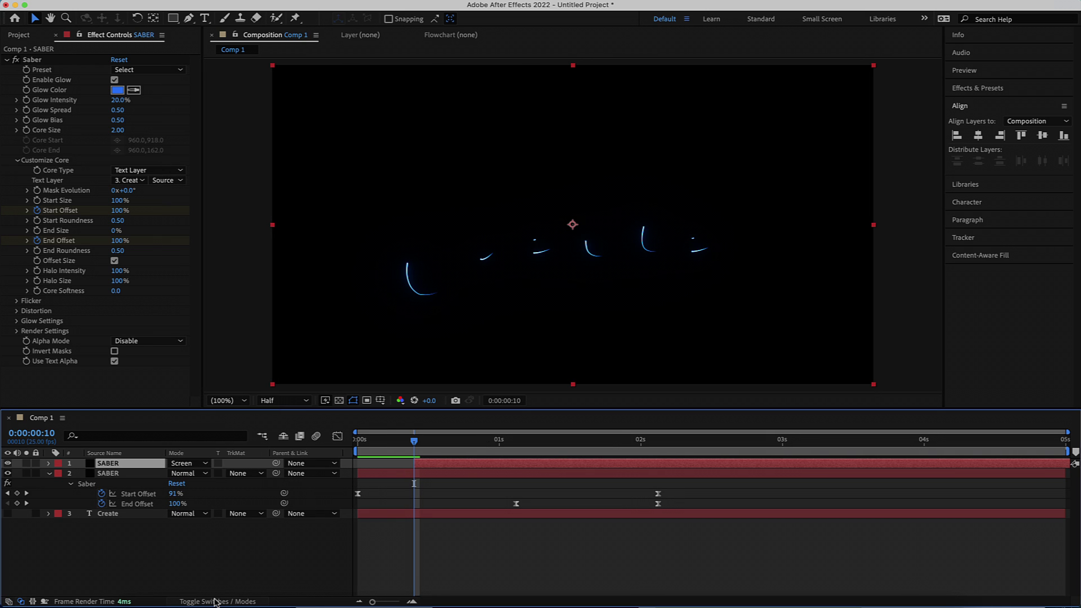
- Change the Glow Color of the duplicated SABER layer to a muted magenta pink
{"action": "mouse_move", "coordinate": [415, 440]}
{"action": "left_mouse_down"}
{"action": "mouse_move", "coordinate": [549, 435]}
{"action": "mouse_move", "coordinate": [530, 435]}
{"action": "left_mouse_up"}
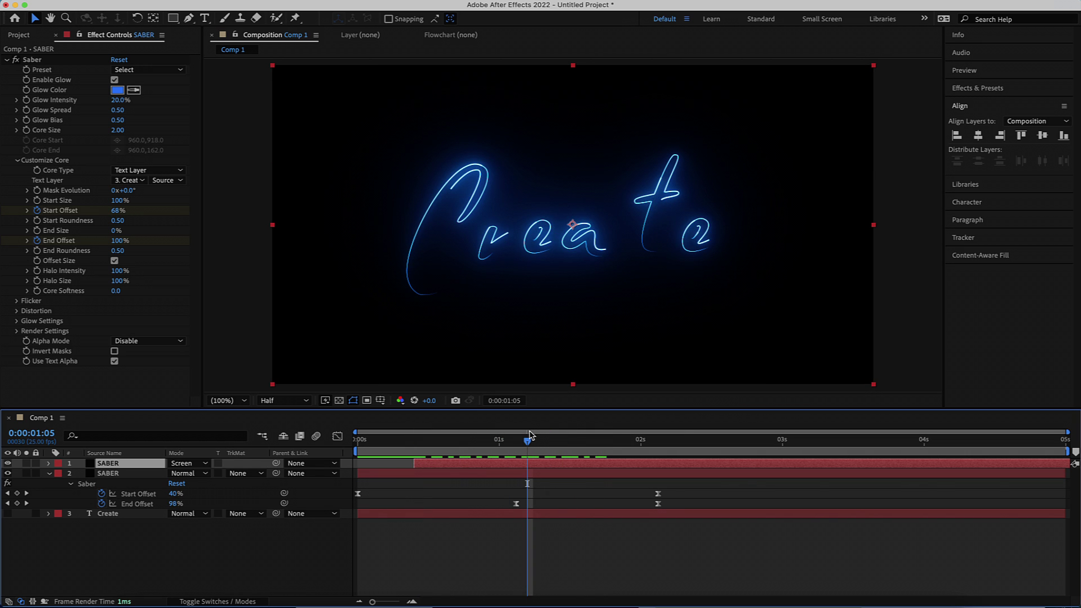
{"action": "key", "text": "super+Tab"}
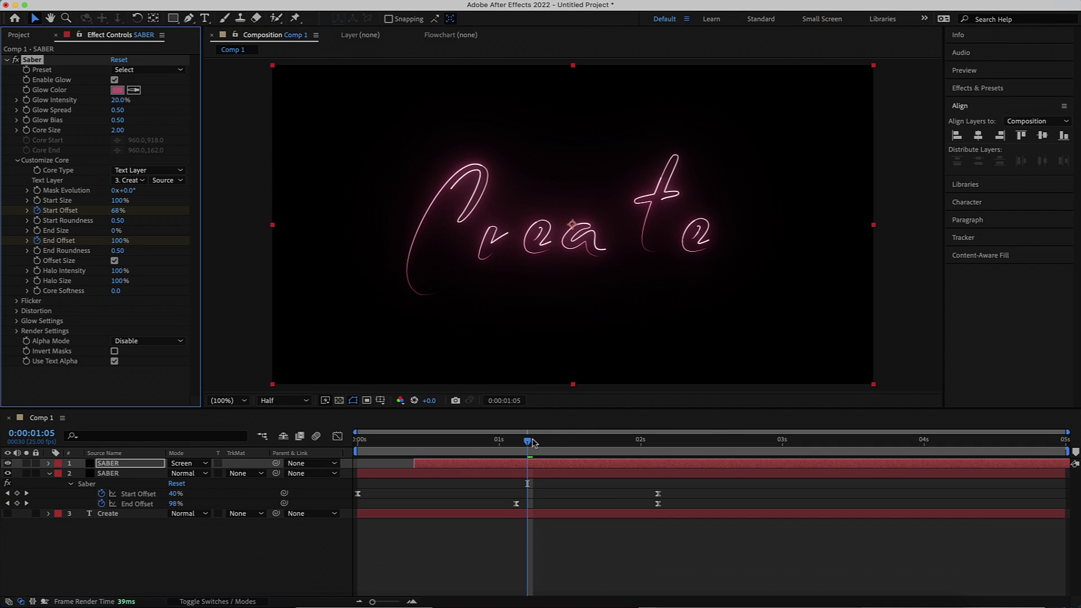
{"action": "mouse_move", "coordinate": [533, 442]}
{"action": "left_mouse_down"}
{"action": "mouse_move", "coordinate": [602, 442]}
{"action": "mouse_move", "coordinate": [438, 443]}
{"action": "mouse_move", "coordinate": [611, 443]}
{"action": "mouse_move", "coordinate": [513, 442]}
{"action": "left_mouse_up"}
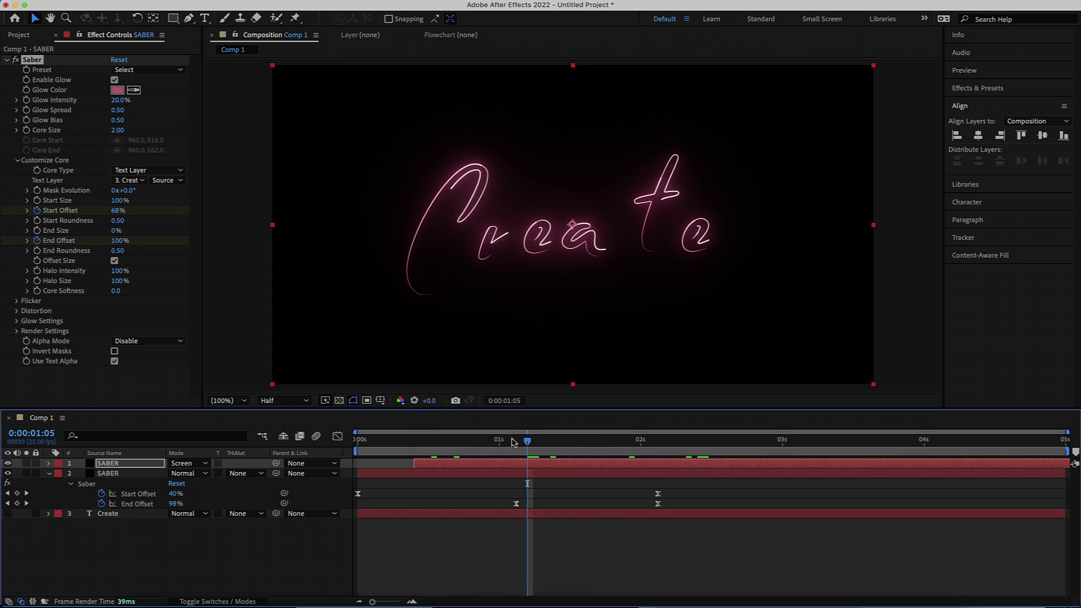
- Duplicate the pink SABER layer and make the new copy start at 0:00:00:20
{"action": "left_click", "coordinate": [211, 544]}
{"action": "left_click", "coordinate": [122, 465]}
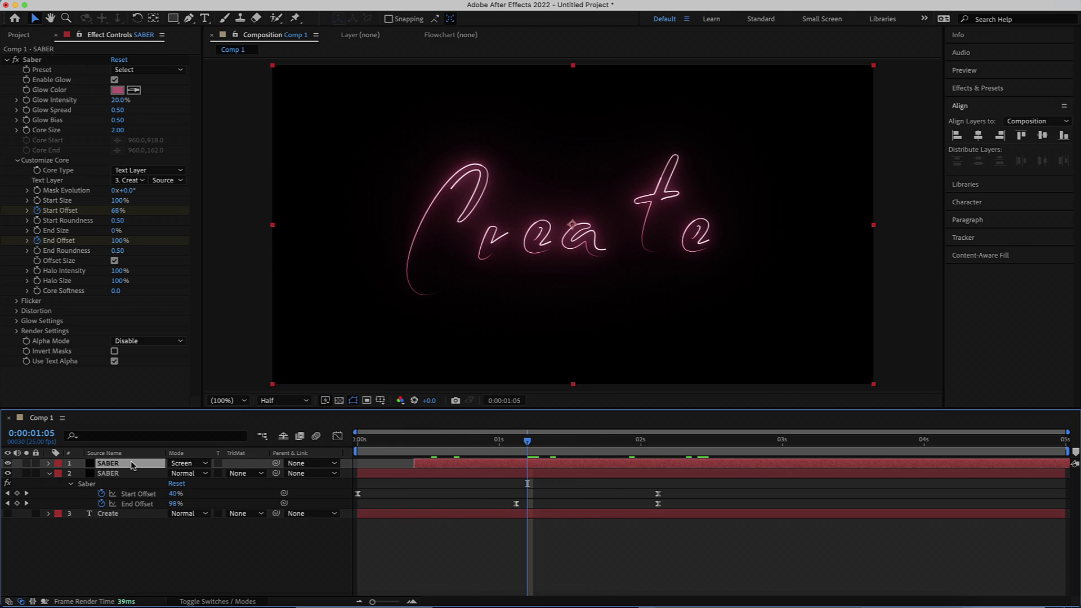
{"action": "key", "text": "super+d"}
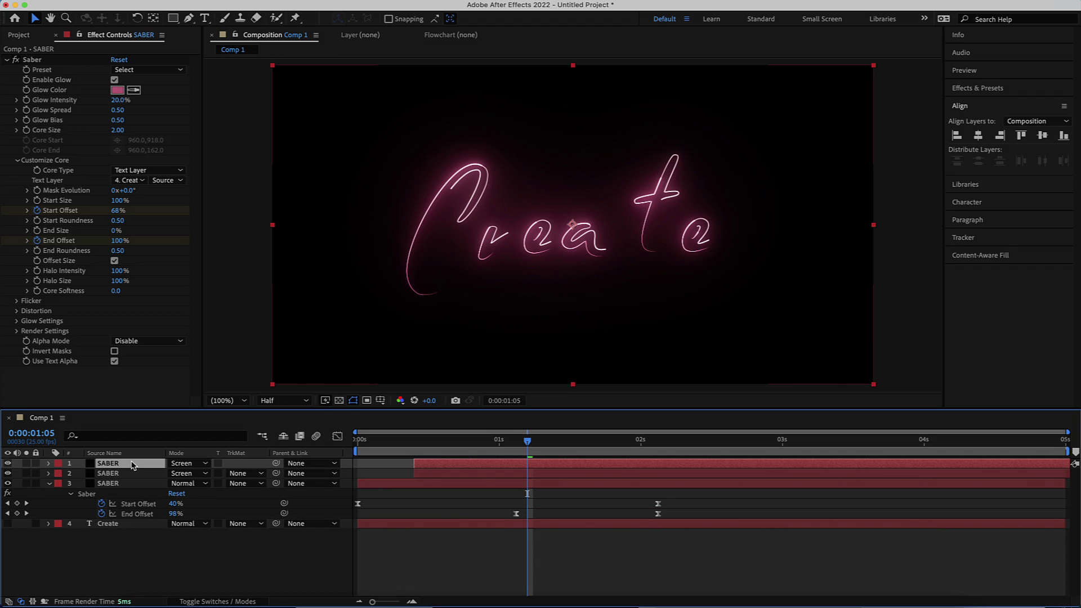
{"action": "mouse_move", "coordinate": [528, 444]}
{"action": "left_mouse_down"}
{"action": "mouse_move", "coordinate": [415, 447]}
{"action": "mouse_move", "coordinate": [488, 464]}
{"action": "left_mouse_up"}
{"action": "key", "text": "shift+Page_Down"}
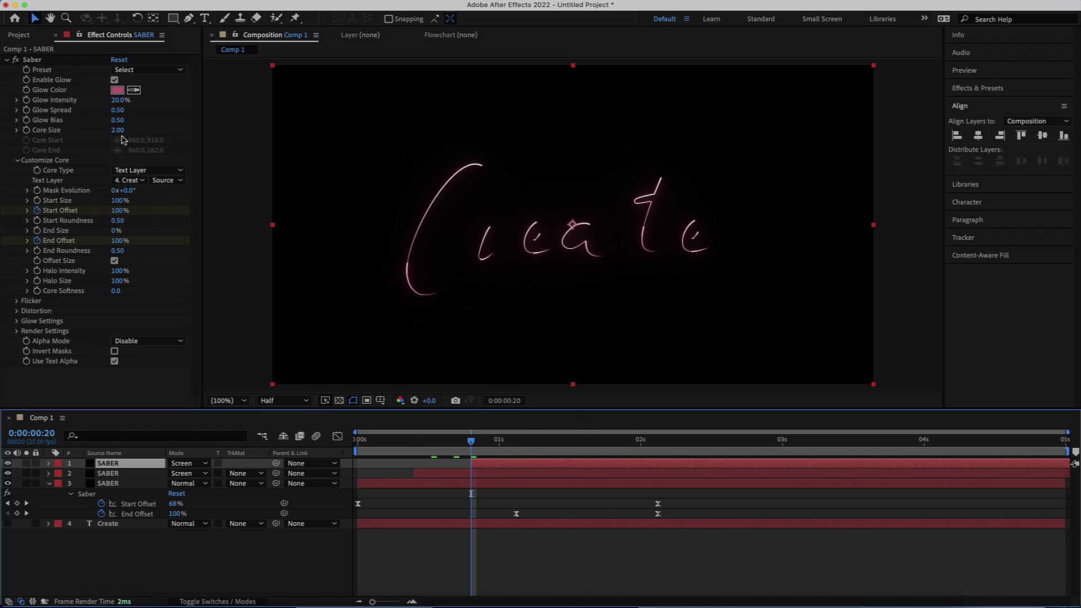
- Change the Glow Color of the newest SABER copy to salmon pink
{"action": "left_click", "coordinate": [645, 438]}
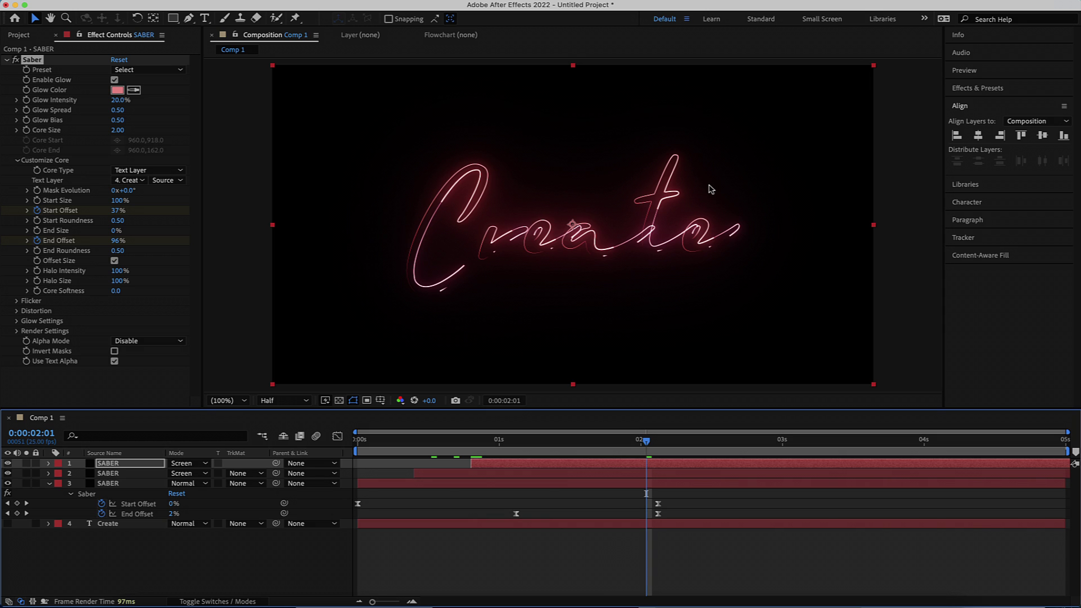
{"action": "left_click", "coordinate": [147, 550]}
- Duplicate the "Create" text layer and show the copy at the top of the layer stack
{"action": "left_click", "coordinate": [115, 525]}
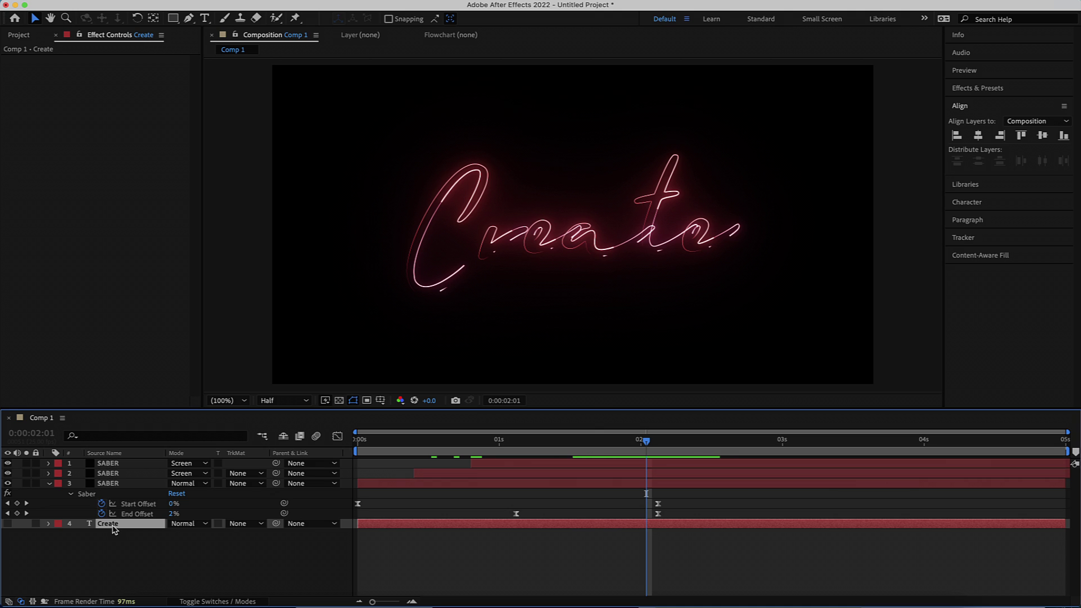
{"action": "key", "text": "ctrl+d"}
{"action": "left_click_drag", "start_coordinate": [118, 528], "coordinate": [103, 464]}
{"action": "left_click", "coordinate": [8, 464]}
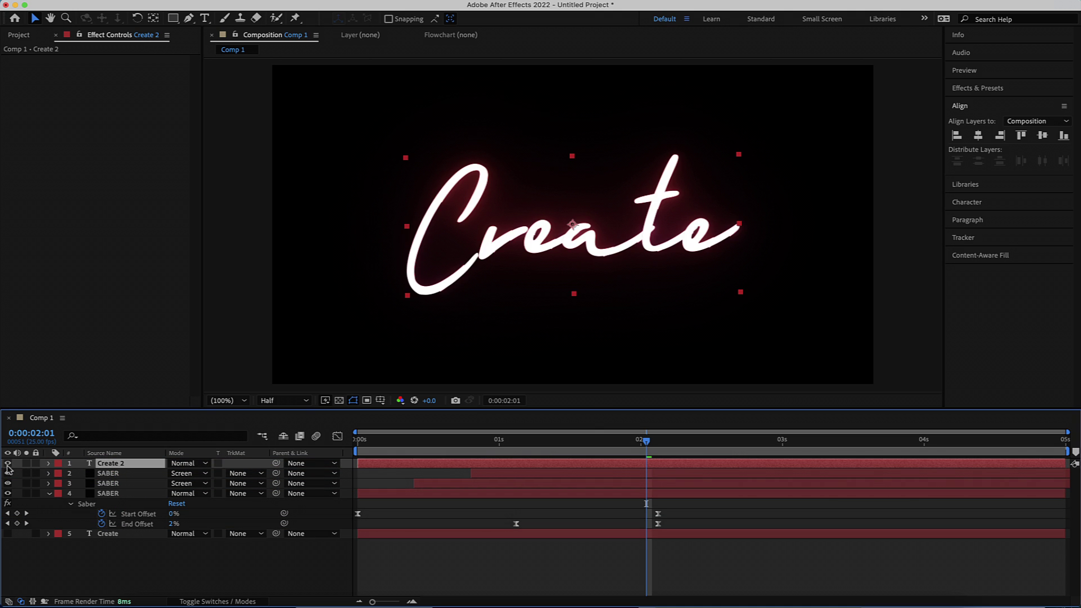
- Apply the Gradient Ramp effect to the "Create 2" text layer
{"action": "left_click_drag", "start_coordinate": [647, 445], "coordinate": [553, 444]}
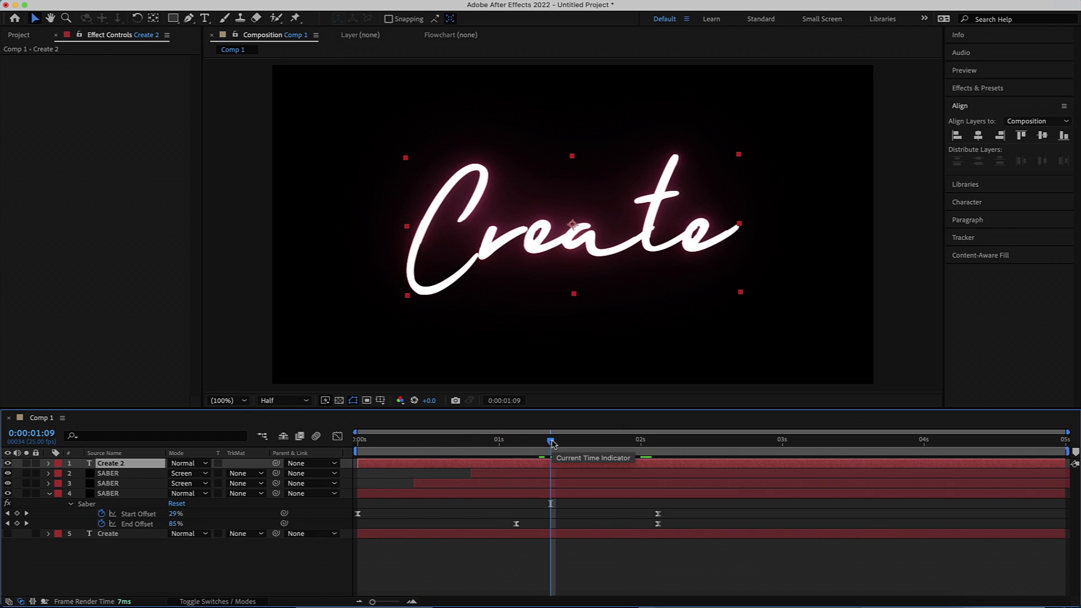
{"action": "key", "text": "ctrl+space"}
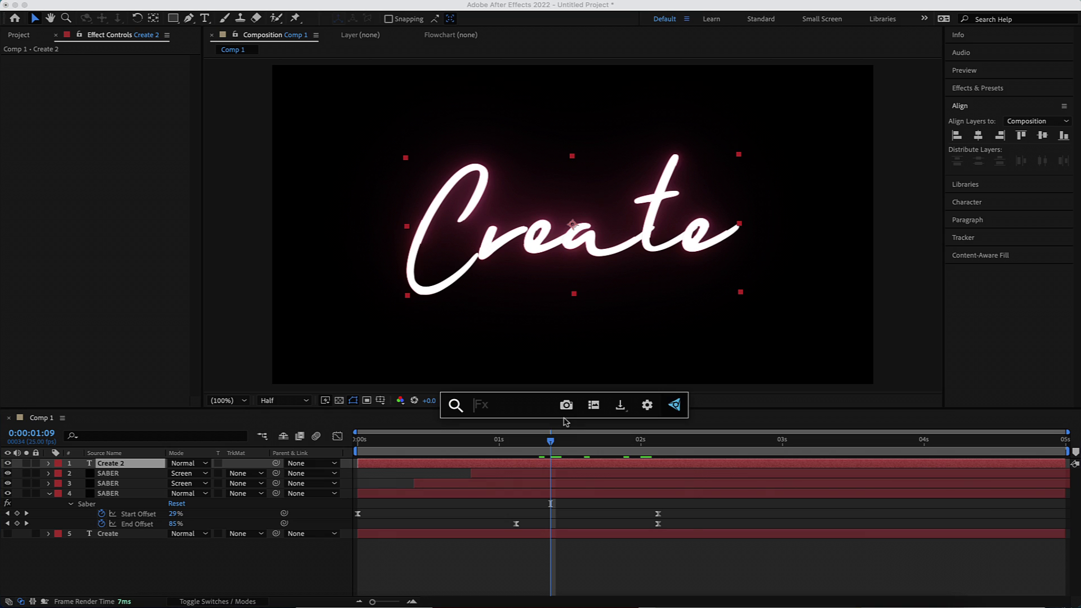
{"action": "type", "text": "ramp"}
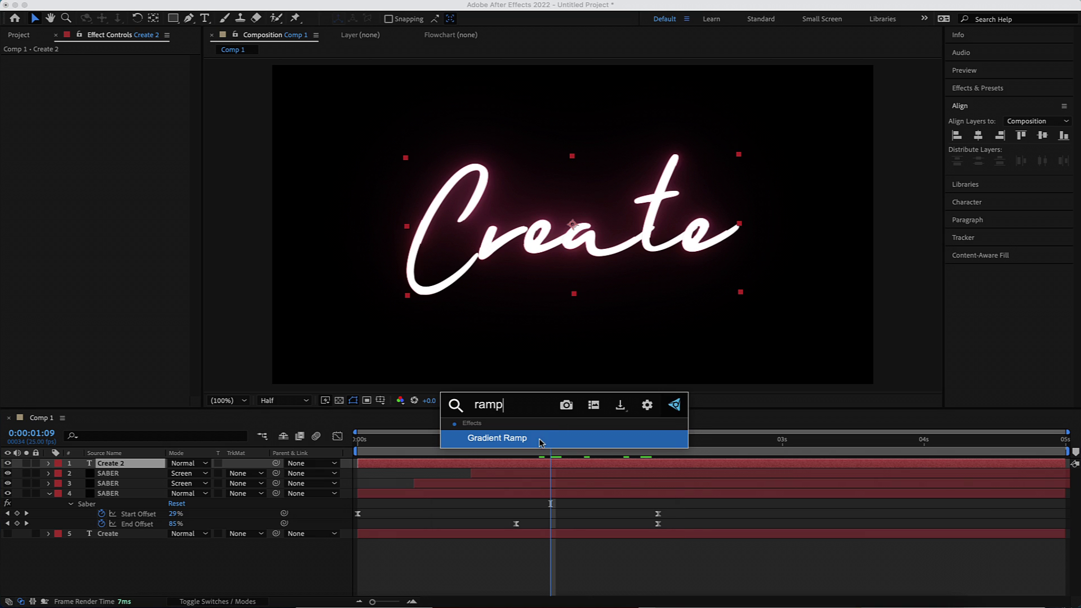
{"action": "left_click", "coordinate": [537, 441]}
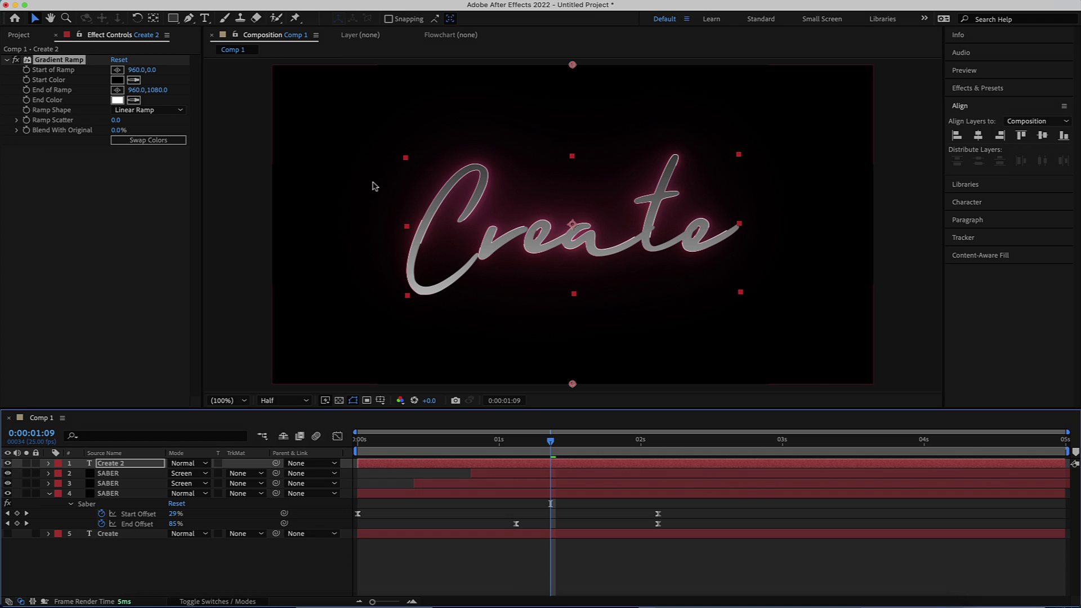
- Set the Gradient Ramp's start color to salmon pink and its end color to dark plum, sampling the first Color Hunt palette
{"action": "left_click", "coordinate": [586, 598]}
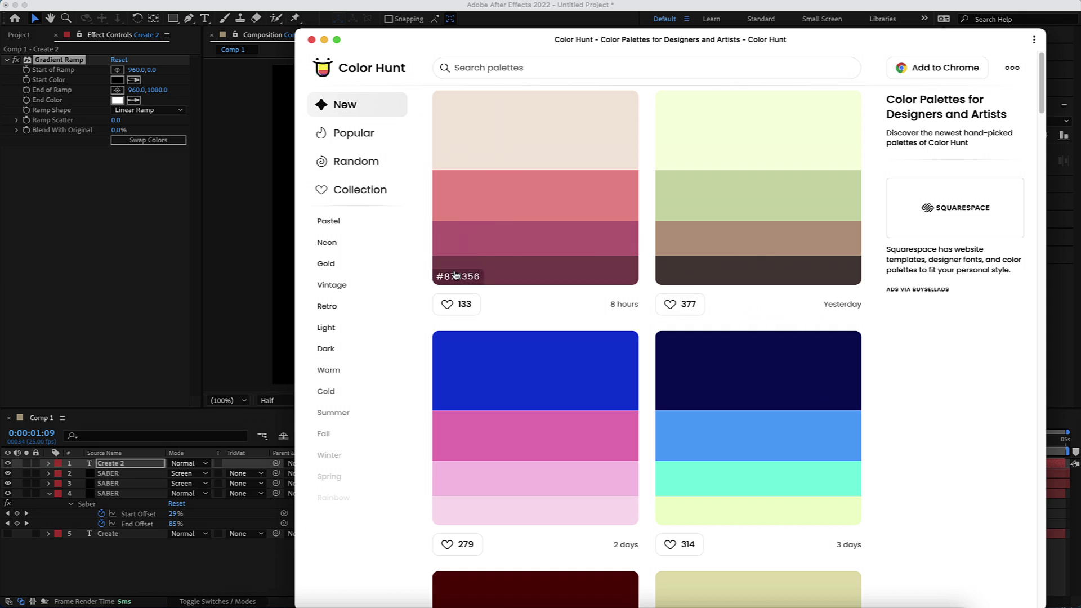
{"action": "left_click", "coordinate": [460, 217]}
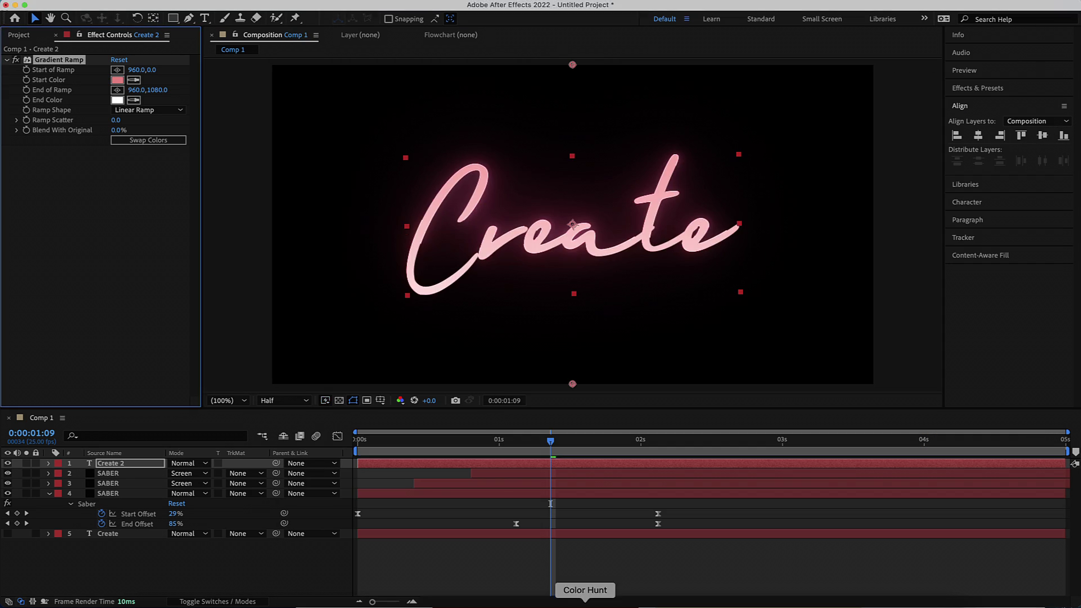
- Place the Gradient Ramp's start point at 388,490 beside the C and its end point at 1578,596 beside the final e
{"action": "left_click", "coordinate": [117, 70]}
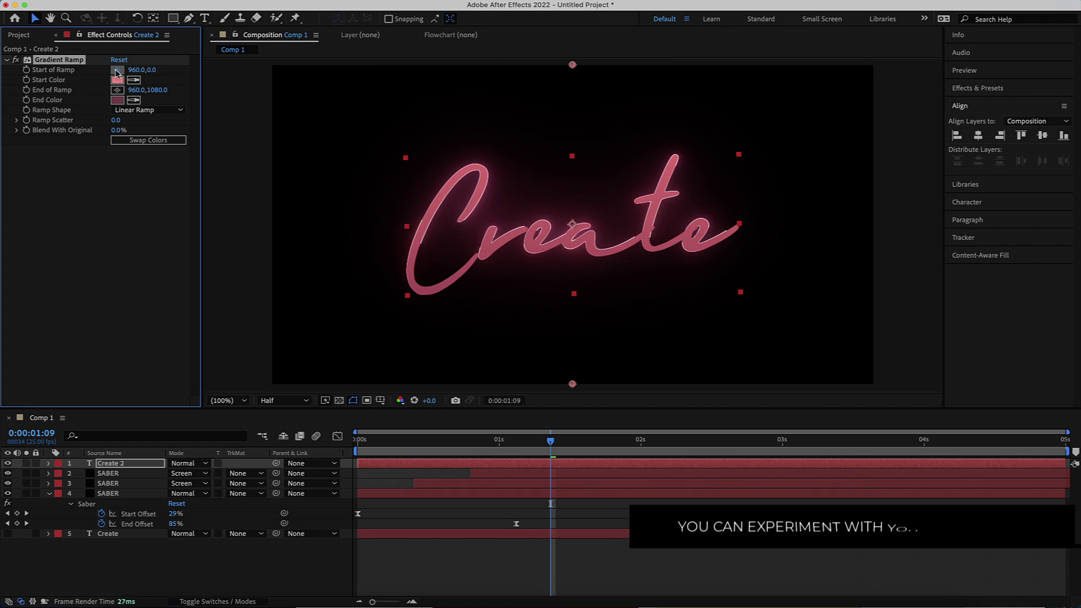
{"action": "left_click", "coordinate": [342, 203]}
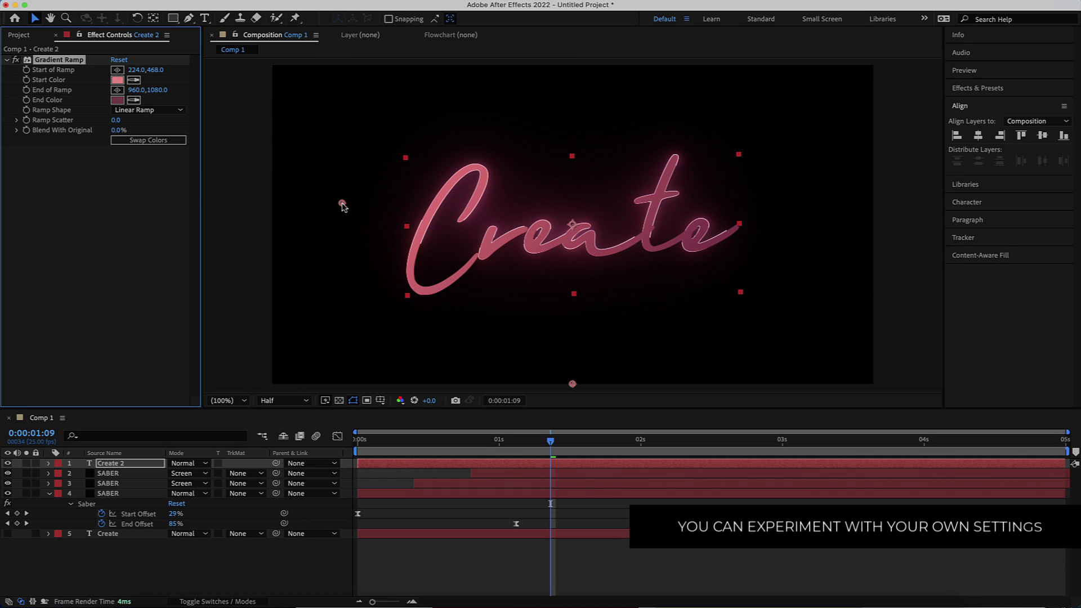
{"action": "left_click", "coordinate": [117, 90]}
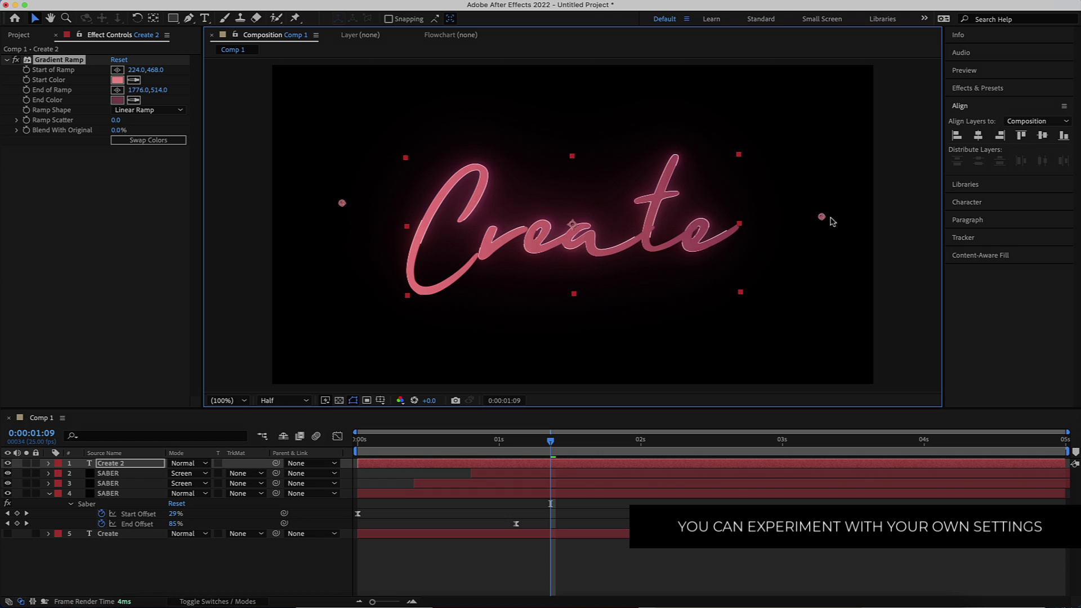
{"action": "left_click", "coordinate": [677, 242]}
{"action": "left_click_drag", "start_coordinate": [677, 243], "coordinate": [765, 241]}
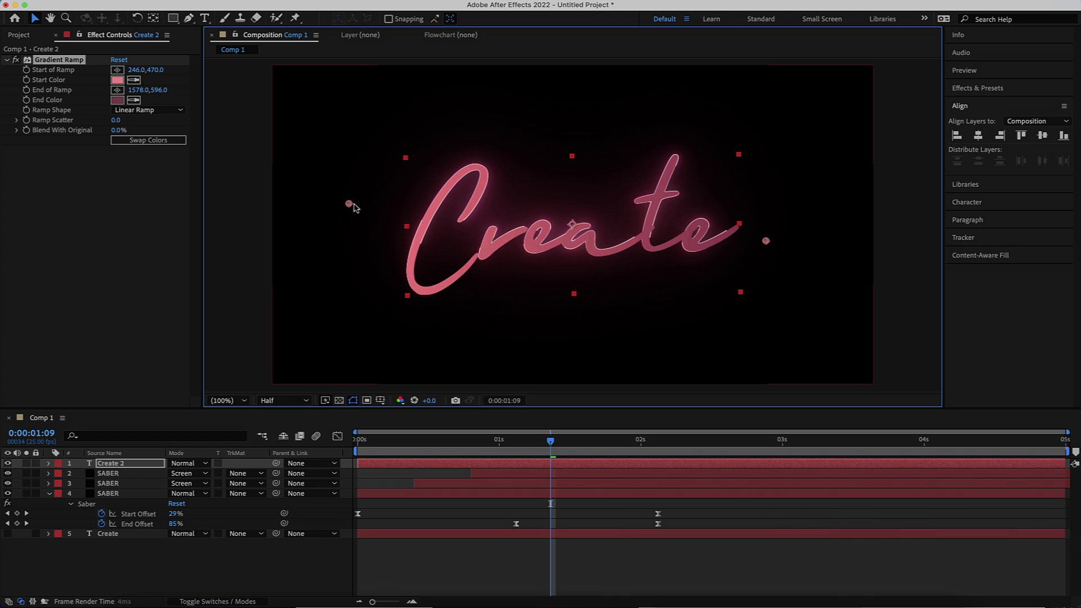
{"action": "left_click_drag", "start_coordinate": [342, 203], "coordinate": [401, 211]}
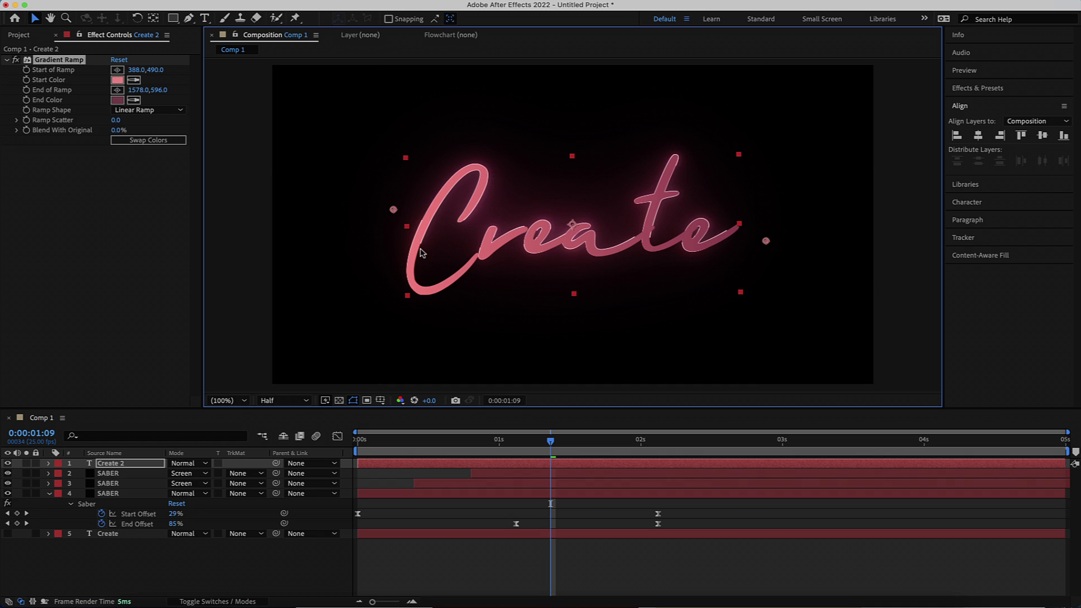
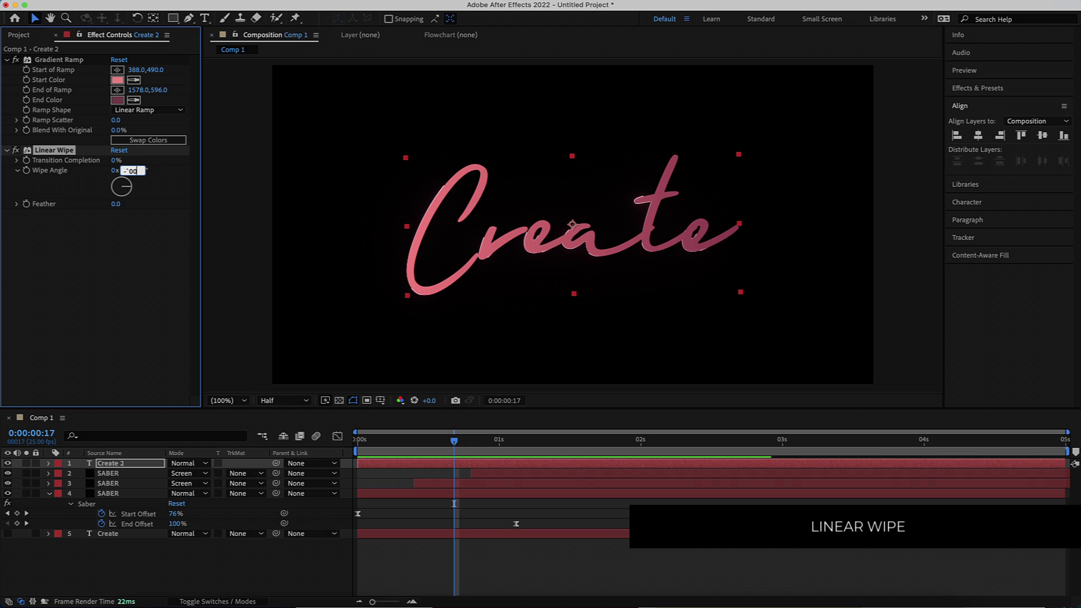
- Set the Linear Wipe angle to -100° and keyframe Transition Completion at 80% at 0:00:01:00 on the "Create 2" layer
{"action": "key", "text": "Return"}
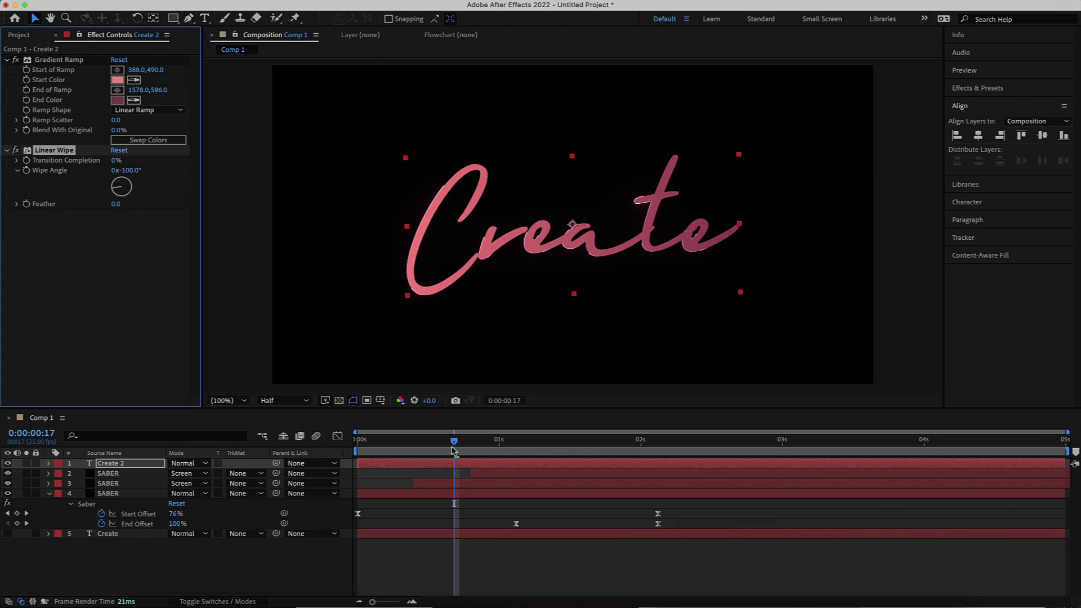
{"action": "left_click_drag", "start_coordinate": [454, 443], "coordinate": [500, 443]}
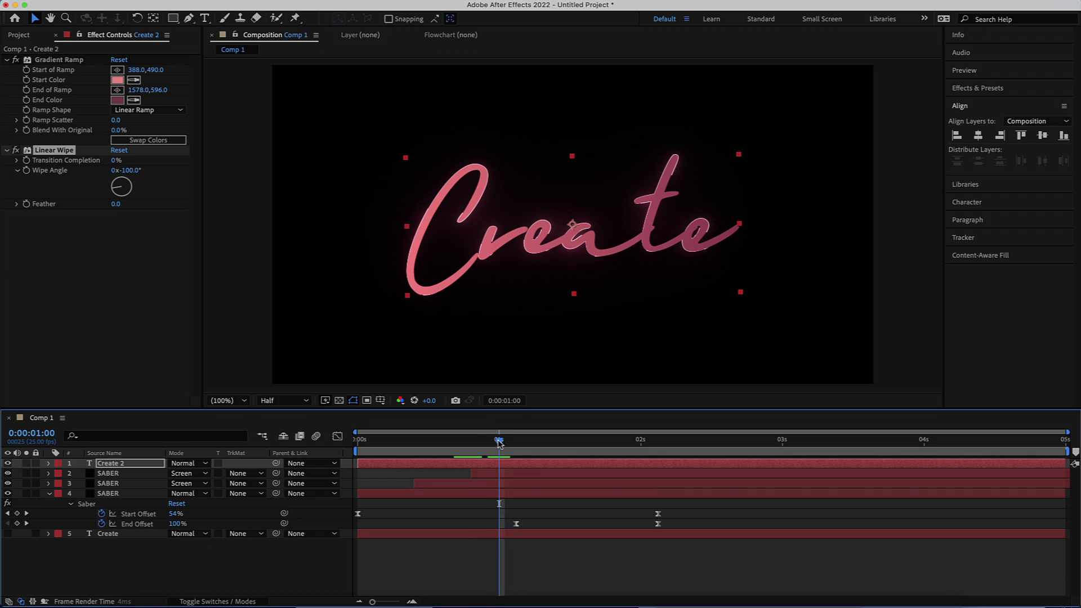
{"action": "left_click", "coordinate": [26, 160]}
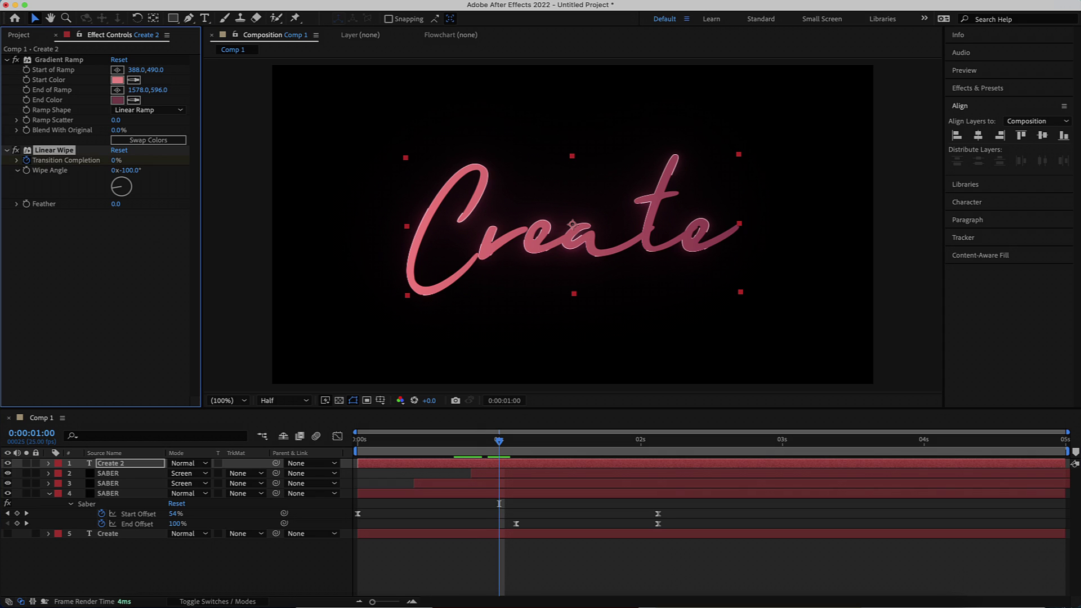
{"action": "left_click", "coordinate": [115, 161]}
{"action": "key", "text": "Return"}
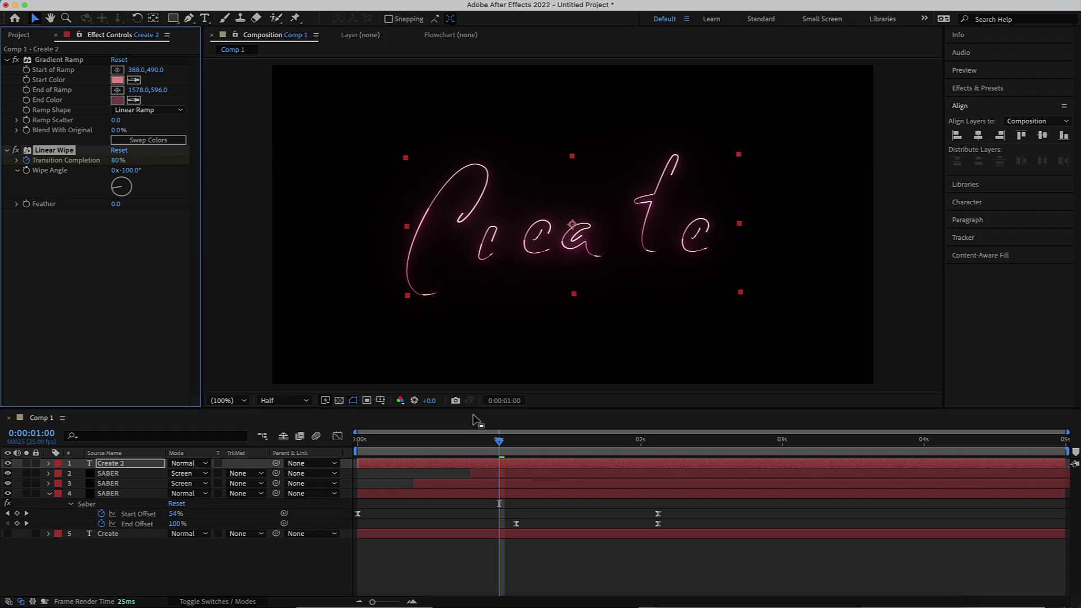
{"action": "key", "text": "u"}
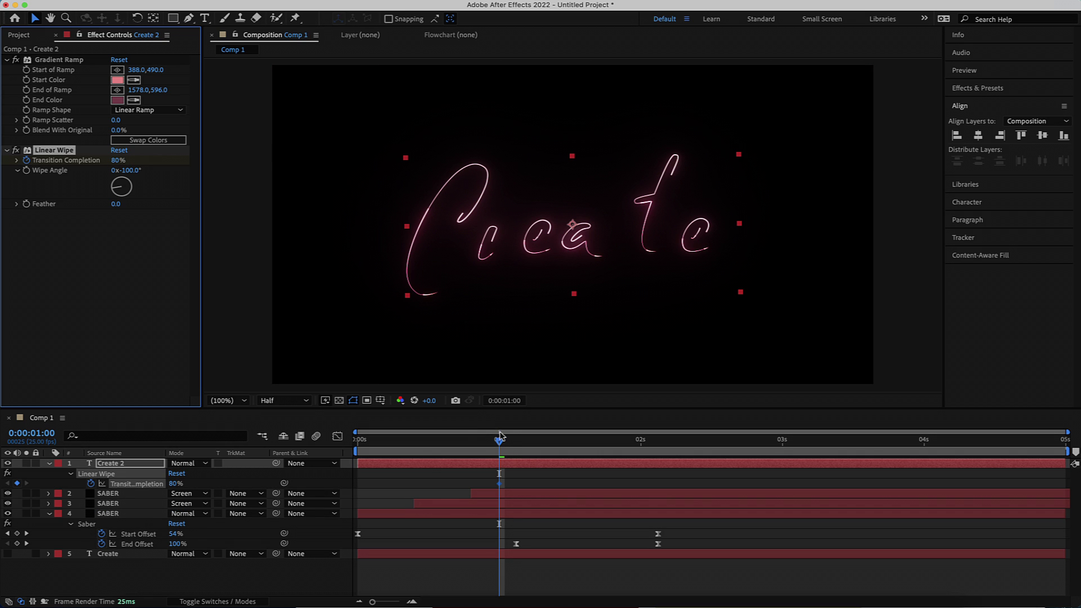
- Add a second Transition Completion keyframe of 20% at 0:00:02:14
{"action": "left_click_drag", "start_coordinate": [500, 443], "coordinate": [721, 436]}
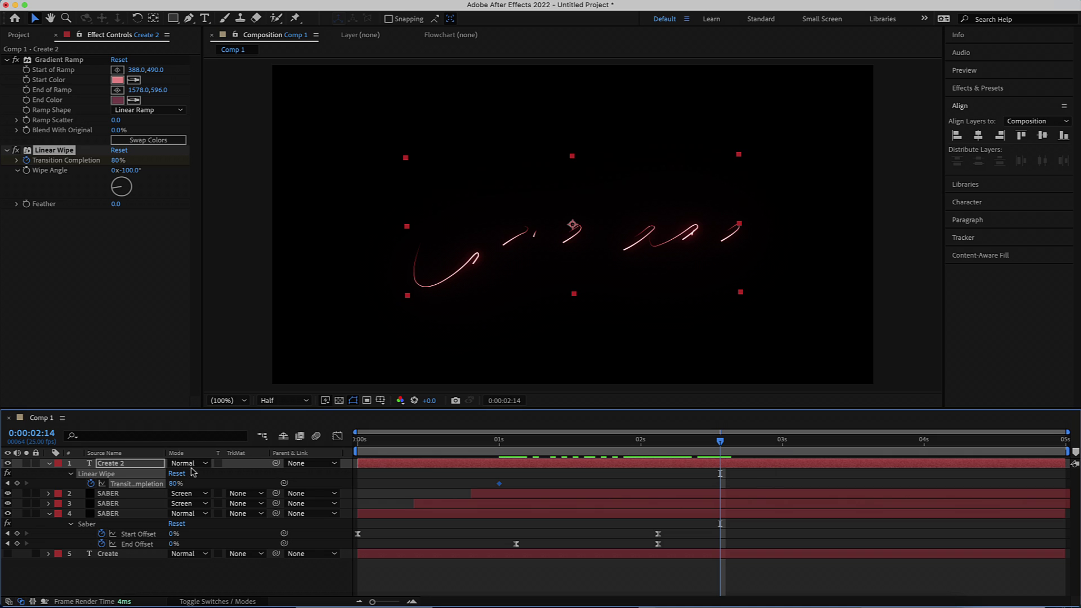
{"action": "left_click", "coordinate": [175, 484]}
{"action": "type", "text": "20"}
{"action": "key", "text": "Return"}
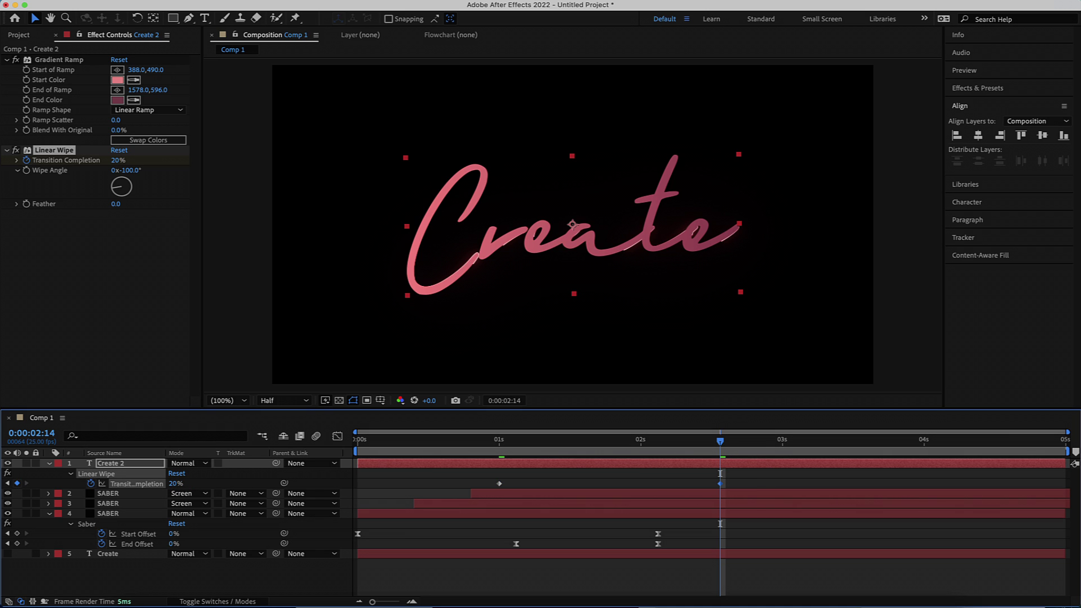
- Set the Linear Wipe's Feather to 150
{"action": "left_click", "coordinate": [116, 205]}
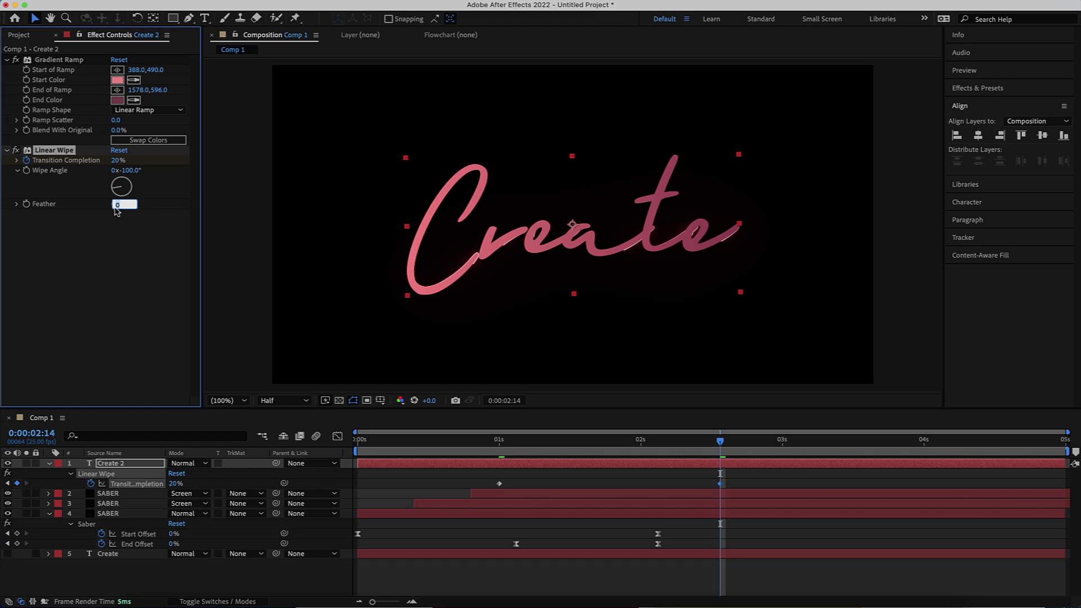
{"action": "type", "text": "12"}
{"action": "key", "text": "Return"}
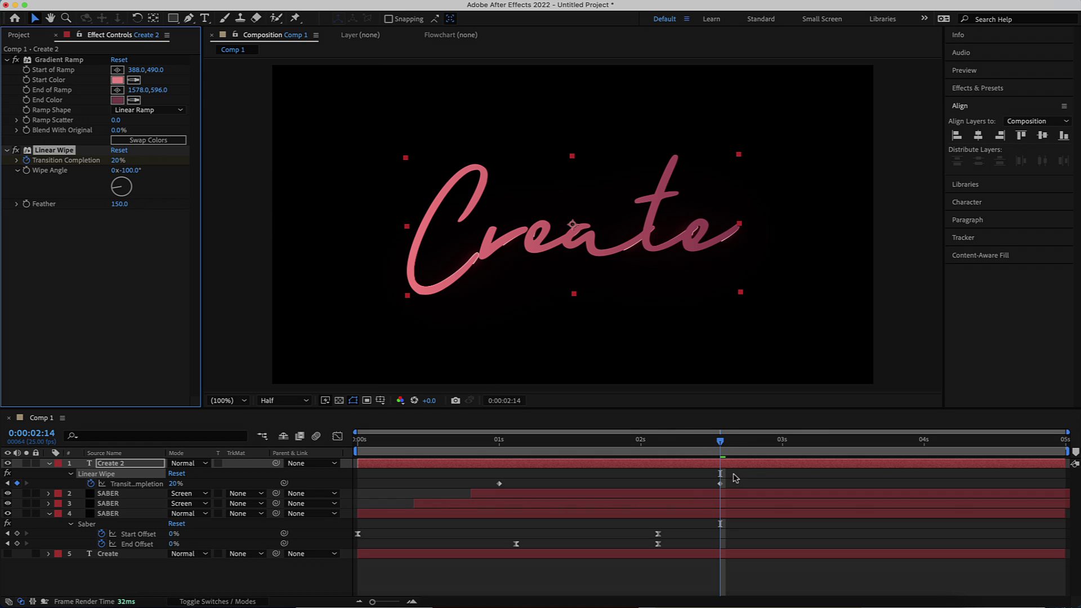
- Apply Easy Ease to both Transition Completion keyframes and preview the wipe from 0:00:00:17
{"action": "left_click_drag", "start_coordinate": [739, 473], "coordinate": [494, 498]}
{"action": "right_click", "coordinate": [499, 483]}
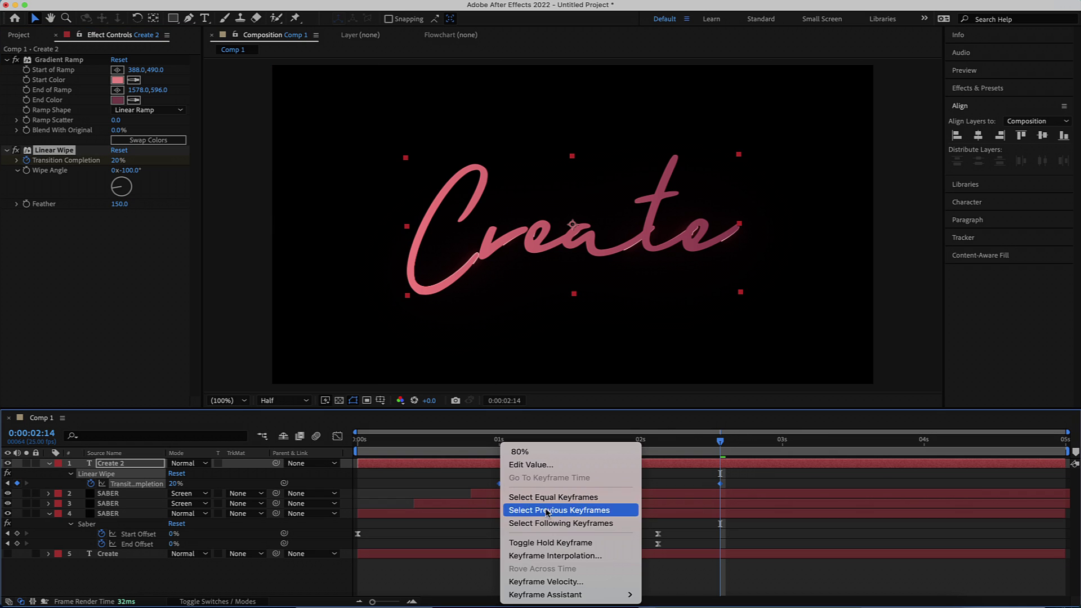
{"action": "mouse_move", "coordinate": [563, 594]}
{"action": "left_click", "coordinate": [676, 519]}
{"action": "left_click", "coordinate": [602, 442]}
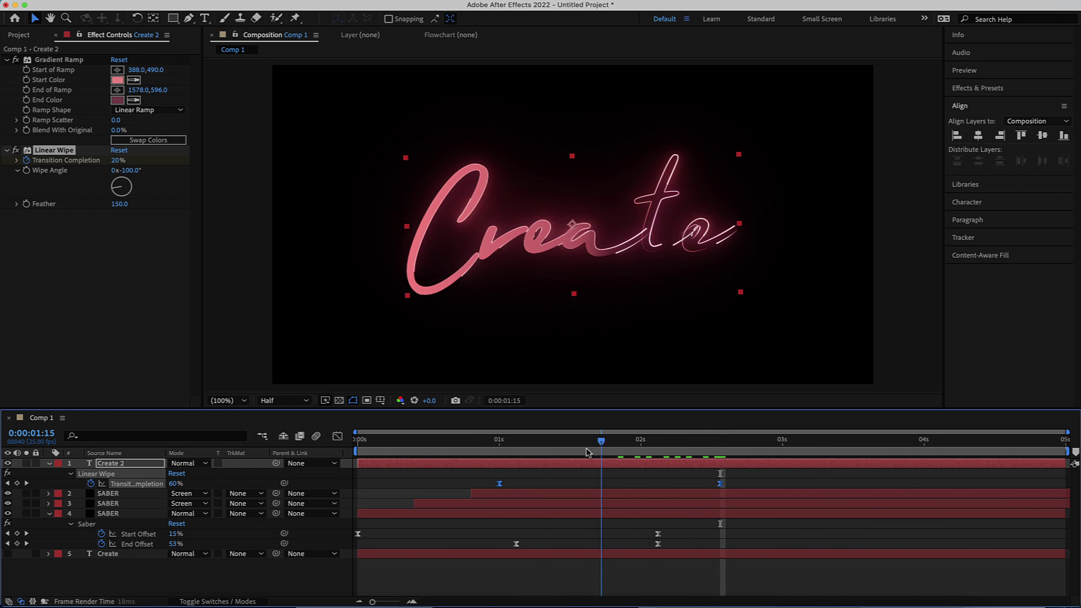
{"action": "left_click", "coordinate": [454, 442]}
{"action": "key", "text": "space"}
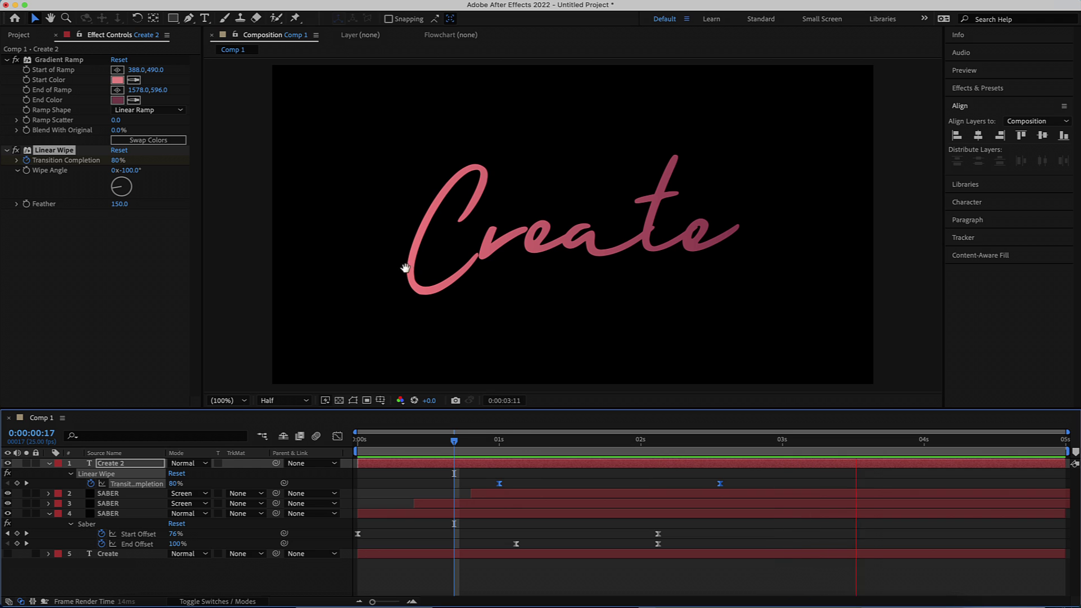
{"action": "key", "text": "space"}
- Try delaying the last Transition Completion keyframe to 0:00:03:00 and preview from 0:00:00:23
{"action": "left_click_drag", "start_coordinate": [870, 448], "coordinate": [629, 453]}
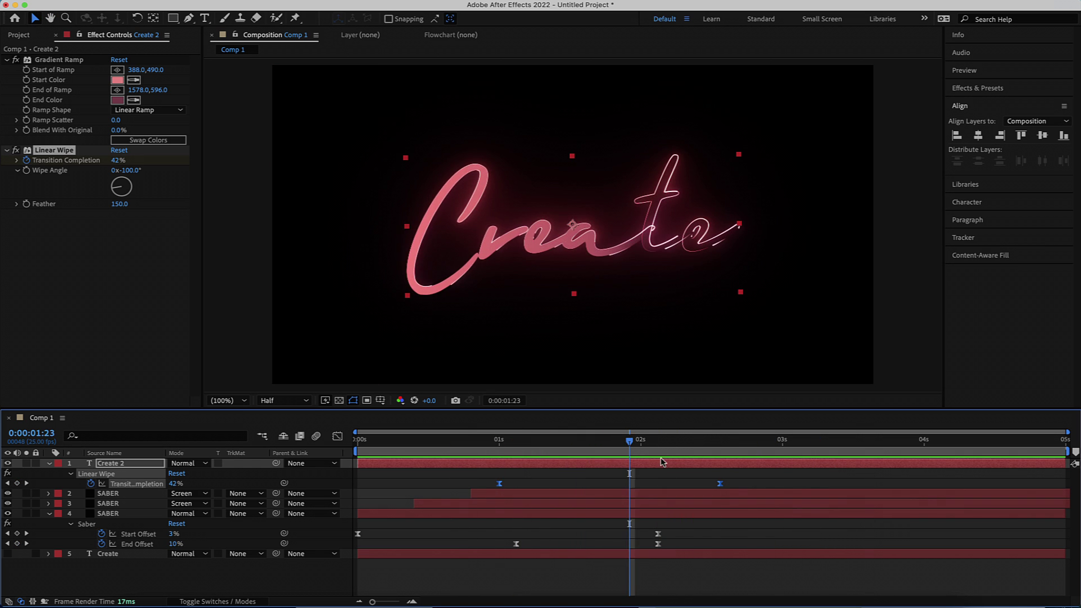
{"action": "left_click", "coordinate": [719, 483]}
{"action": "left_click_drag", "start_coordinate": [721, 486], "coordinate": [782, 488]}
{"action": "left_click_drag", "start_coordinate": [629, 454], "coordinate": [487, 453]}
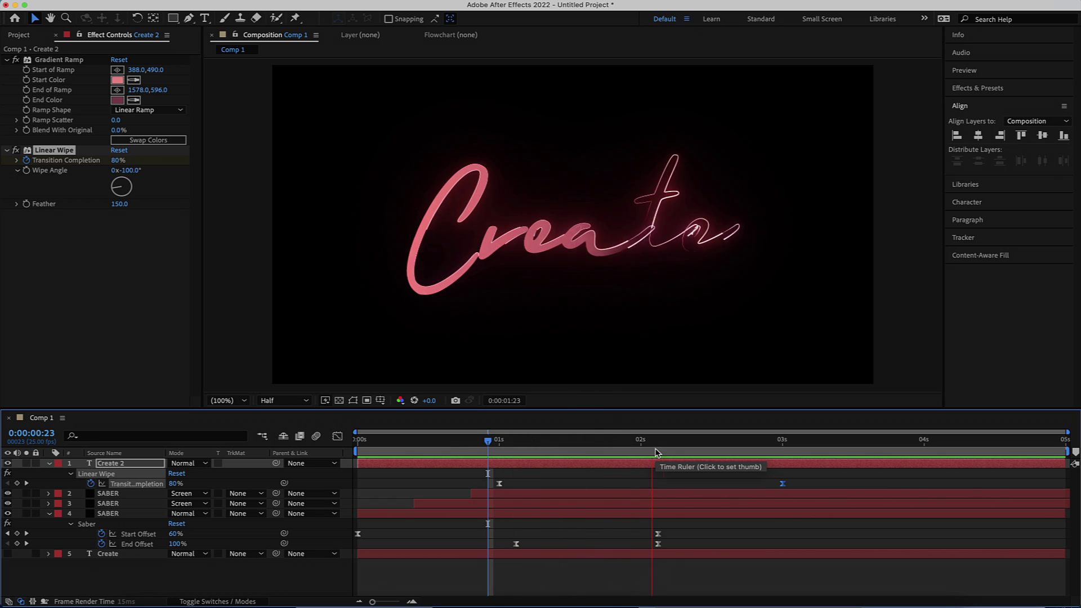
- Move the last Transition Completion keyframe to about 0:00:02:12 and preview the animation from 0:00:00:23
{"action": "left_click_drag", "start_coordinate": [783, 483], "coordinate": [708, 483]}
{"action": "left_click_drag", "start_coordinate": [810, 453], "coordinate": [488, 454]}
{"action": "key", "text": "space"}
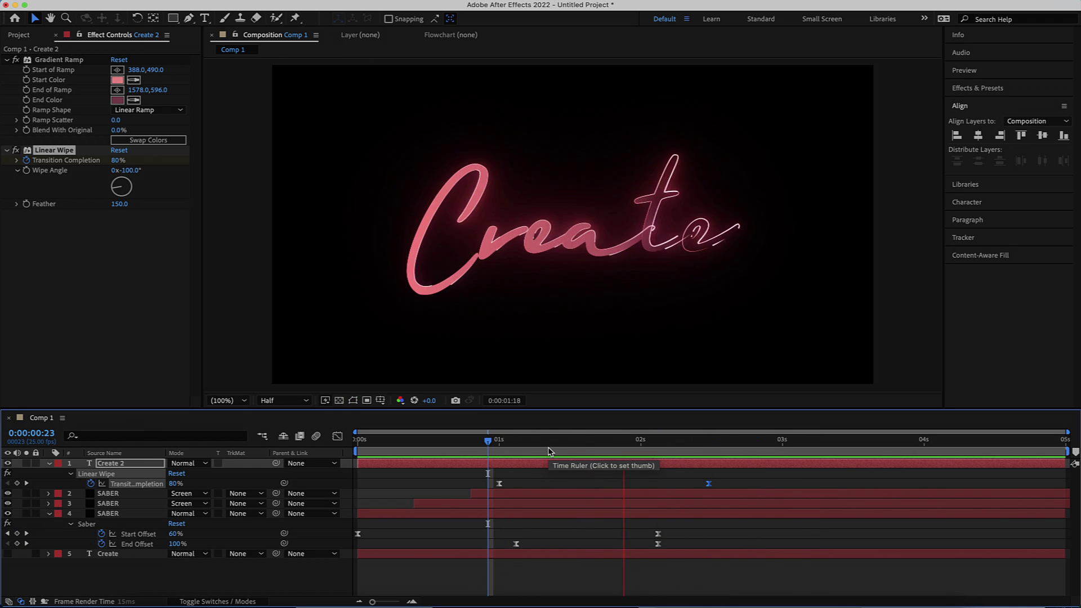
{"action": "key", "text": "space"}
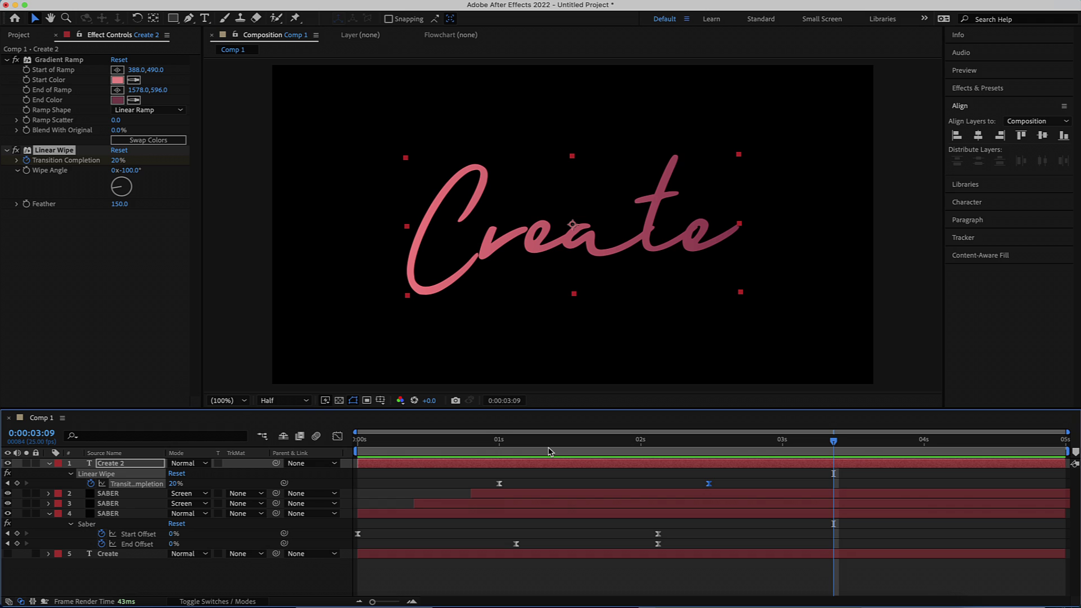
- Pre-compose all five text and SABER layers into a new composition named TEXT, moving all attributes into it
{"action": "left_click_drag", "start_coordinate": [835, 445], "coordinate": [402, 442]}
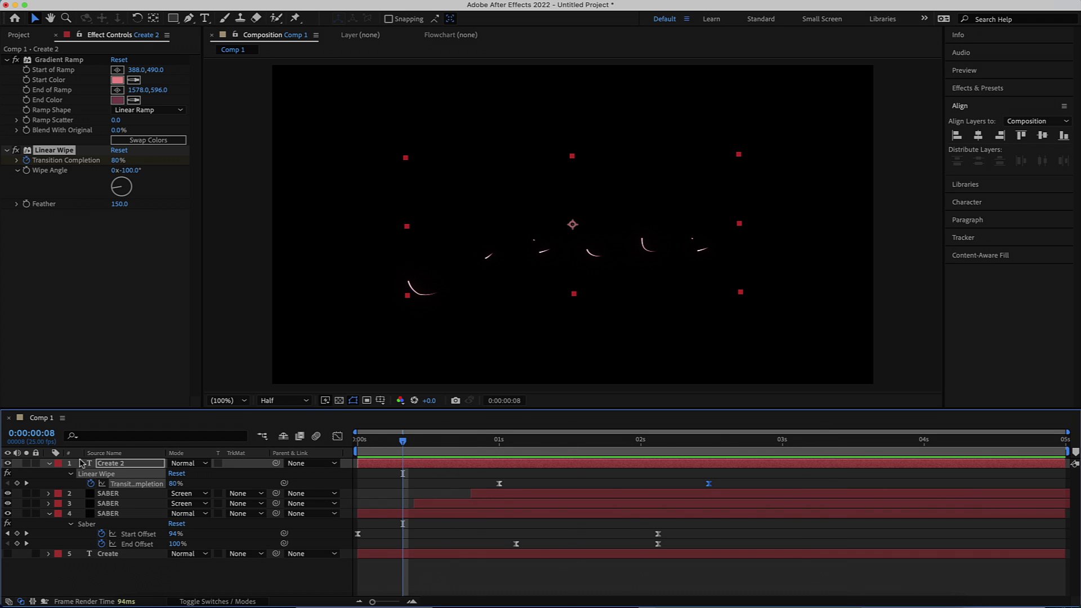
{"action": "key", "text": "F2"}
{"action": "left_click", "coordinate": [49, 462]}
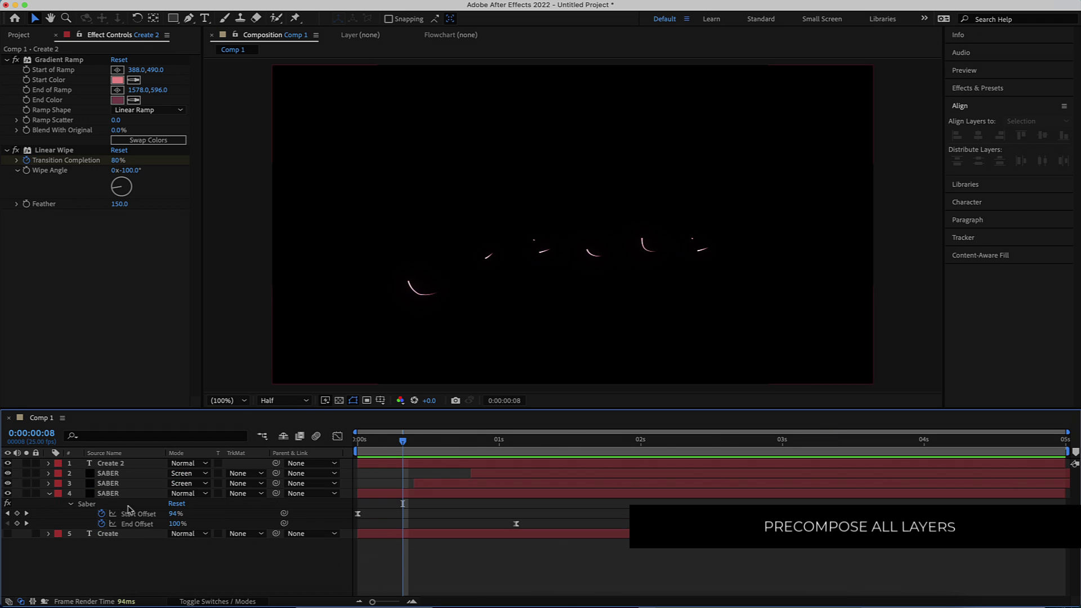
{"action": "left_click_drag", "start_coordinate": [157, 549], "coordinate": [90, 459]}
{"action": "right_click", "coordinate": [123, 465]}
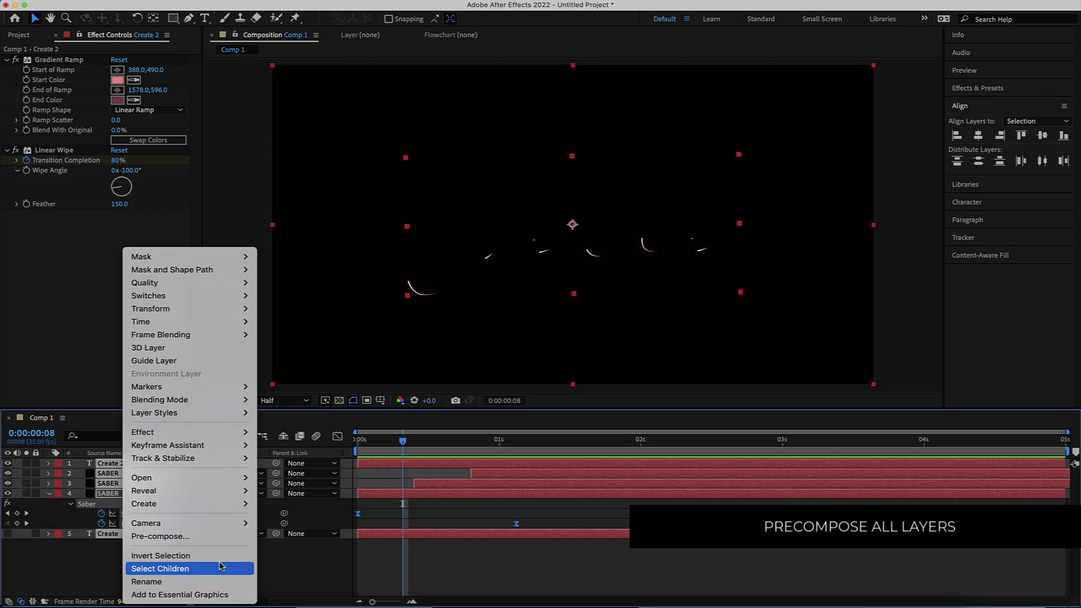
{"action": "left_click", "coordinate": [208, 541]}
{"action": "type", "text": "T"}
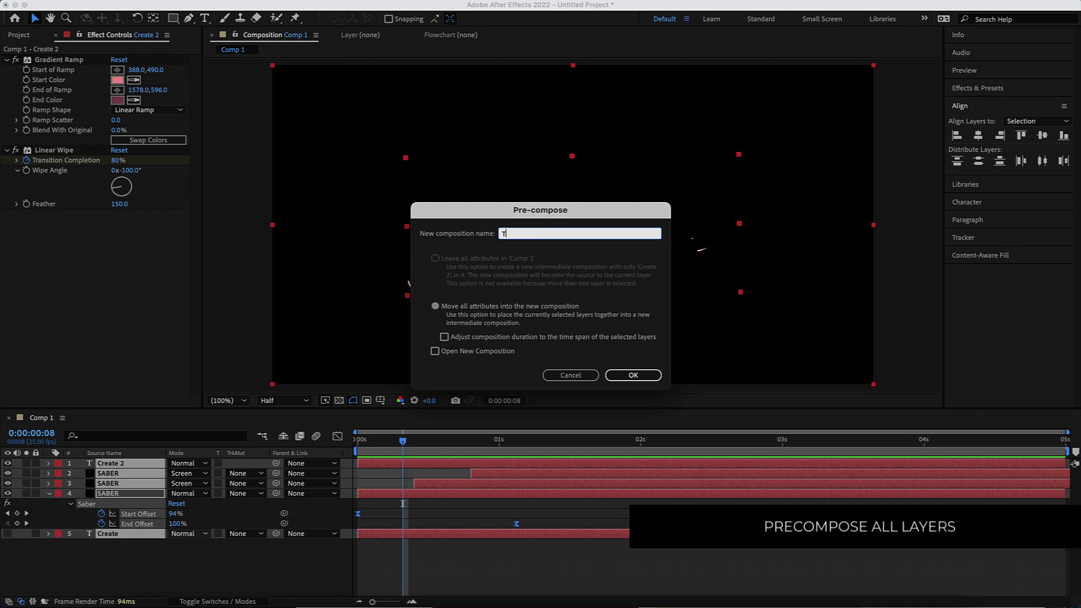
{"action": "type", "text": "EXT"}
{"action": "key", "text": "Return"}
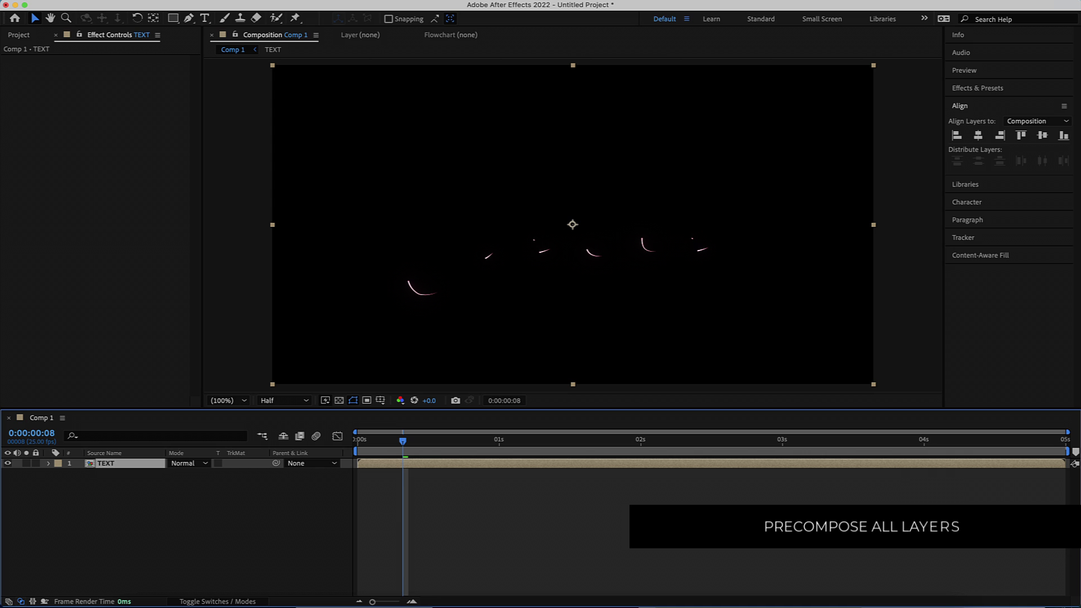
- Create a black 1920 x 1080 solid named BG beneath the TEXT layer and duplicate it
{"action": "right_click", "coordinate": [142, 527]}
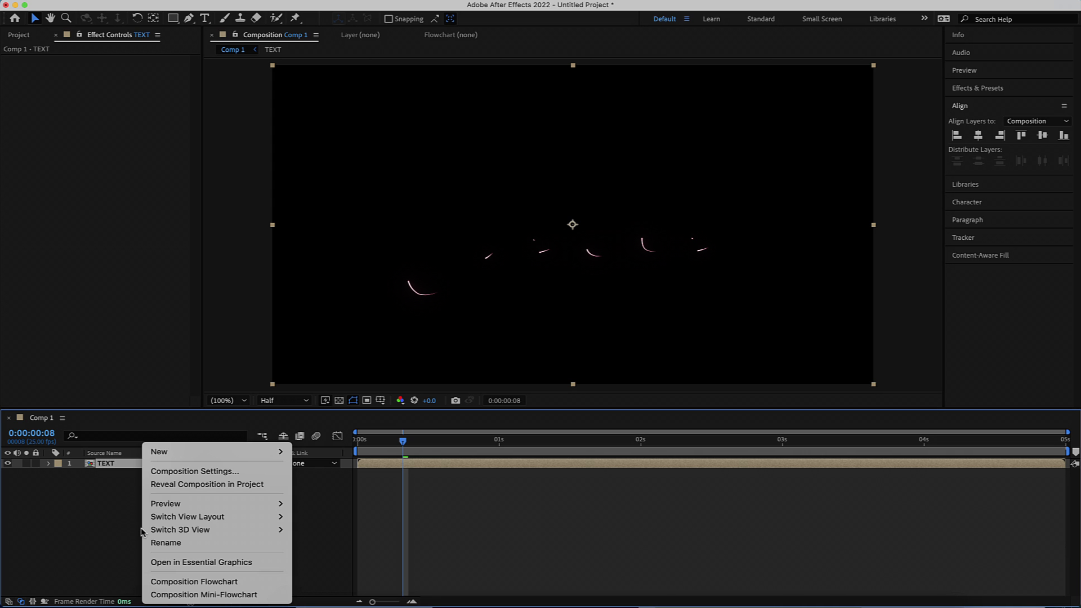
{"action": "mouse_move", "coordinate": [189, 451]}
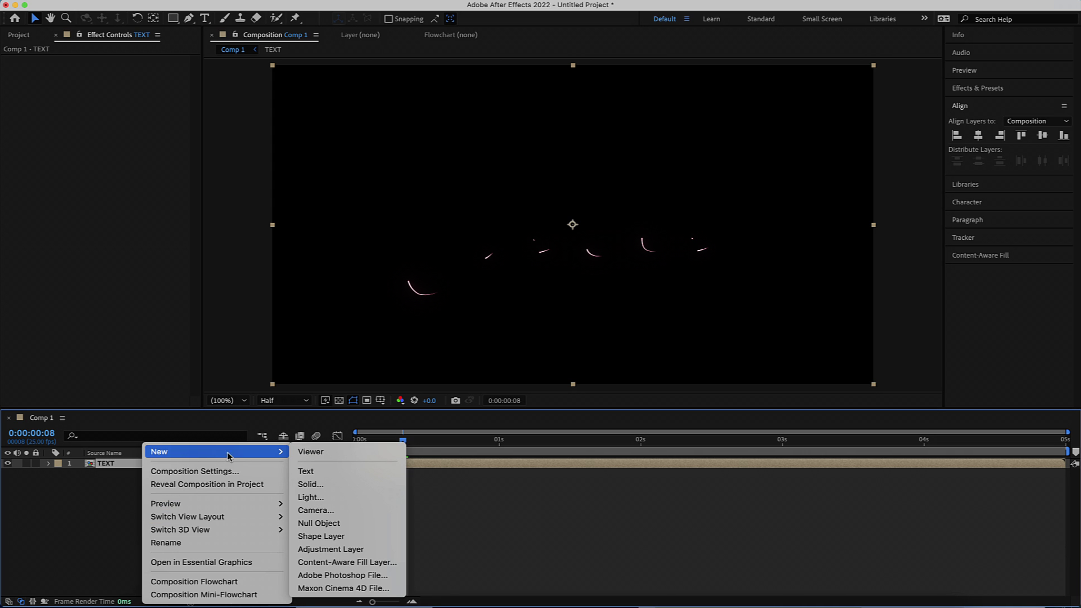
{"action": "left_click", "coordinate": [316, 488]}
{"action": "type", "text": "BG"}
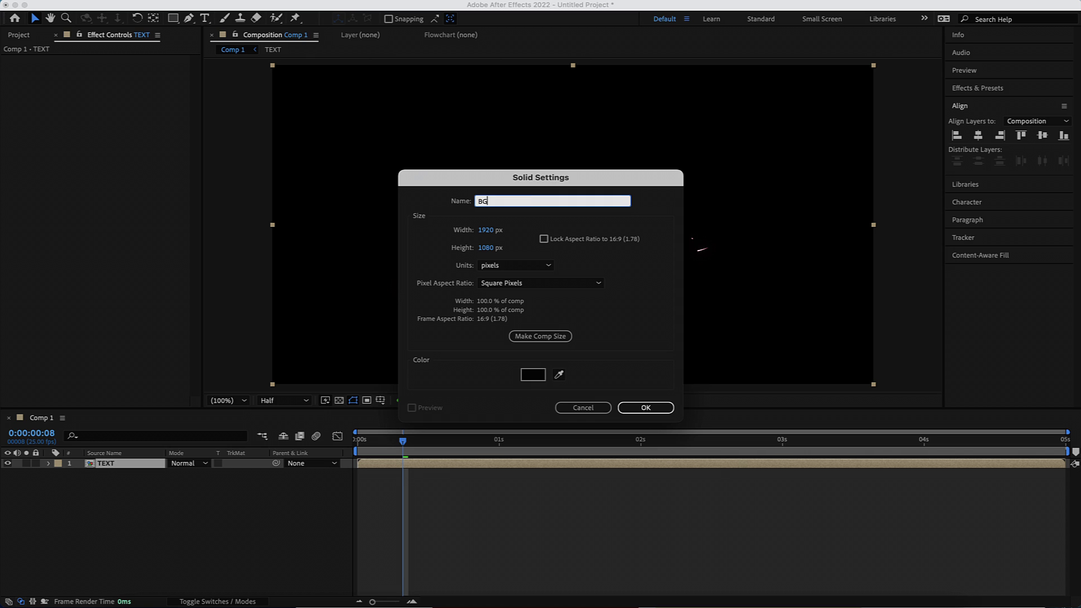
{"action": "key", "text": "Return"}
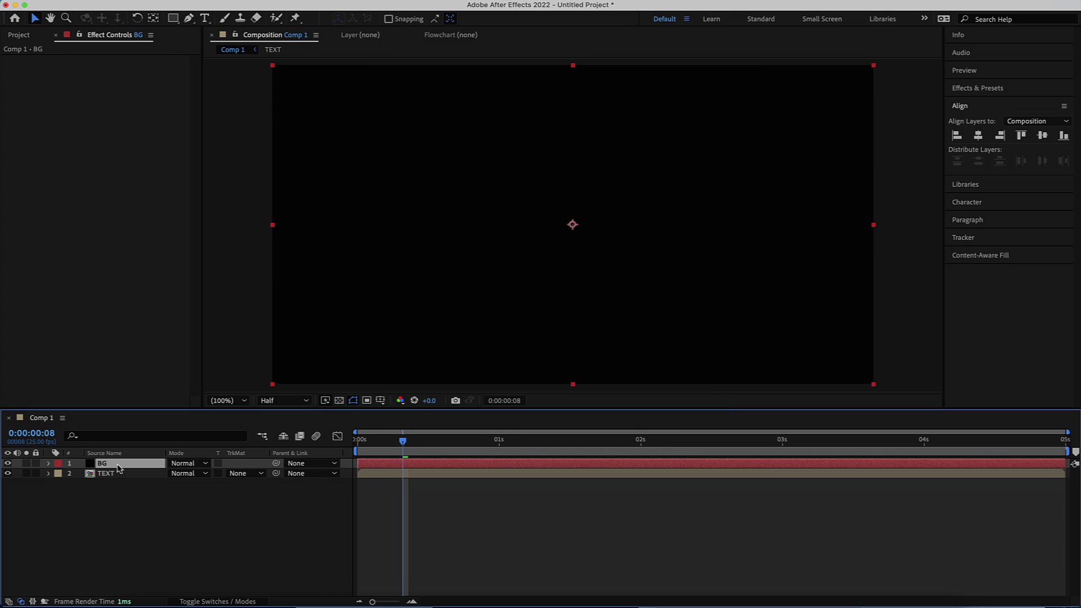
{"action": "left_click_drag", "start_coordinate": [117, 465], "coordinate": [121, 480]}
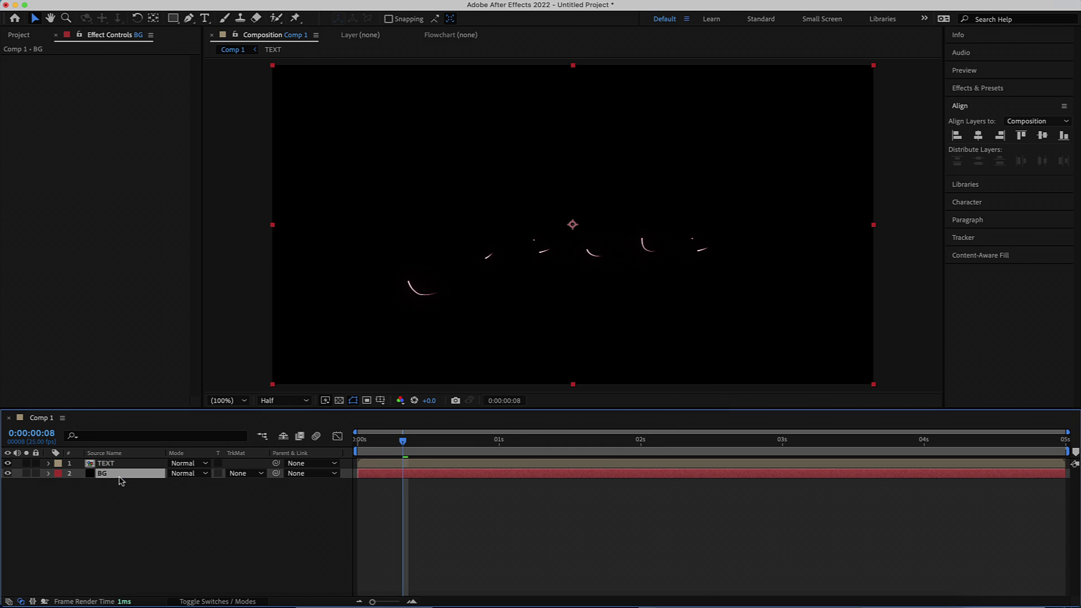
{"action": "key", "text": "super+d"}
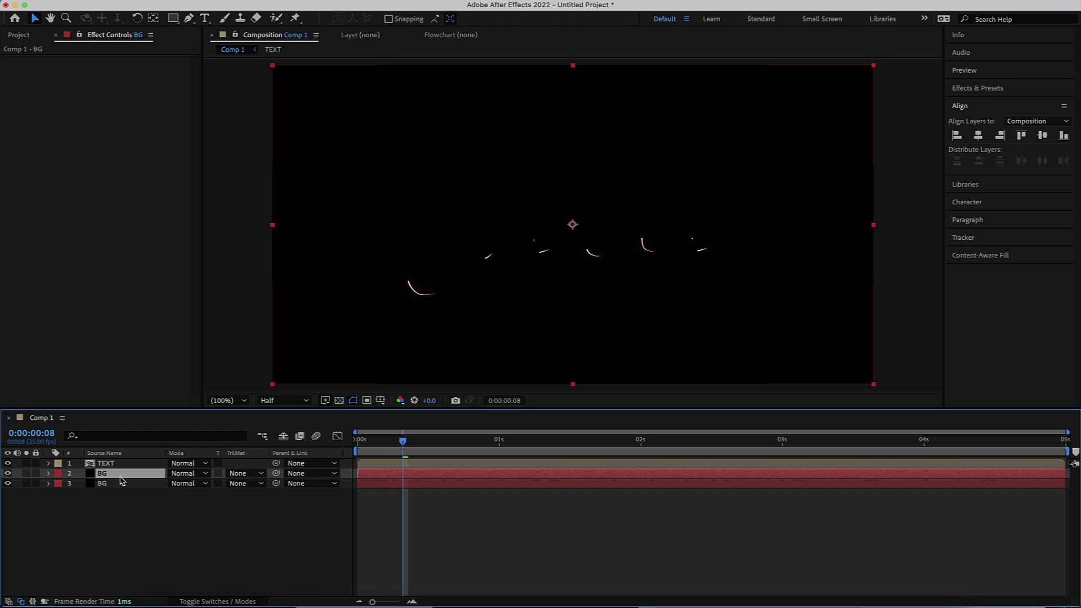
- Rename the upper BG solid layer to FRACTAL
{"action": "key", "text": "Return"}
{"action": "type", "text": "FRA"}
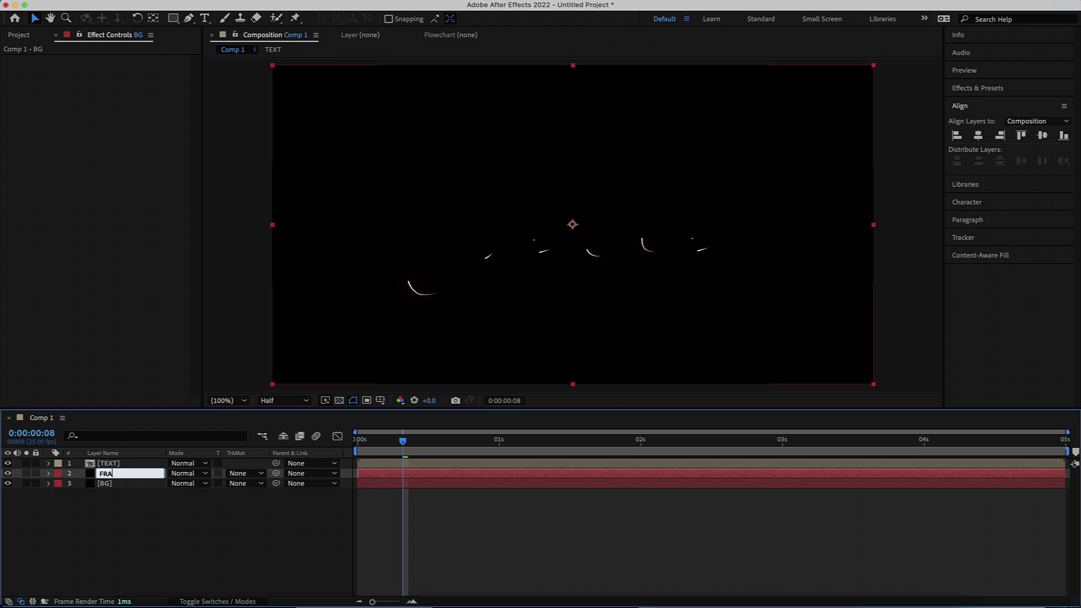
{"action": "type", "text": "CTAL"}
{"action": "key", "text": "Return"}
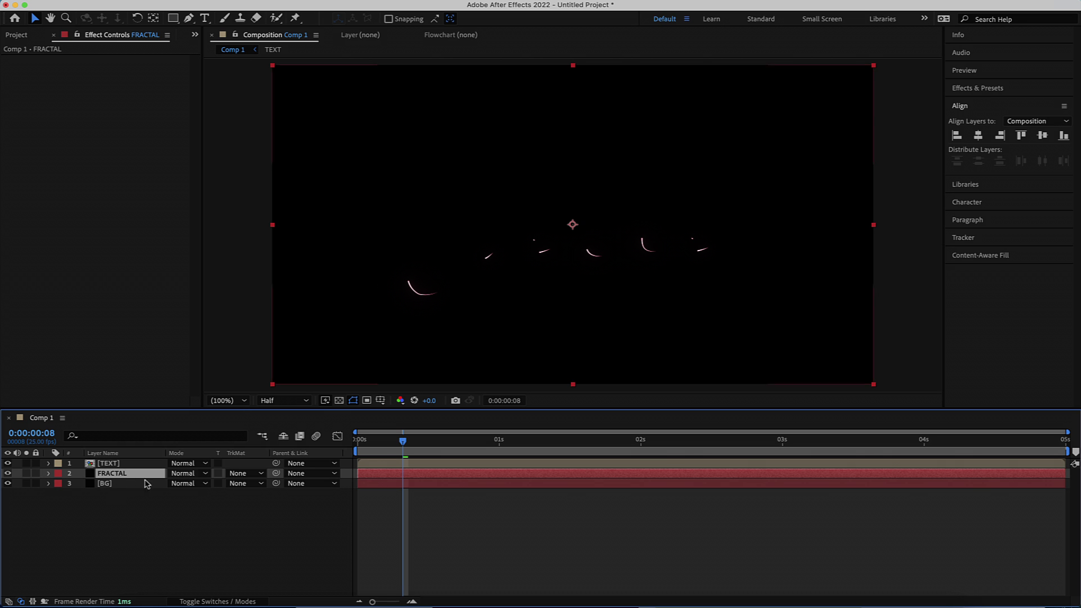
- Apply the Fractal Noise effect to the FRACTAL layer and set its Contrast to 80
{"action": "key", "text": "ctrl+space"}
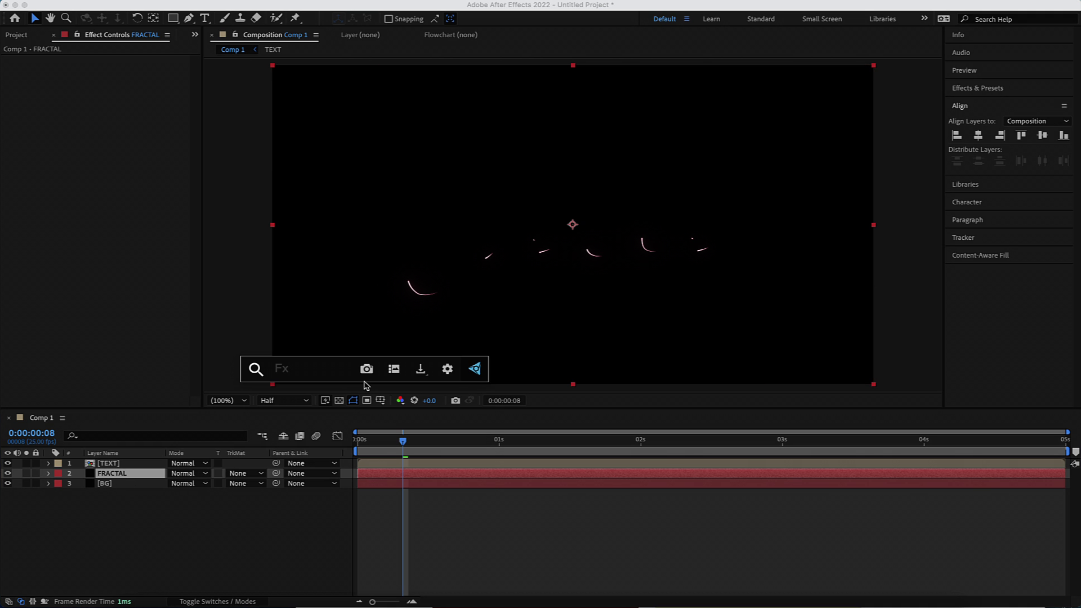
{"action": "type", "text": "fra"}
{"action": "key", "text": "Return"}
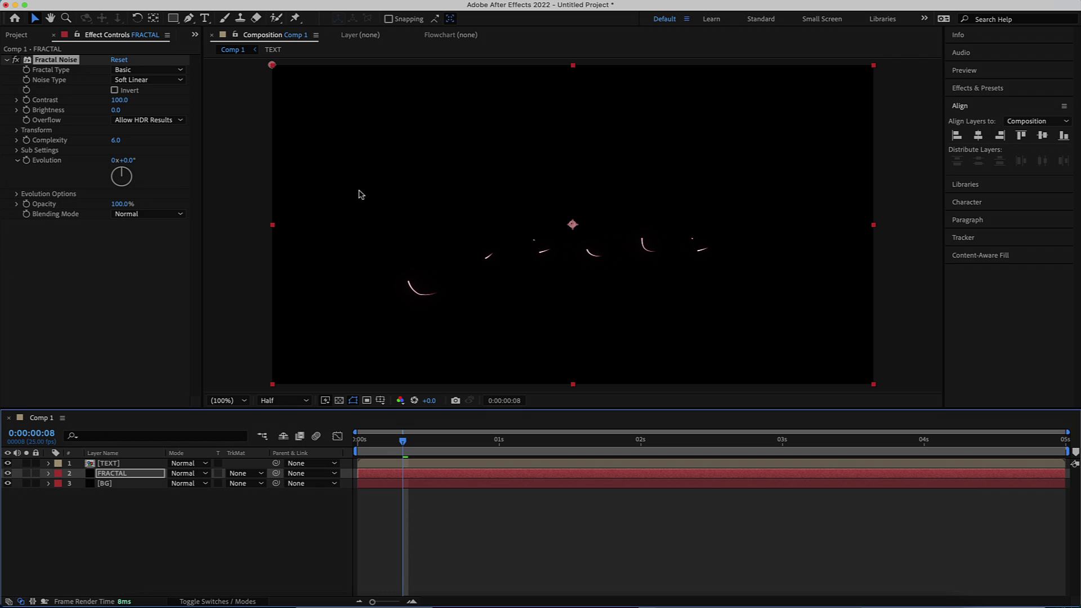
{"action": "left_click", "coordinate": [119, 101]}
{"action": "key", "text": "Return"}
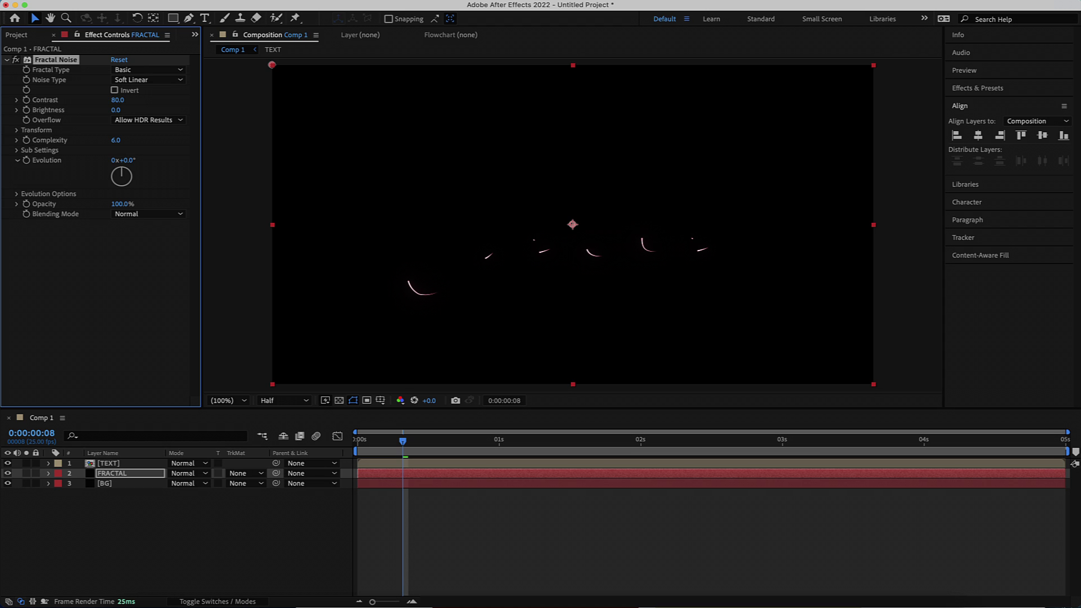
- Turn off Uniform Scaling in the Fractal Noise transform and set Scale Width to 400 and Scale Height to 250
{"action": "left_click", "coordinate": [17, 130]}
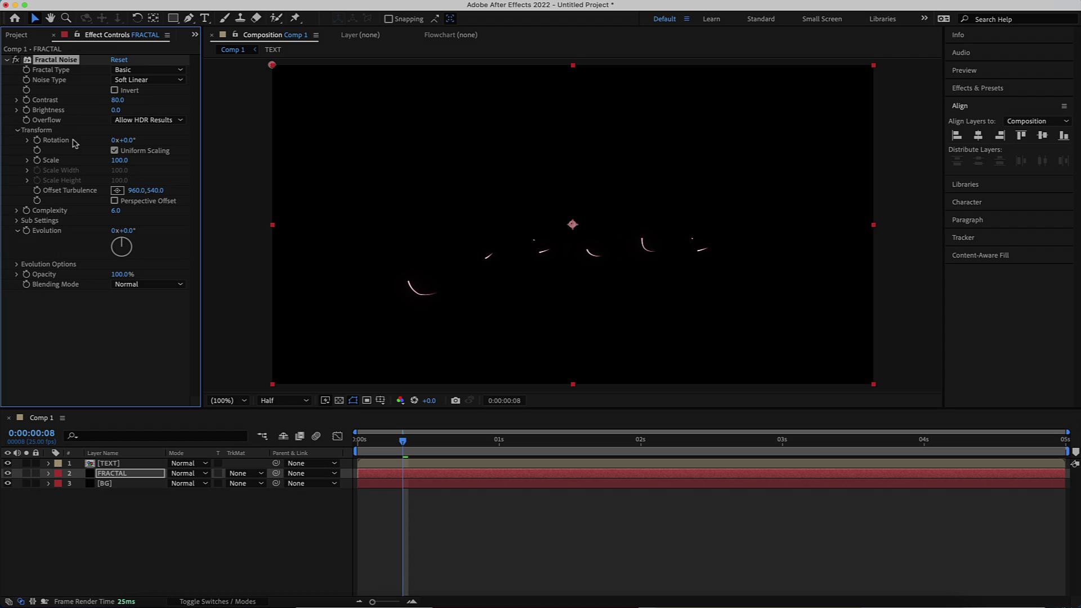
{"action": "left_click", "coordinate": [114, 152]}
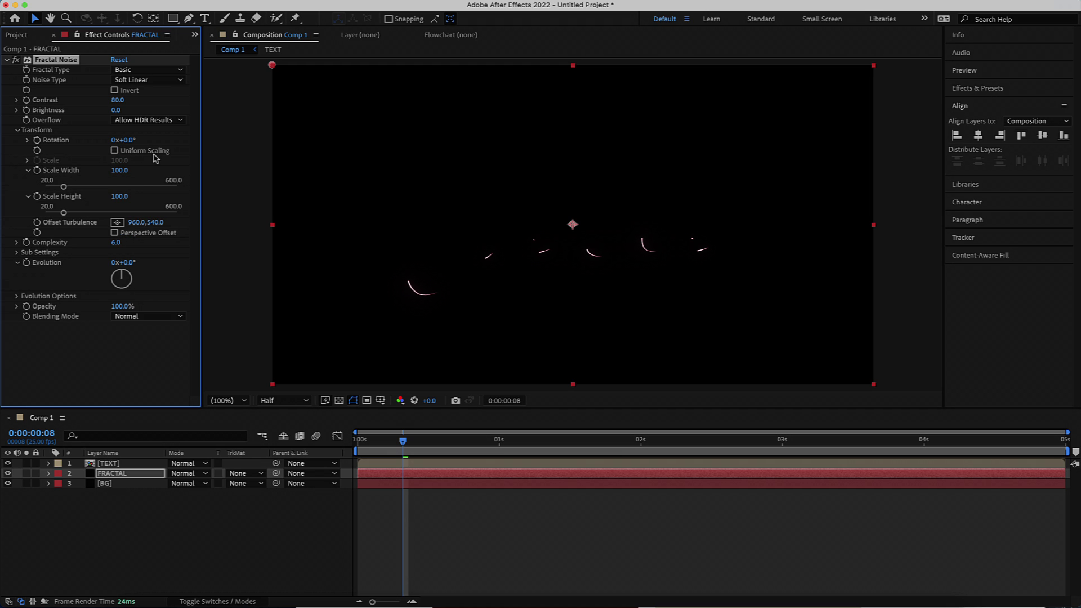
{"action": "left_click", "coordinate": [120, 171]}
{"action": "type", "text": "400"}
{"action": "key", "text": "Return"}
{"action": "left_click", "coordinate": [120, 197]}
{"action": "type", "text": "250"}
{"action": "key", "text": "Return"}
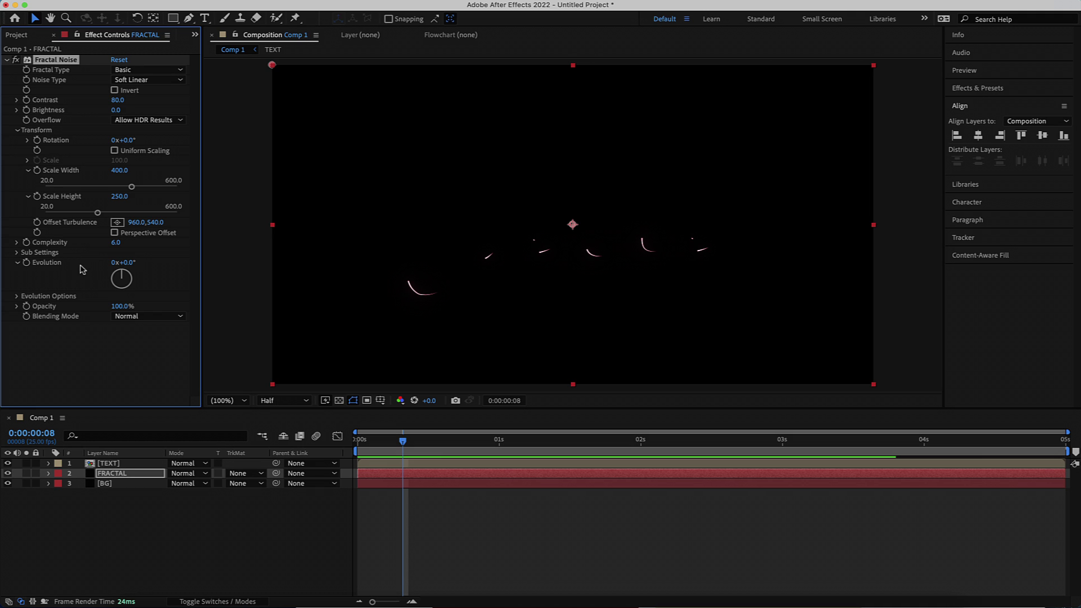
- Add the expression time*150 to the Evolution property of Fractal Noise
{"action": "left_click", "coordinate": [27, 263], "text": "alt"}
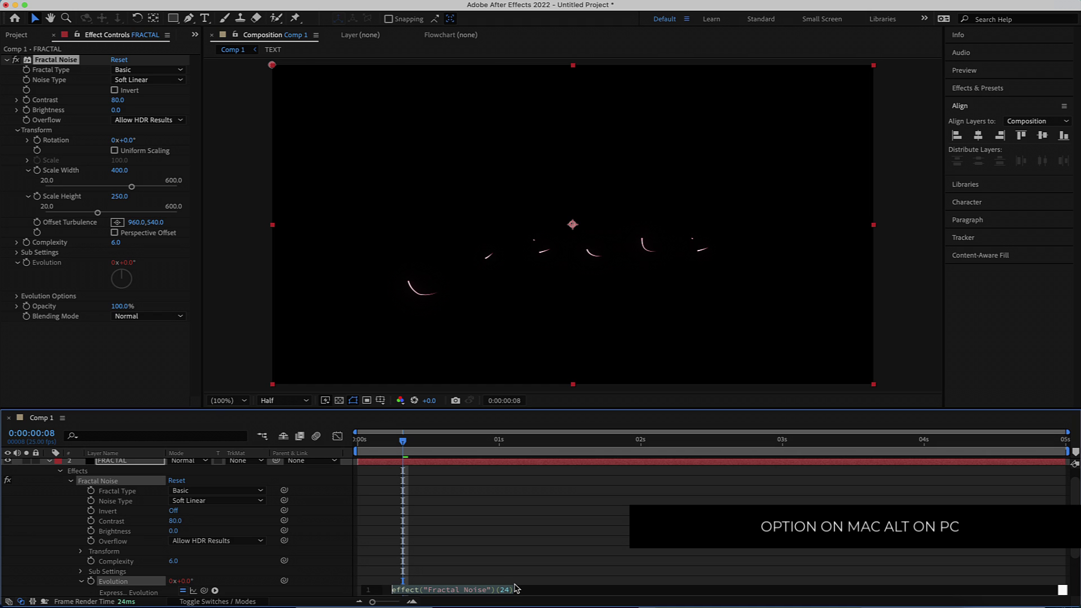
{"action": "type", "text": "time"}
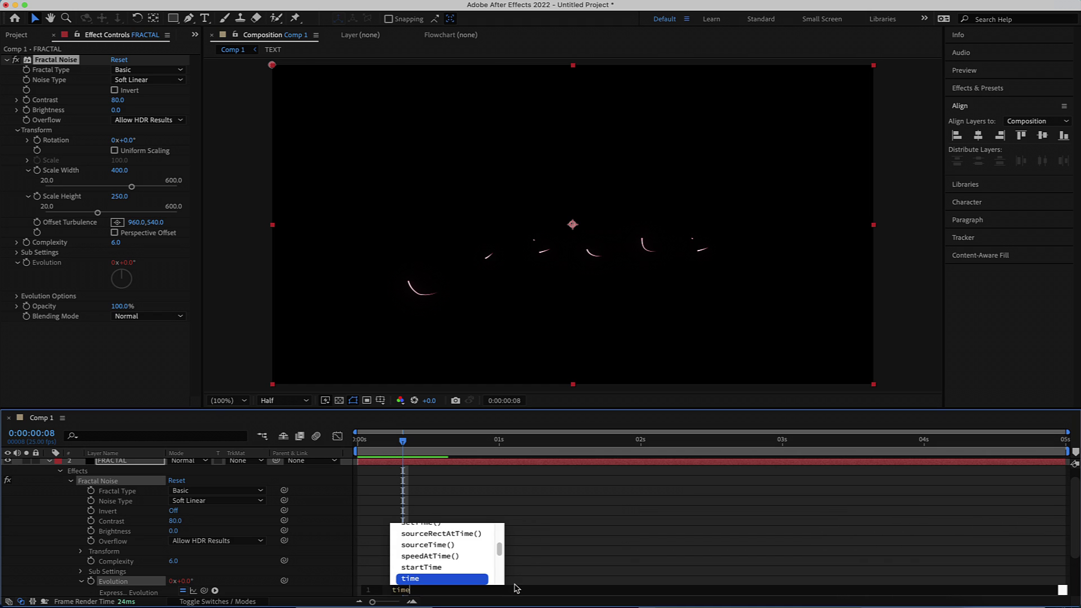
{"action": "type", "text": "*150"}
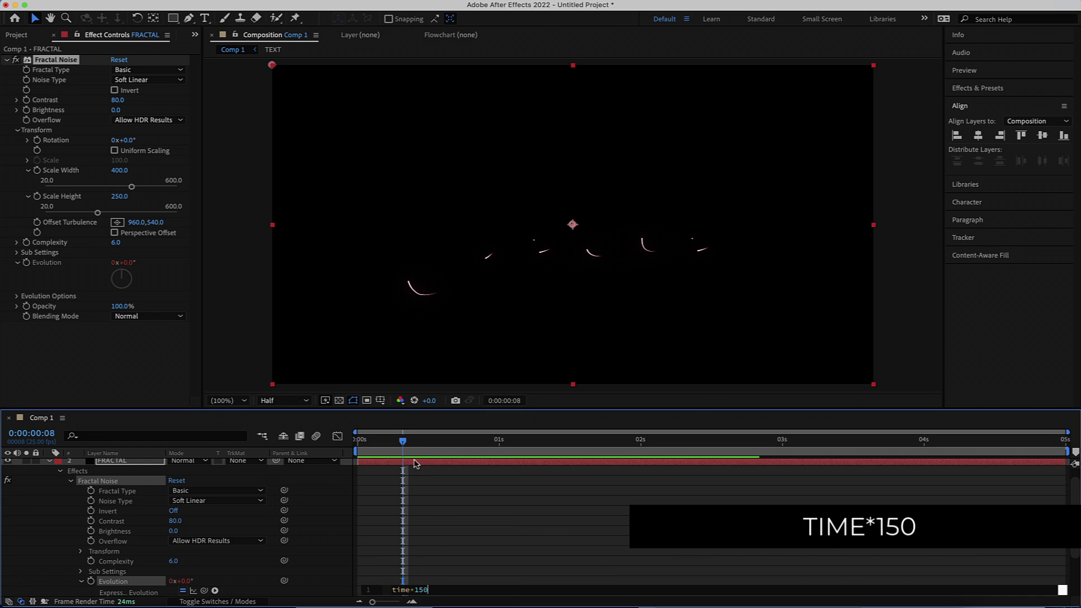
- Hide the TEXT layer and preview the evolving fractal noise from 0:00:00:00
{"action": "left_click_drag", "start_coordinate": [403, 442], "coordinate": [369, 442]}
{"action": "scroll", "coordinate": [311, 485], "scroll_direction": "up", "scroll_amount": 1}
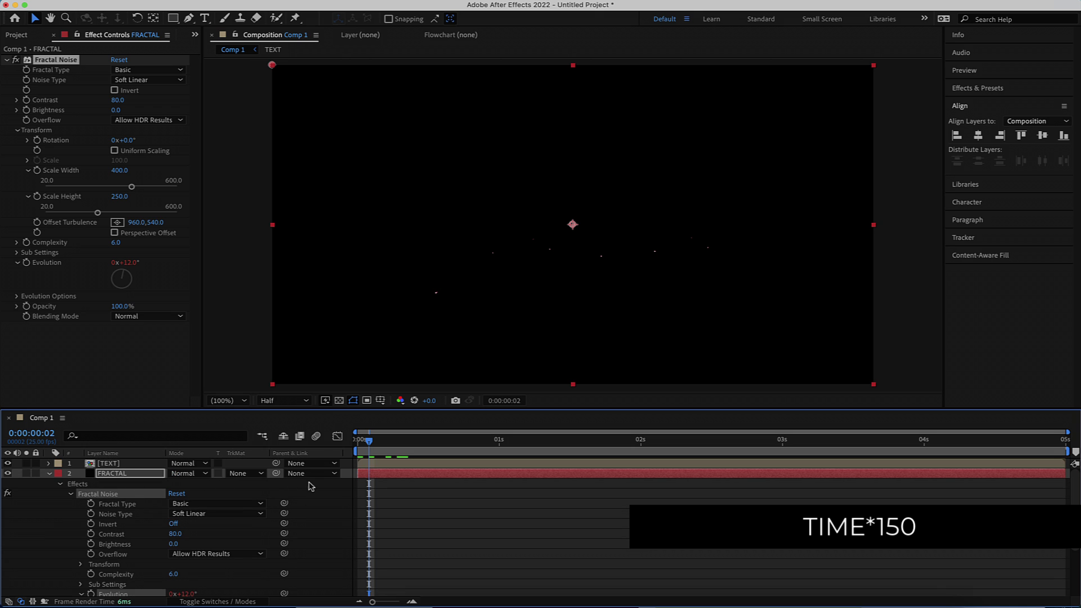
{"action": "left_click", "coordinate": [7, 463]}
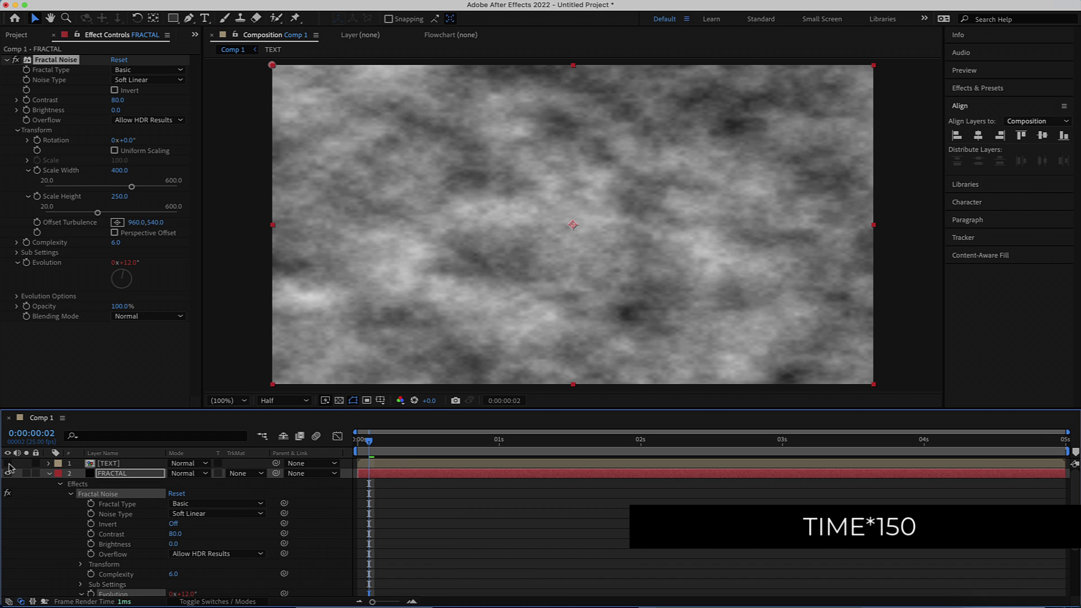
{"action": "mouse_move", "coordinate": [369, 442]}
{"action": "left_mouse_down"}
{"action": "mouse_move", "coordinate": [741, 426]}
{"action": "mouse_move", "coordinate": [357, 439]}
{"action": "left_mouse_up"}
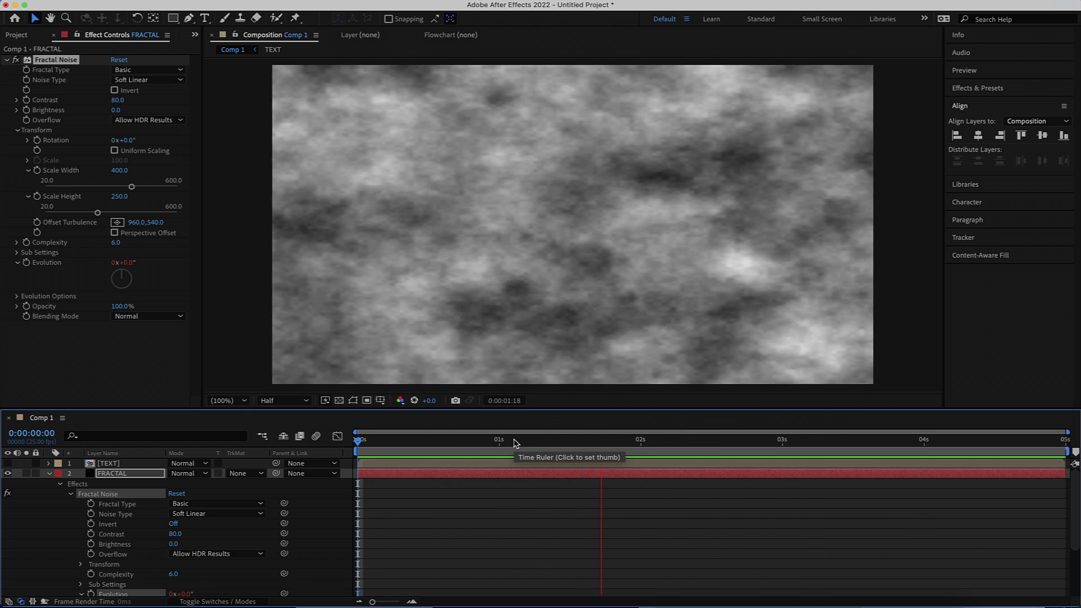
{"action": "key", "text": "space"}
{"action": "left_click_drag", "start_coordinate": [680, 442], "coordinate": [372, 449]}
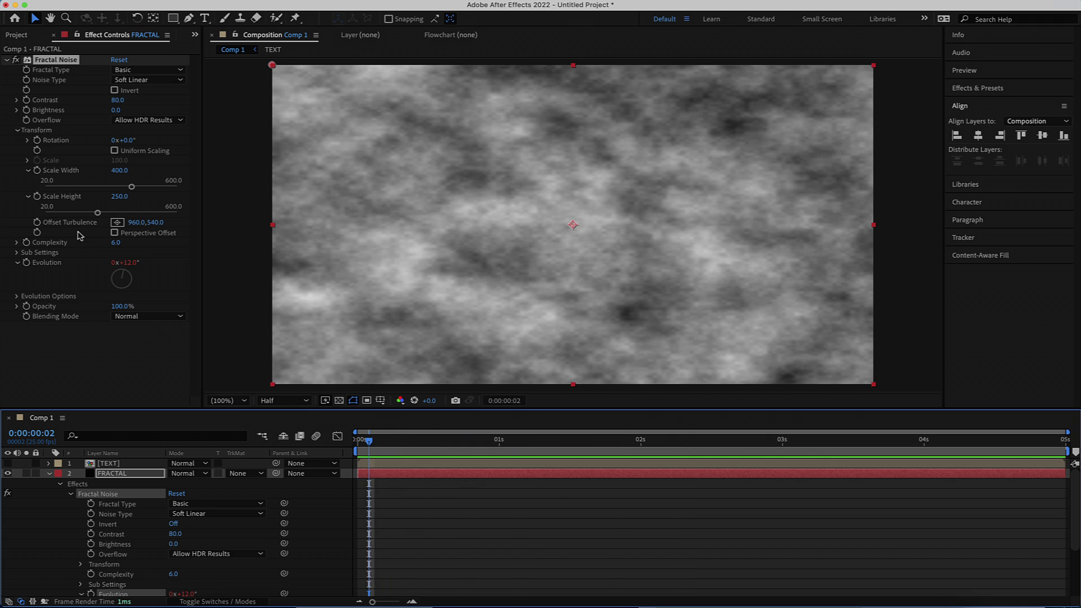
- Add the expression [value[0]+time*100,value[1]] to the Offset Turbulence property of Fractal Noise
{"action": "left_click", "coordinate": [37, 223], "text": "alt"}
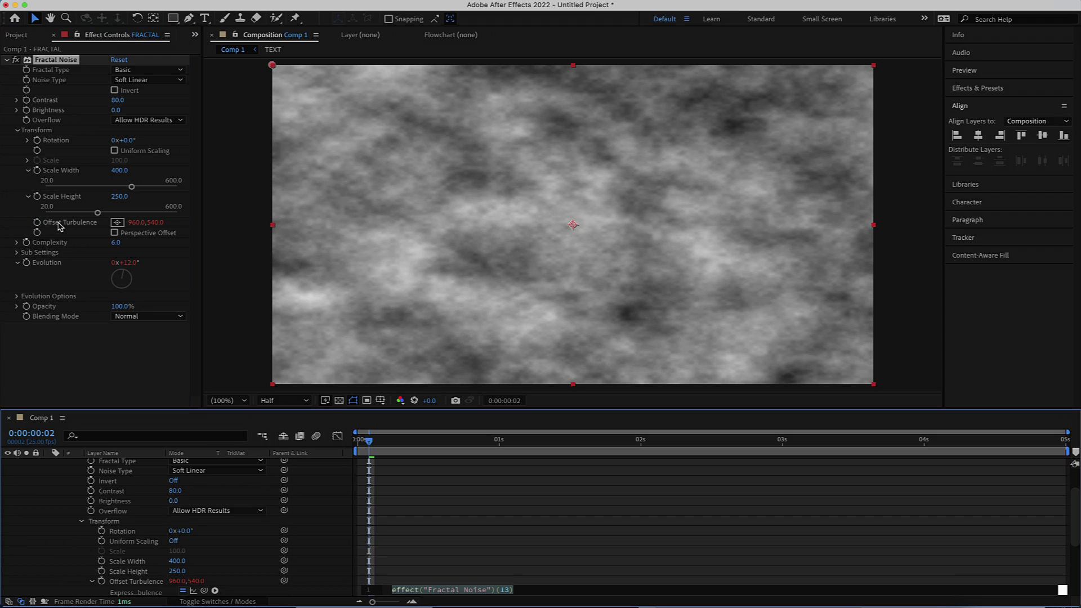
{"action": "key", "text": "BackSpace"}
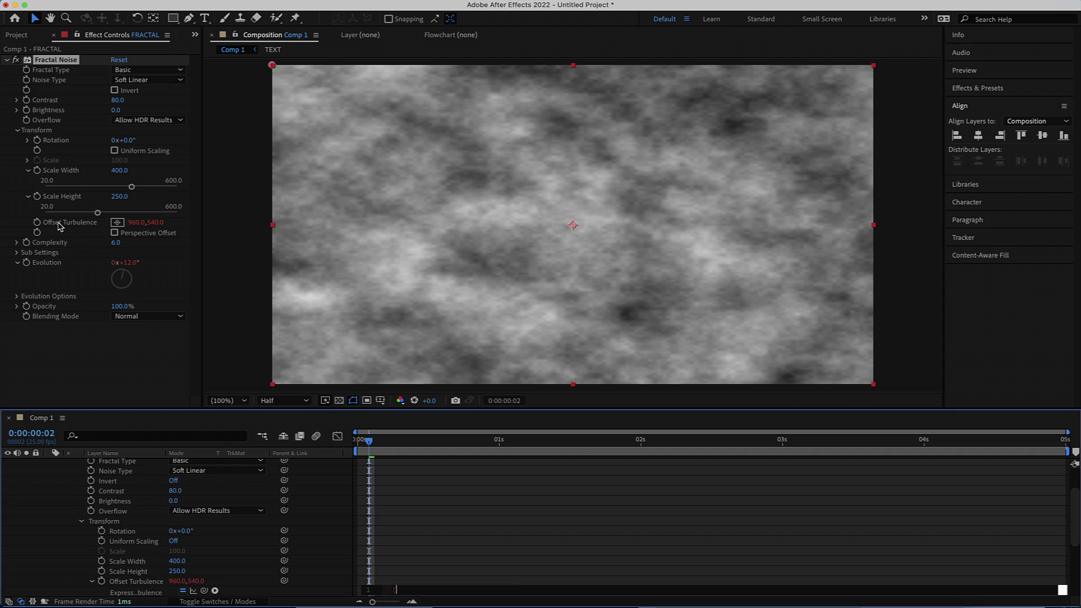
{"action": "type", "text": "[val"}
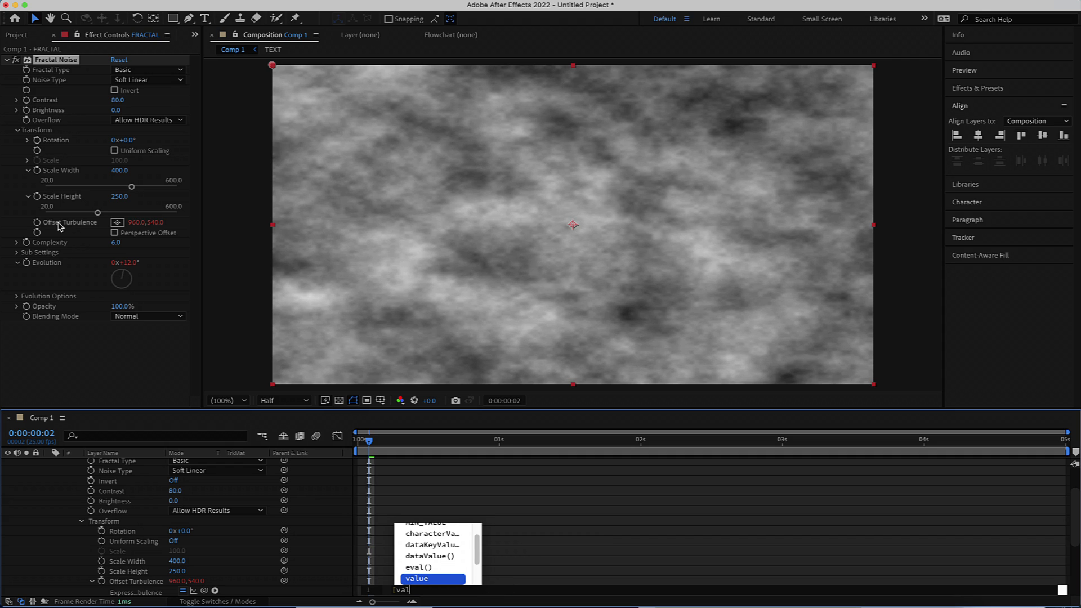
{"action": "key", "text": "Return"}
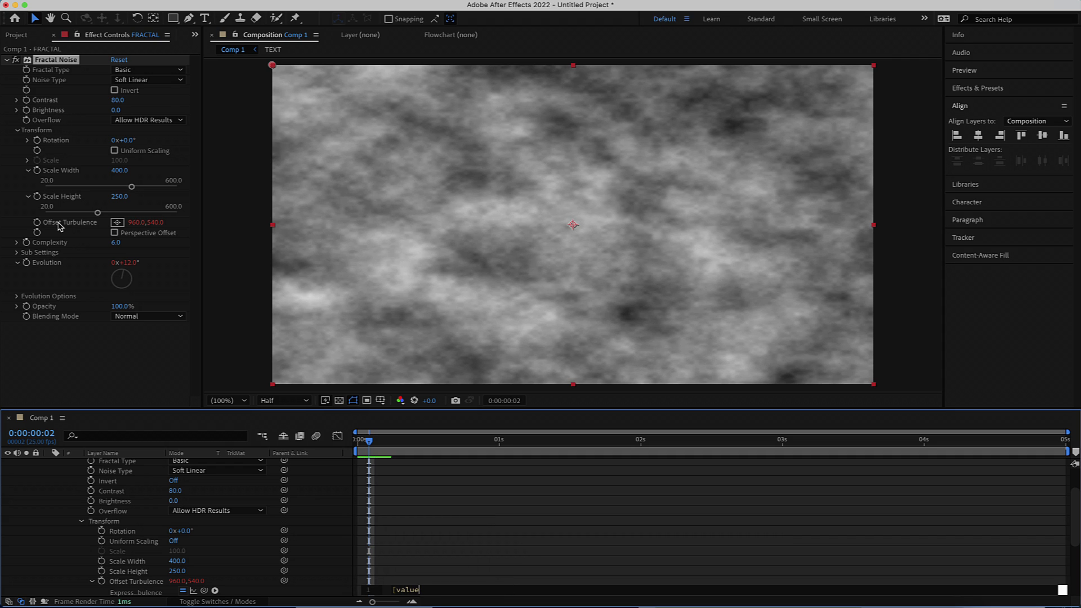
{"action": "type", "text": "[0"}
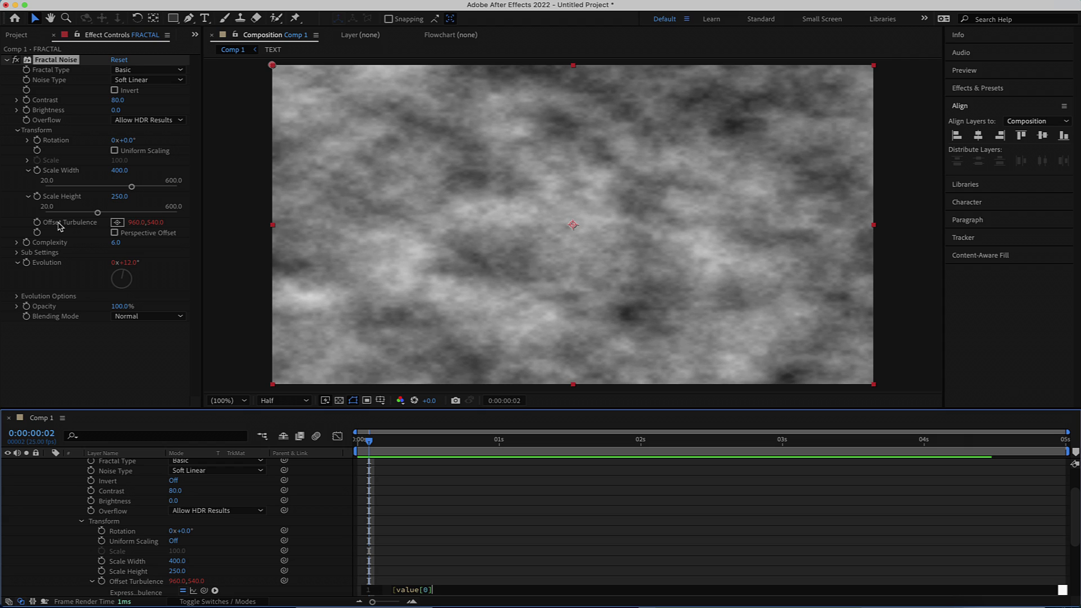
{"action": "type", "text": "+tim"}
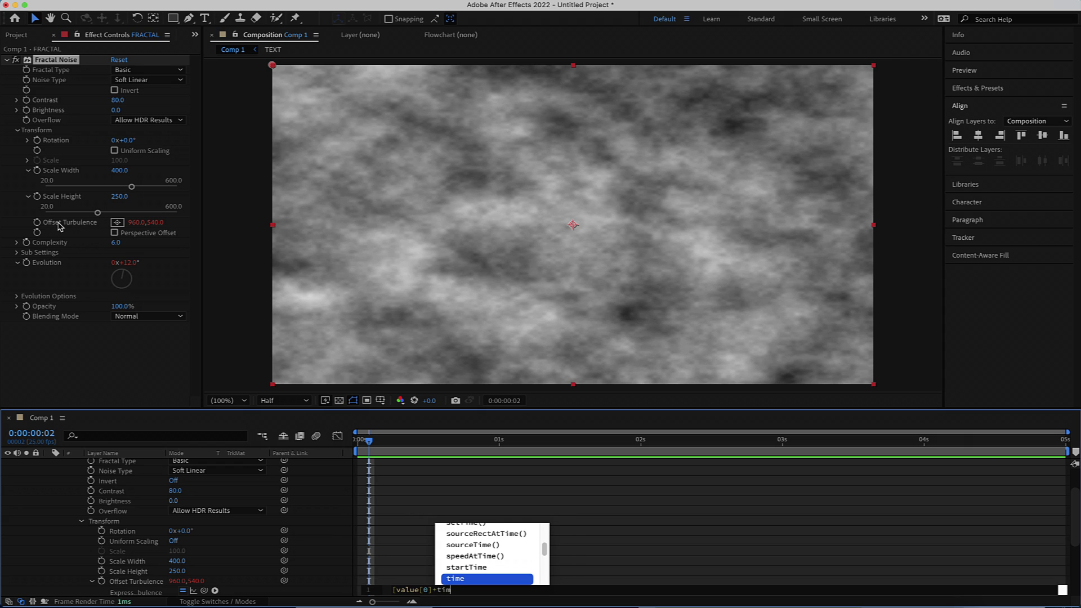
{"action": "type", "text": "e+"}
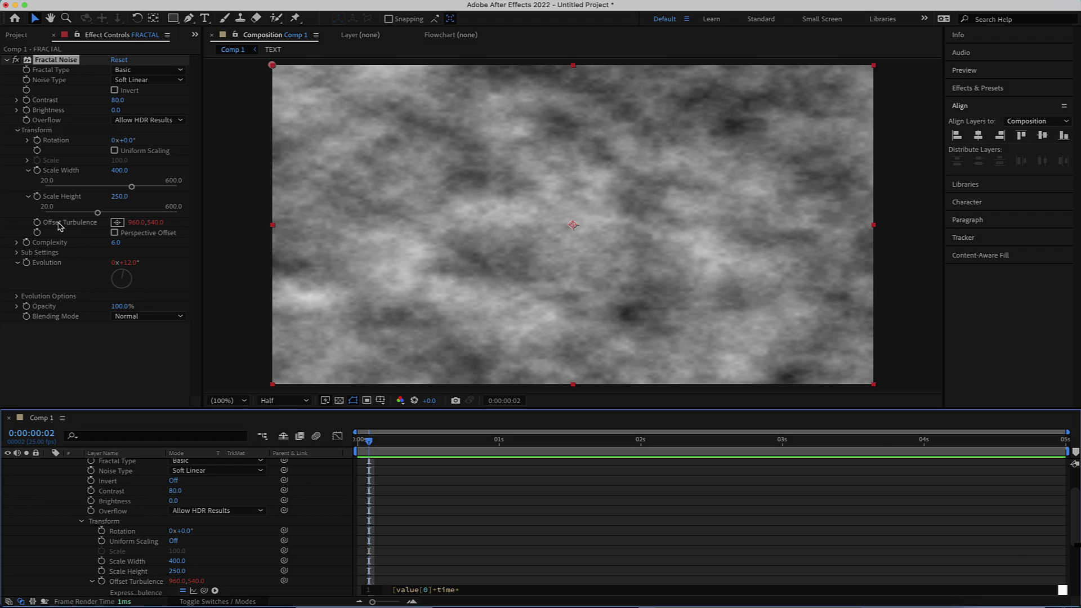
{"action": "type", "text": "100,"}
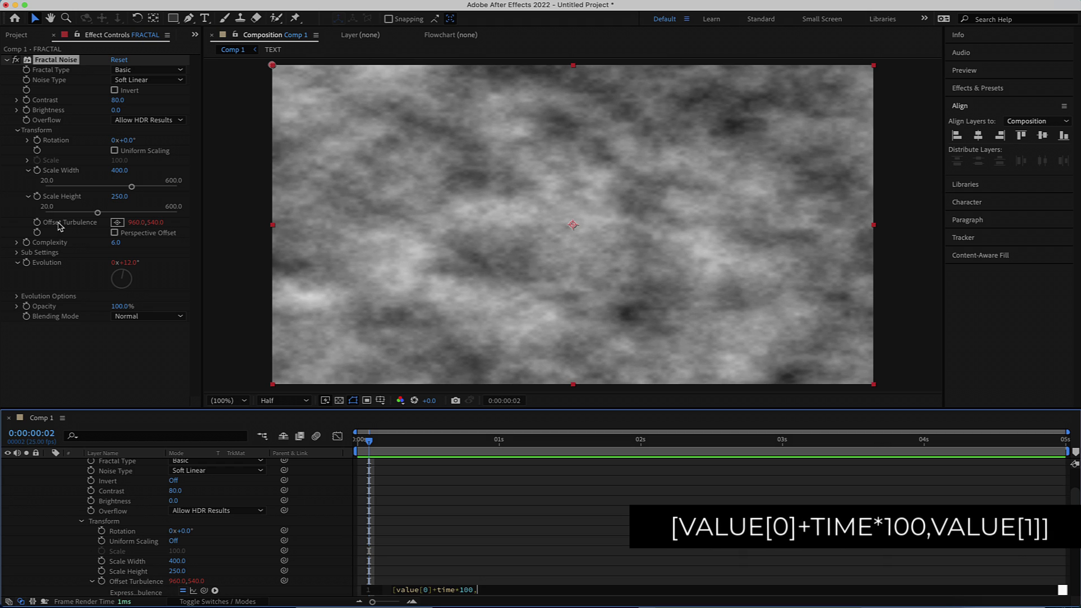
{"action": "type", "text": "val"}
{"action": "key", "text": "Return"}
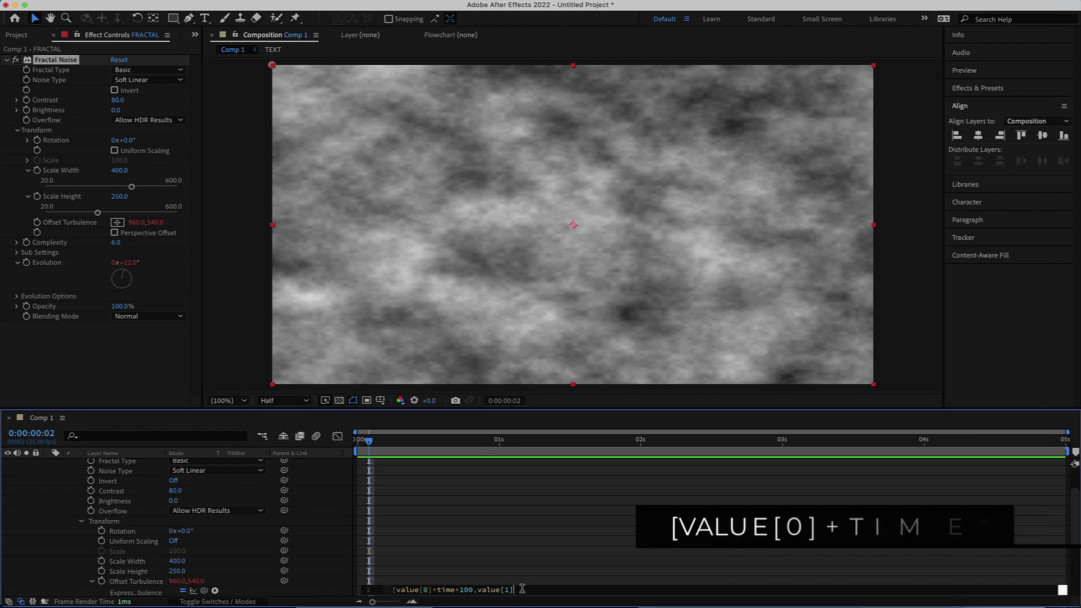
{"action": "type", "text": "]"}
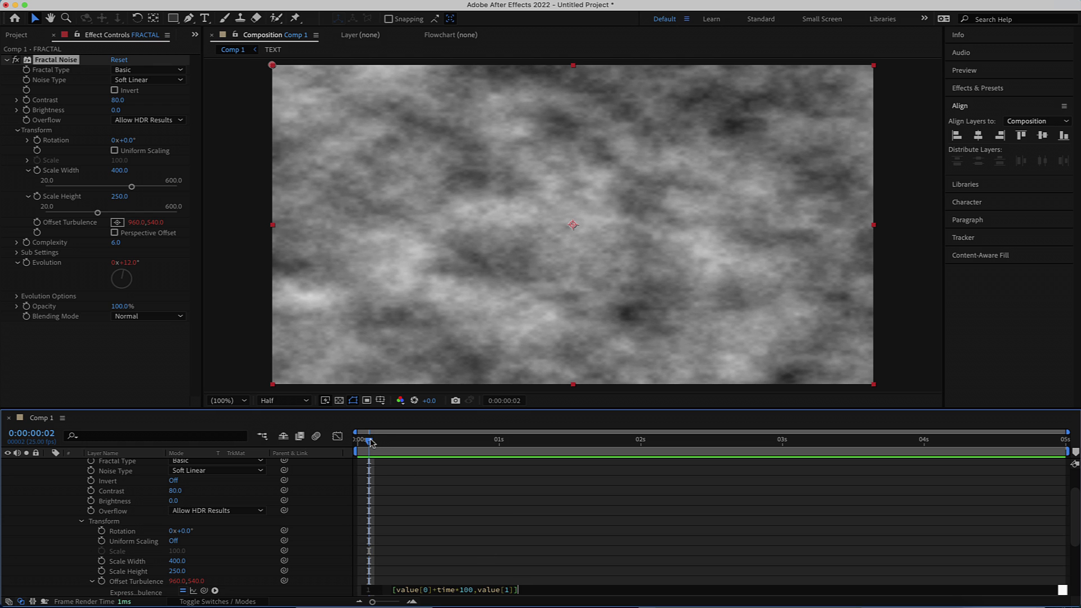
- Preview the drifting fractal noise animation from 0:00:00:00
{"action": "mouse_move", "coordinate": [369, 441]}
{"action": "left_mouse_down"}
{"action": "mouse_move", "coordinate": [393, 441]}
{"action": "mouse_move", "coordinate": [354, 442]}
{"action": "mouse_move", "coordinate": [820, 439]}
{"action": "mouse_move", "coordinate": [965, 427]}
{"action": "mouse_move", "coordinate": [816, 442]}
{"action": "mouse_move", "coordinate": [356, 447]}
{"action": "left_mouse_up"}
{"action": "key", "text": "space"}
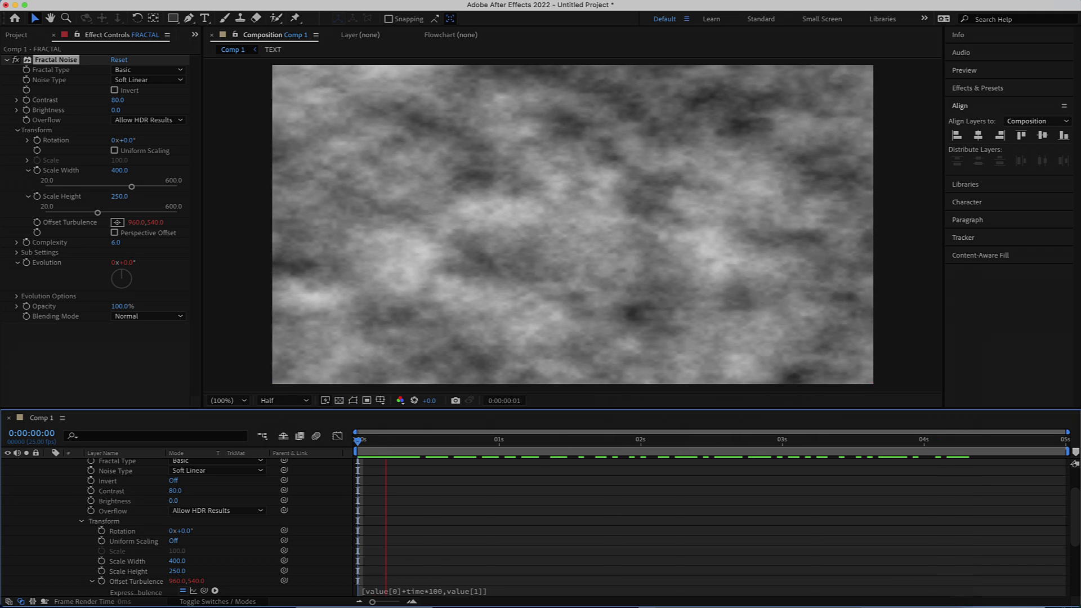
{"action": "key", "text": "space"}
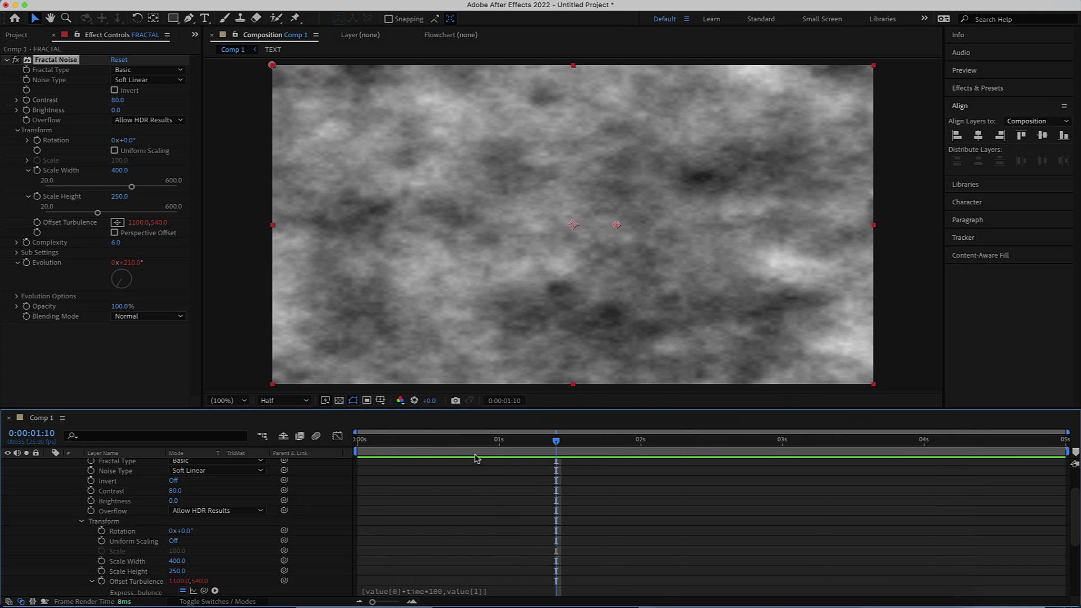
- Set the FRACTAL layer's Opacity to 5% and preview the dimmed noise
{"action": "scroll", "coordinate": [332, 492], "scroll_direction": "up", "scroll_amount": 3}
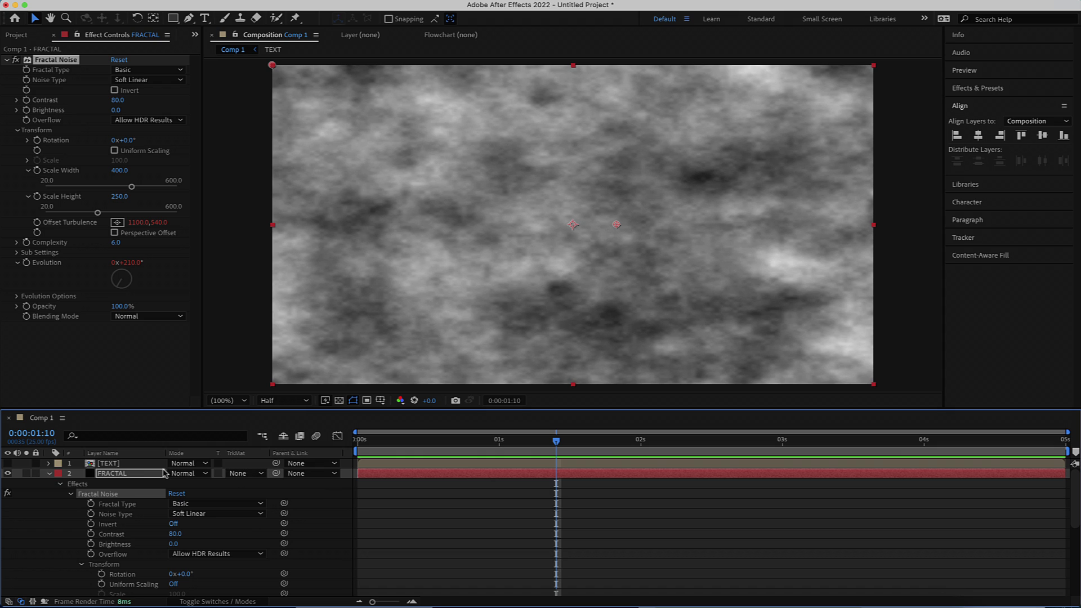
{"action": "left_click", "coordinate": [49, 475]}
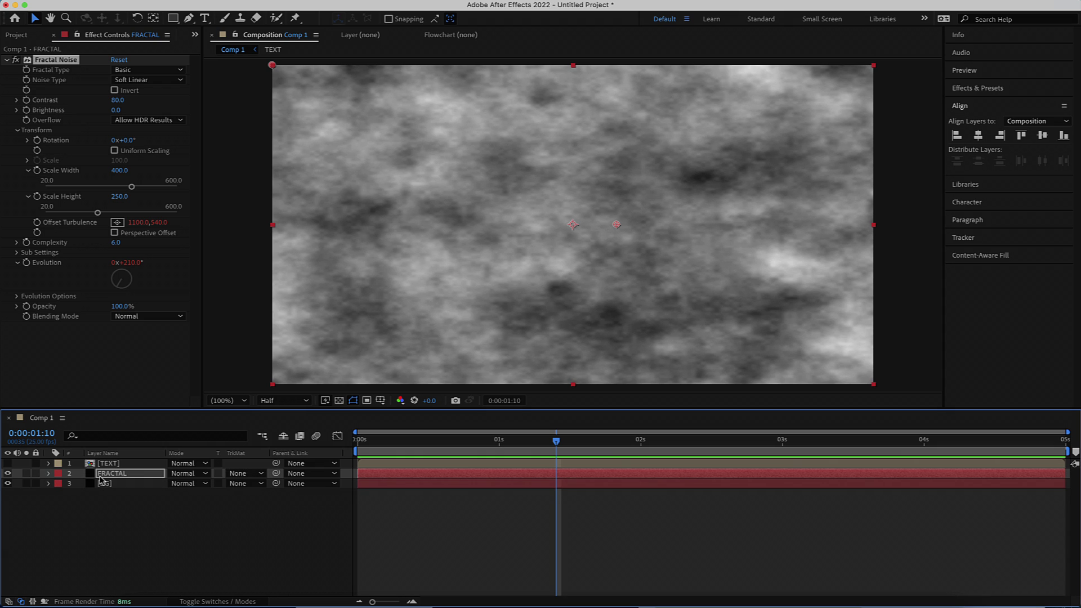
{"action": "key", "text": "t"}
{"action": "left_click", "coordinate": [177, 485]}
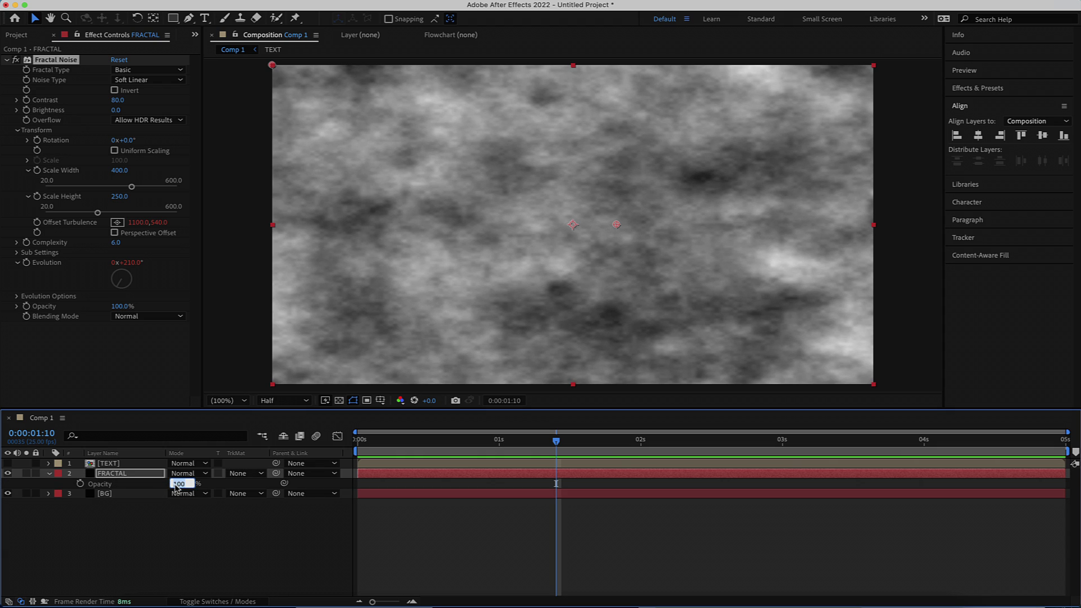
{"action": "type", "text": "5"}
{"action": "key", "text": "Return"}
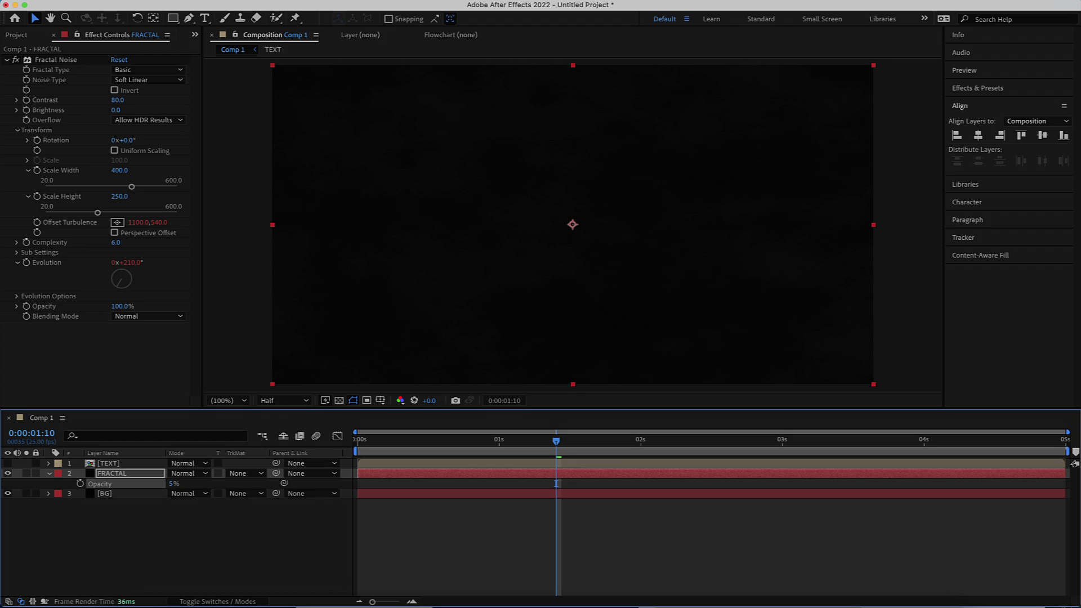
{"action": "key", "text": "space"}
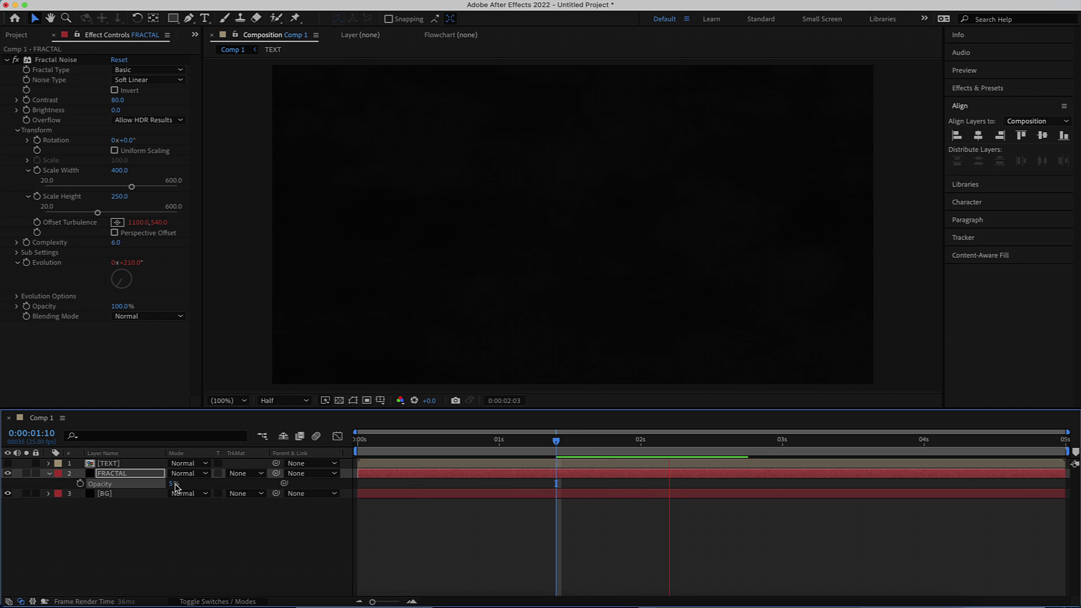
{"action": "key", "text": "space"}
{"action": "left_click", "coordinate": [145, 536]}
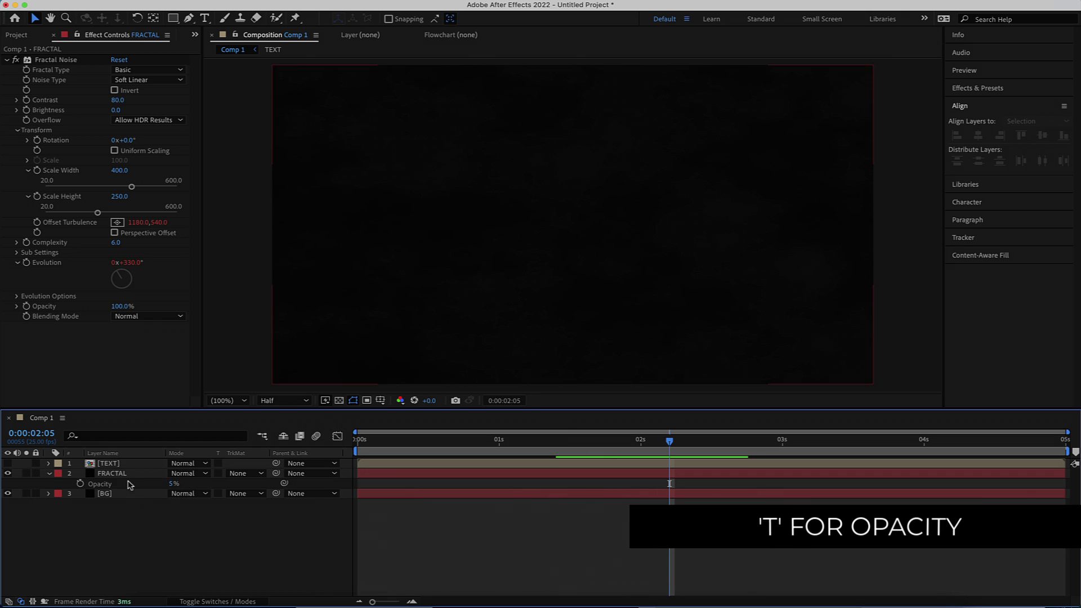
- Duplicate the FRACTAL layer and set the copy's blending mode to Screen
{"action": "left_click", "coordinate": [124, 476]}
{"action": "key", "text": "super+d"}
{"action": "left_click", "coordinate": [180, 475]}
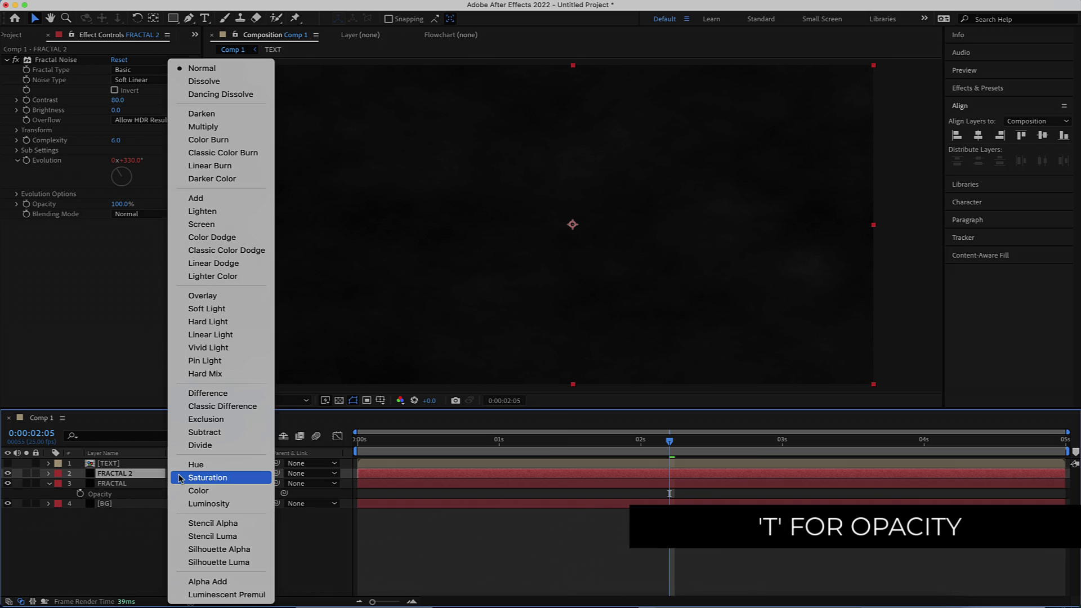
{"action": "left_click", "coordinate": [214, 225]}
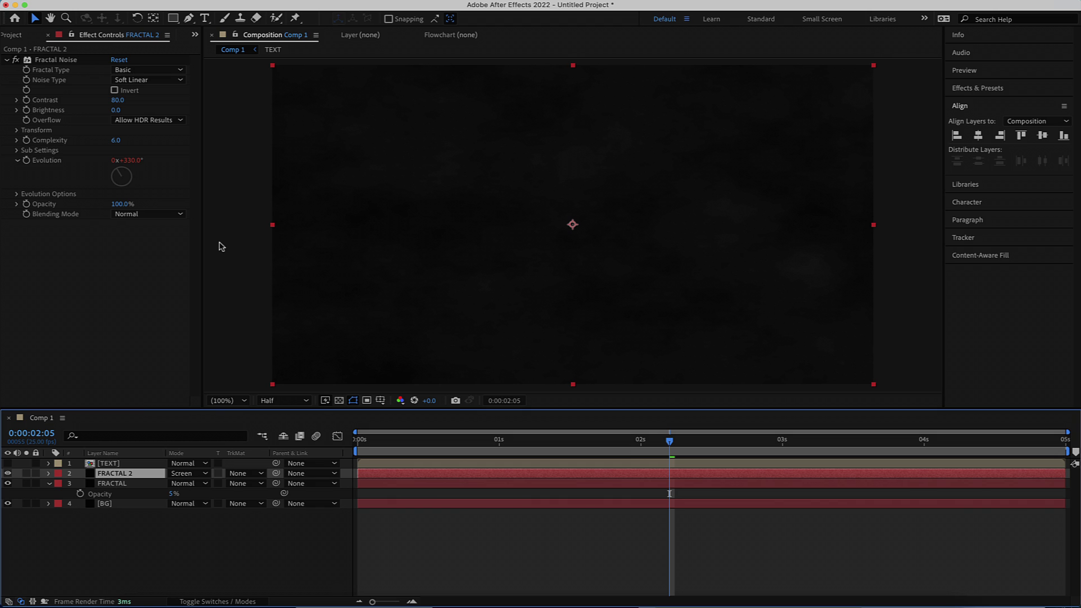
- On FRACTAL 2, change the Evolution expression to time*100 and the Offset Turbulence expression to [value[0]+time*50,value[1]]
{"action": "key", "text": "e"}
{"action": "key", "text": "e"}
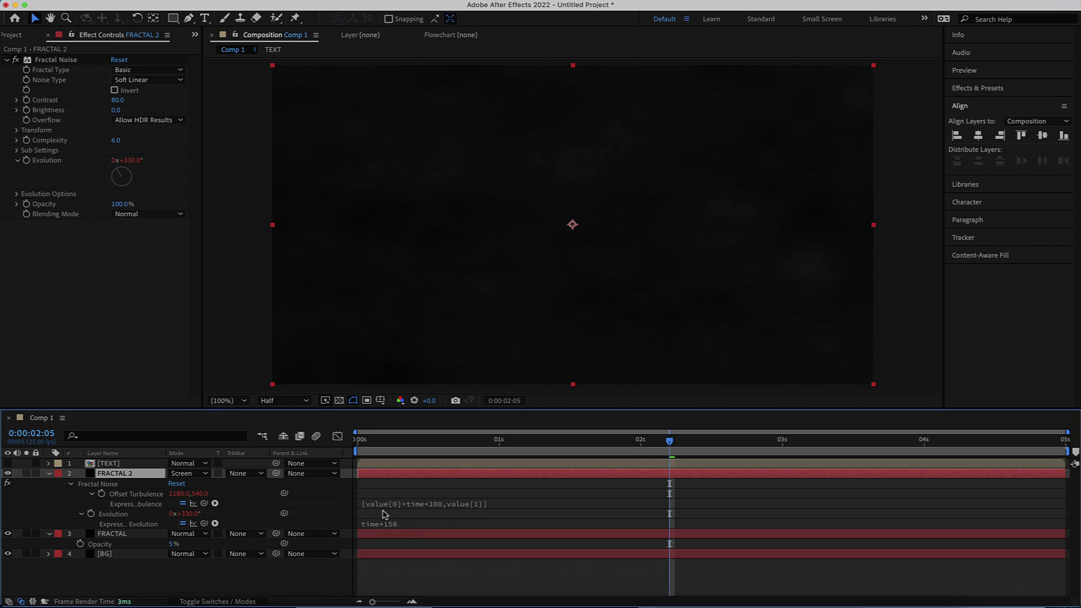
{"action": "left_click", "coordinate": [394, 525]}
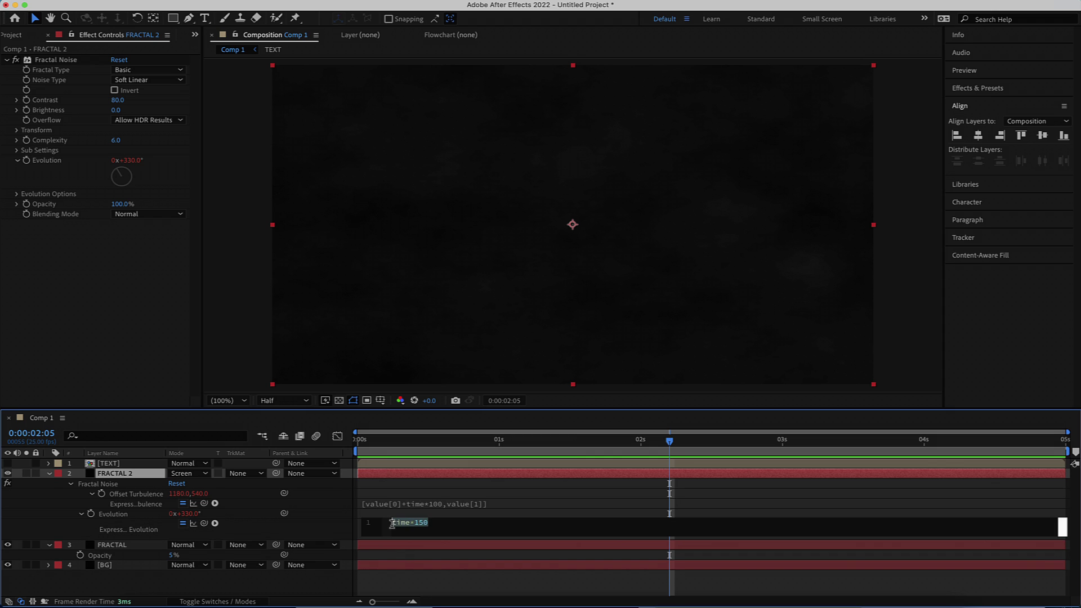
{"action": "left_click", "coordinate": [434, 524]}
{"action": "left_click", "coordinate": [441, 507]}
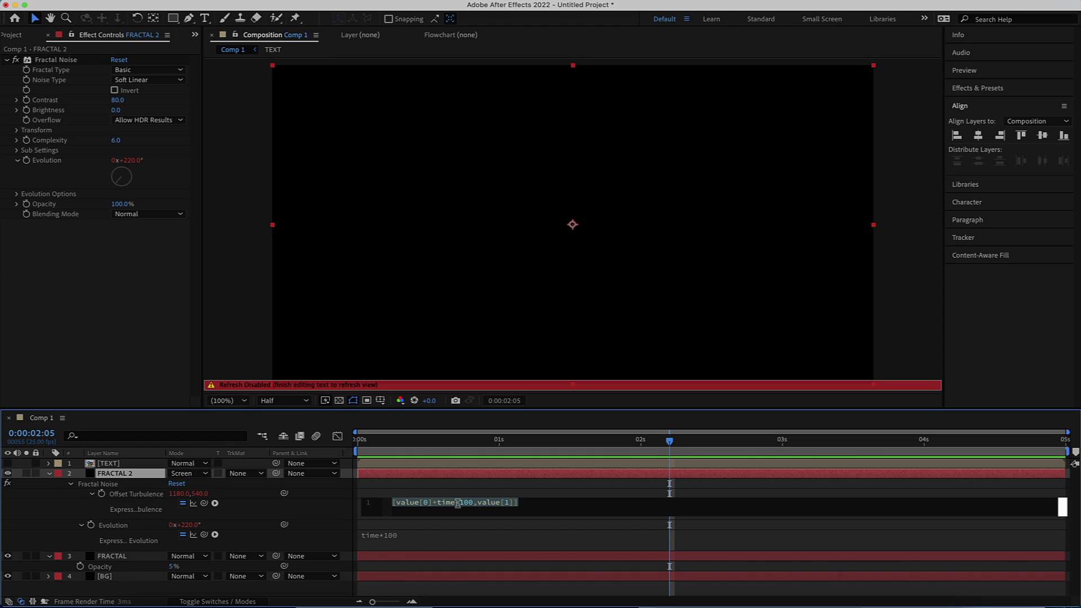
{"action": "double_click", "coordinate": [466, 503]}
{"action": "type", "text": "50"}
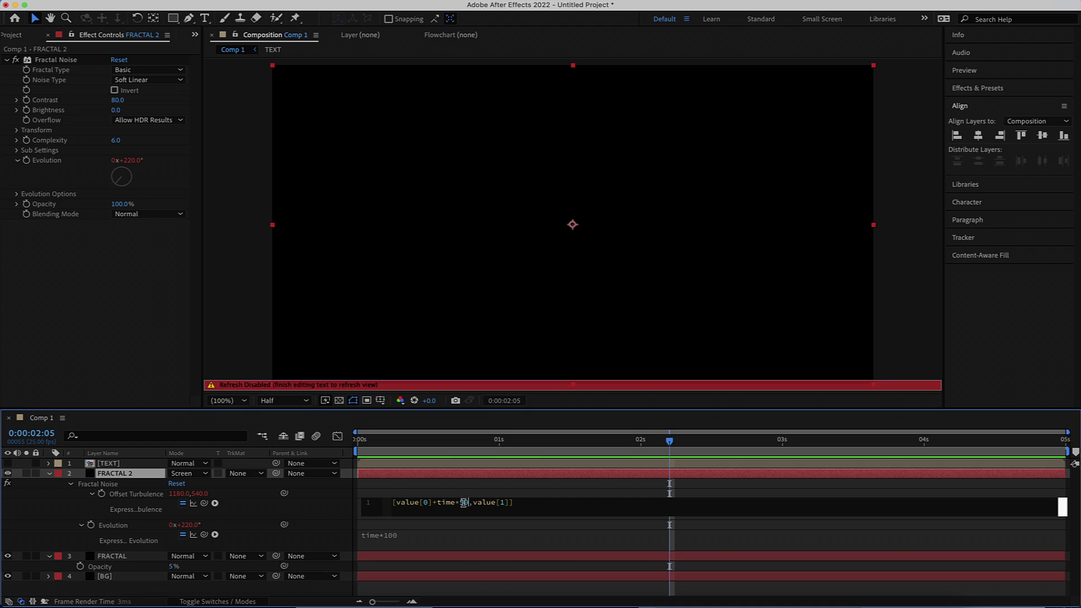
{"action": "left_click", "coordinate": [534, 526]}
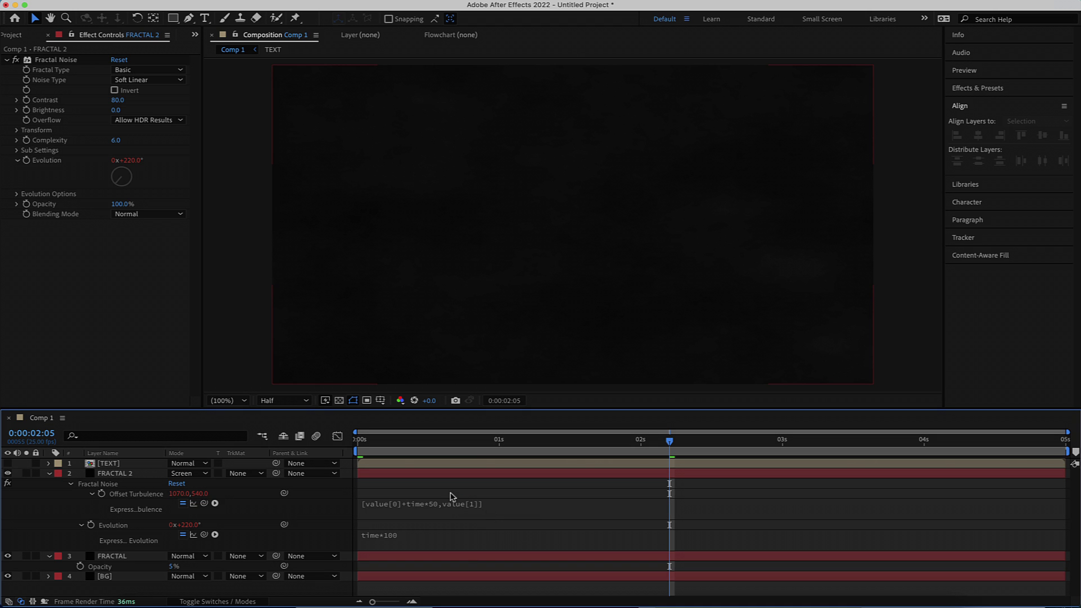
- Preview the two combined fractal noise layers from near the start of the composition
{"action": "left_click_drag", "start_coordinate": [670, 442], "coordinate": [375, 445]}
{"action": "key", "text": "space"}
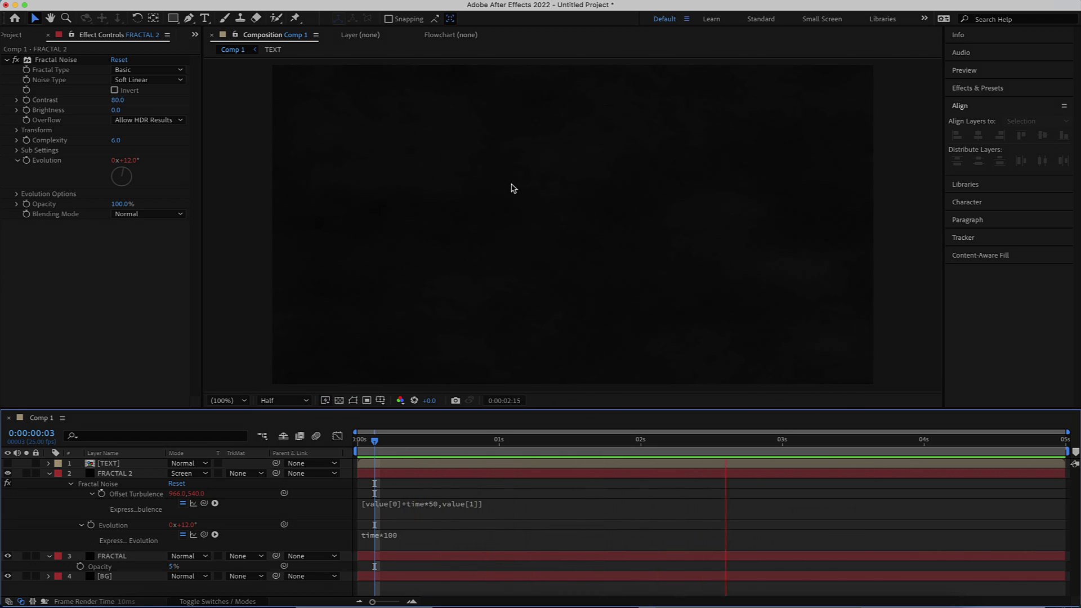
{"action": "key", "text": "space"}
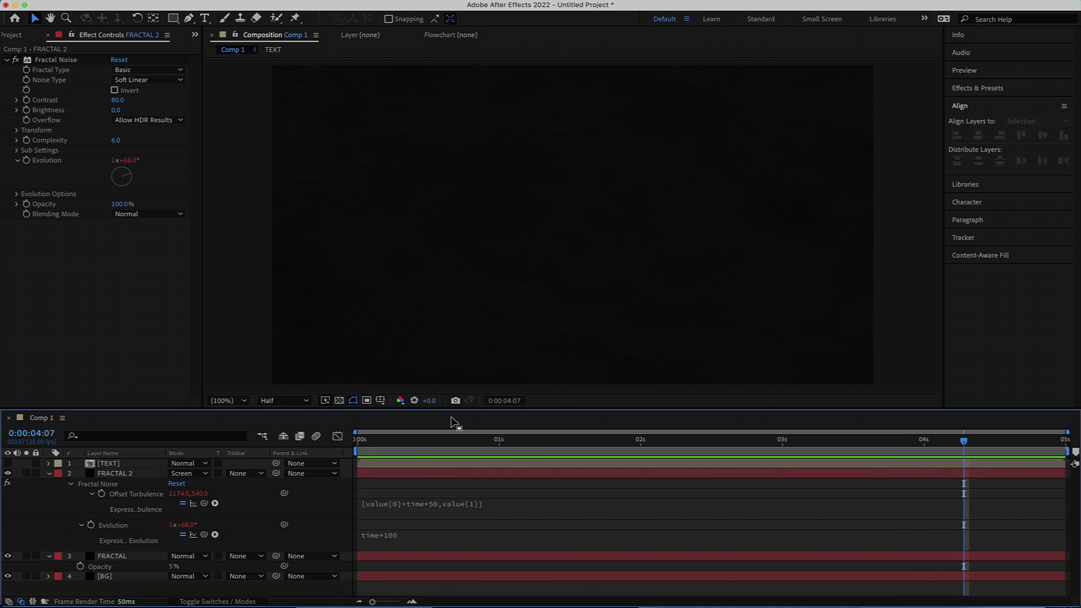
- Enable Uniform Scaling in FRACTAL 2's Fractal Noise transform and set the Scale to 1000
{"action": "left_click", "coordinate": [17, 130]}
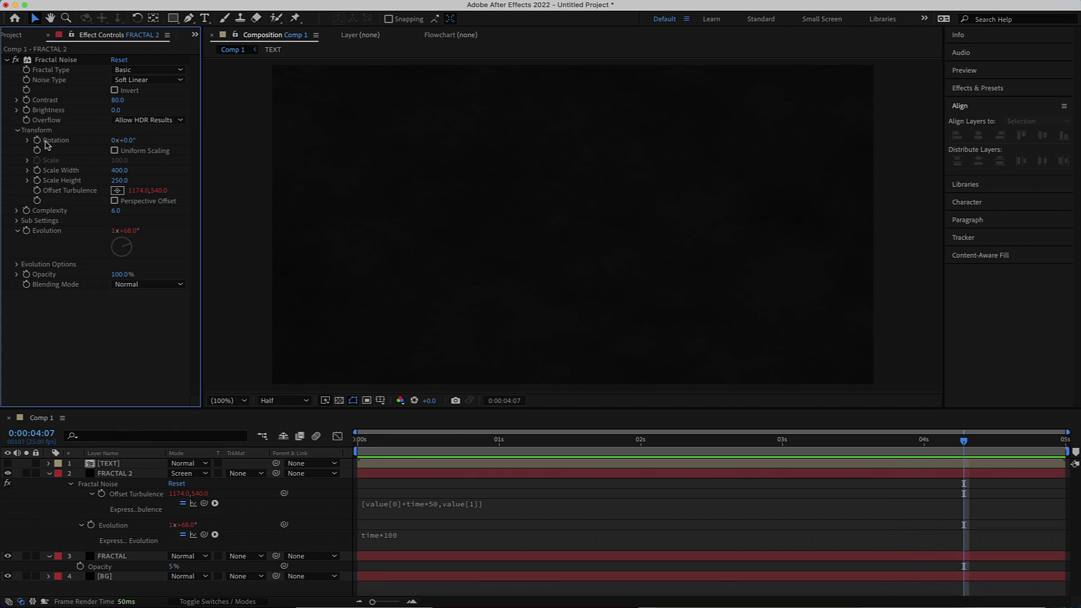
{"action": "left_click", "coordinate": [115, 154]}
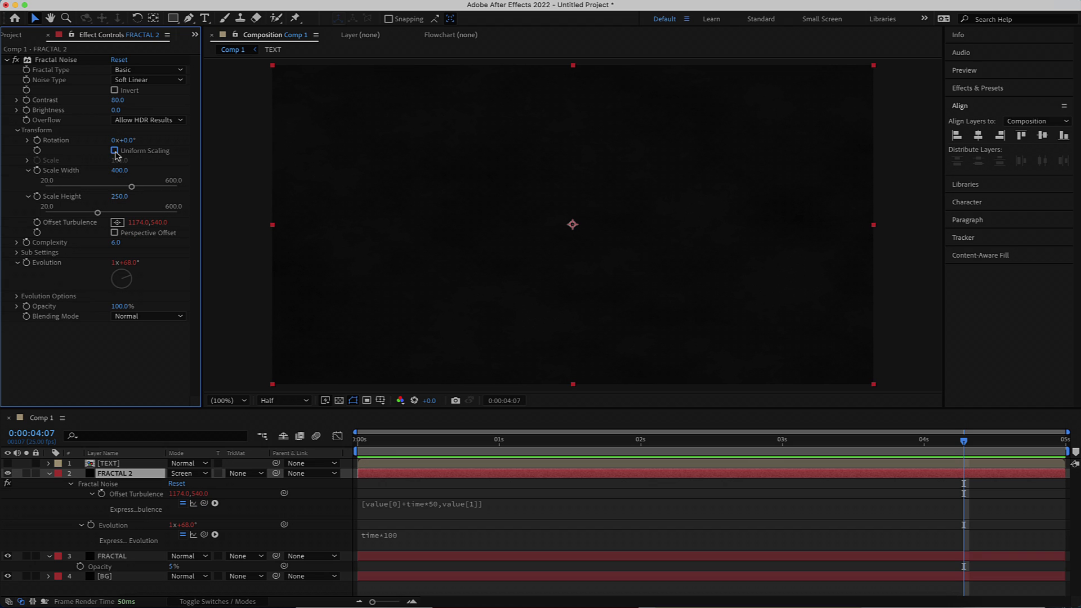
{"action": "left_click", "coordinate": [115, 151]}
{"action": "left_click_drag", "start_coordinate": [74, 178], "coordinate": [199, 183]}
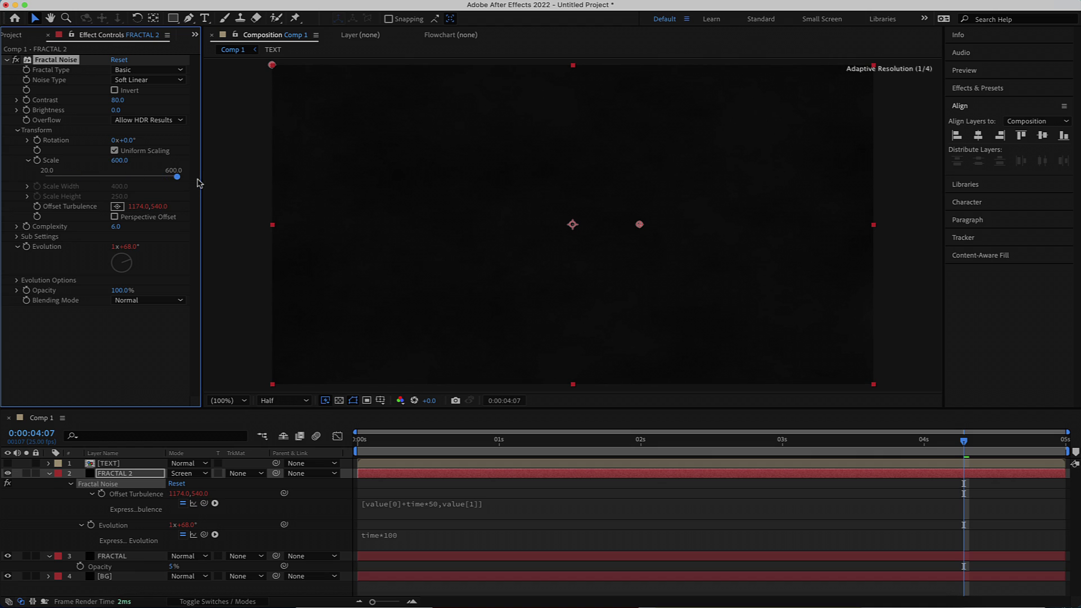
{"action": "left_click", "coordinate": [119, 162]}
{"action": "type", "text": "100"}
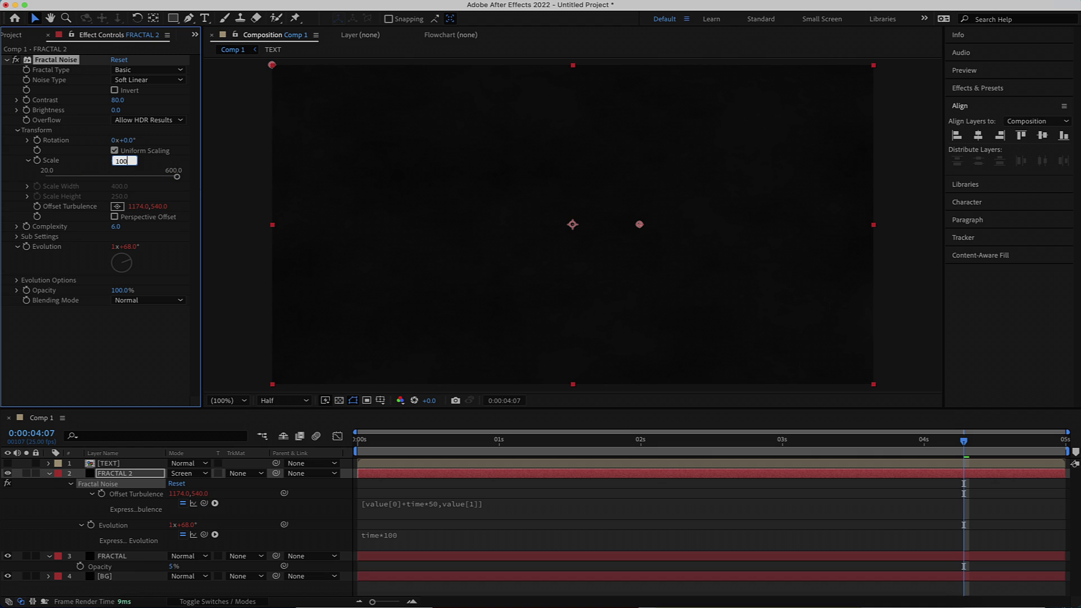
{"action": "key", "text": "Return"}
{"action": "left_click_drag", "start_coordinate": [964, 442], "coordinate": [805, 450]}
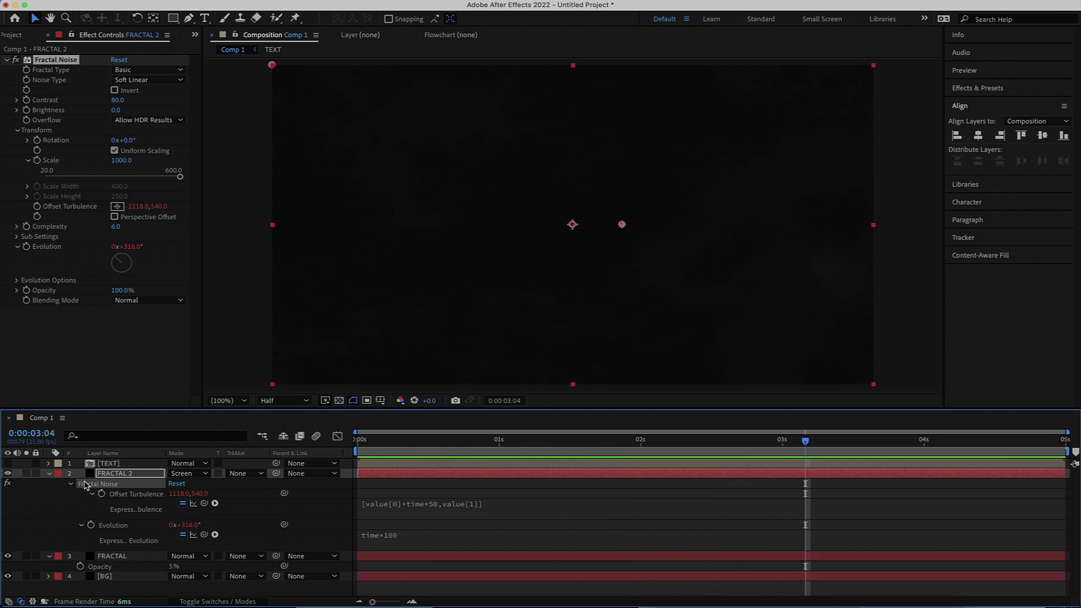
{"action": "left_click", "coordinate": [50, 474]}
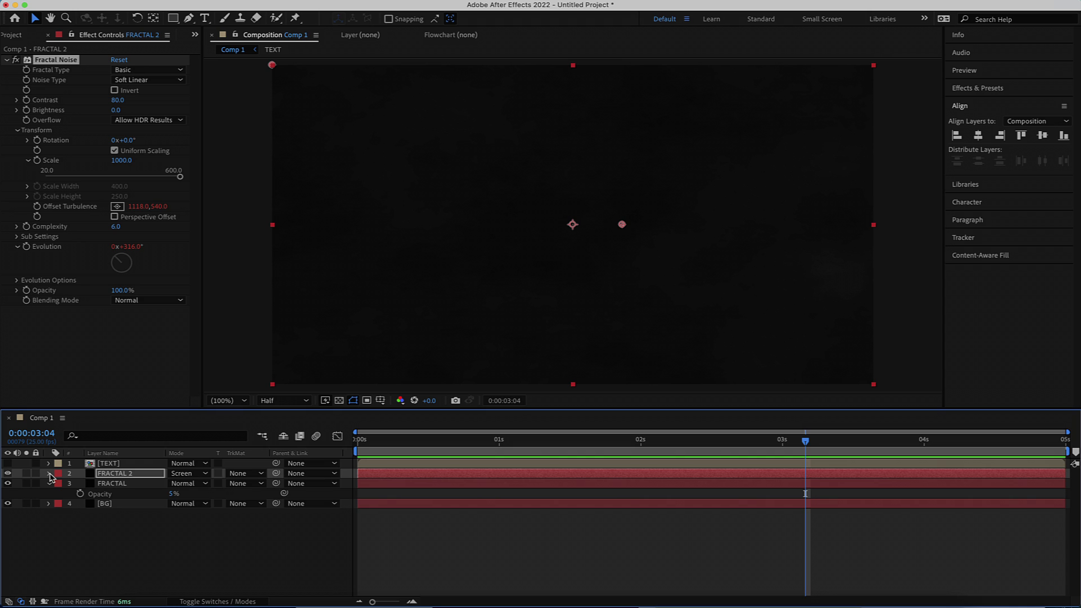
- Add an adjustment layer above FRACTAL 2 and give it an elliptical mask filling the whole frame
{"action": "right_click", "coordinate": [150, 537]}
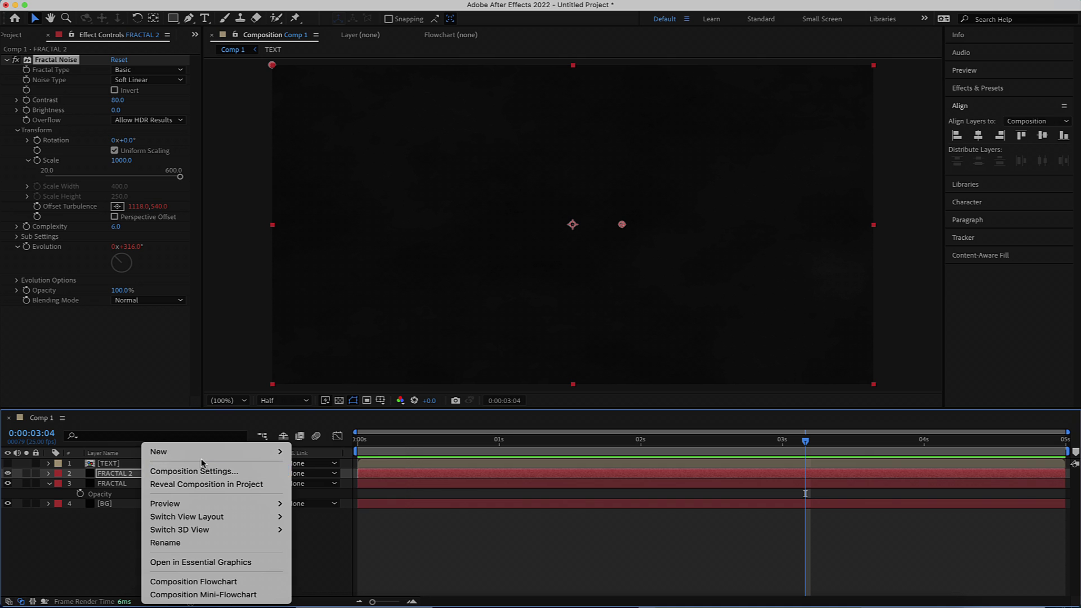
{"action": "mouse_move", "coordinate": [203, 454]}
{"action": "left_click", "coordinate": [350, 549]}
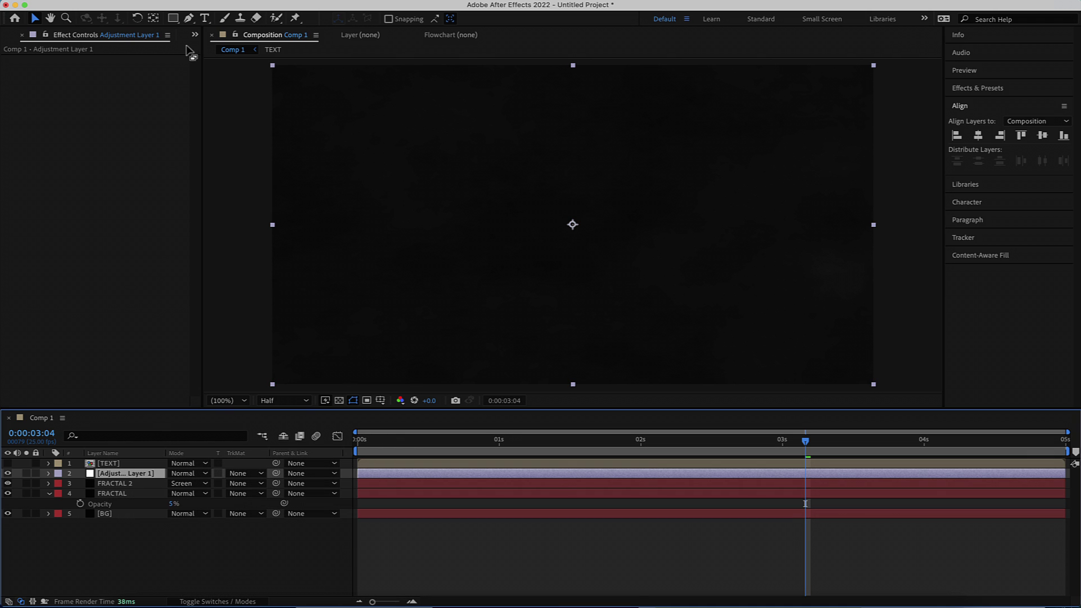
{"action": "left_click", "coordinate": [173, 18]}
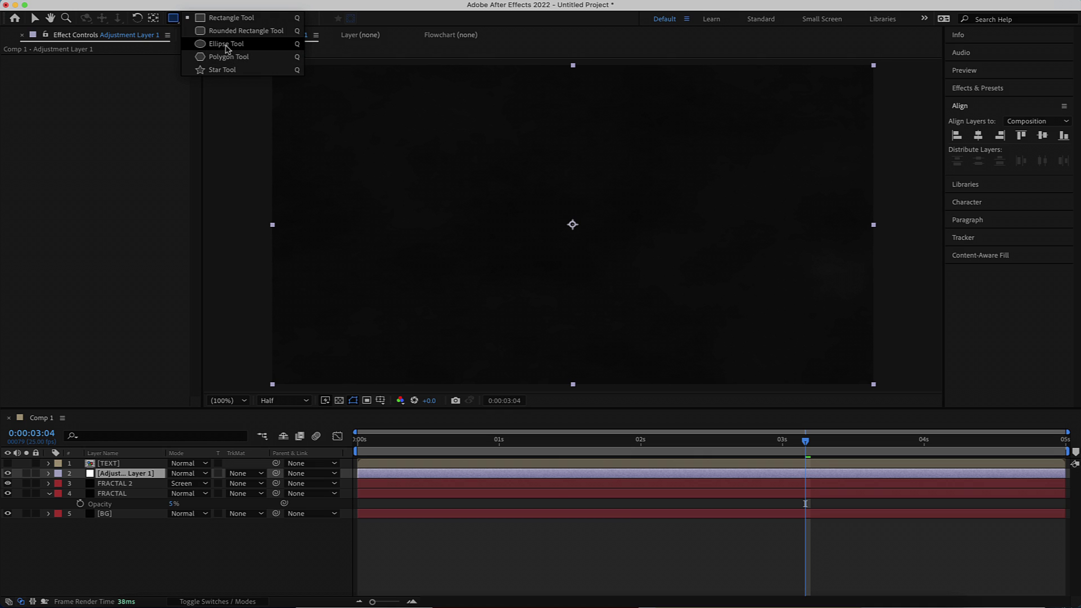
{"action": "left_click", "coordinate": [226, 44]}
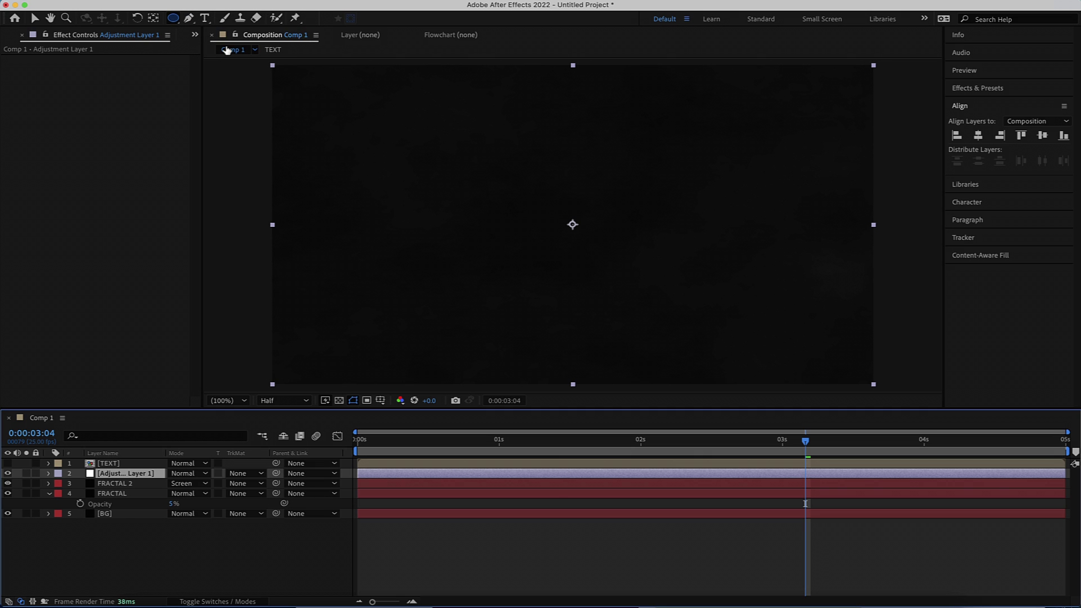
{"action": "double_click", "coordinate": [173, 21]}
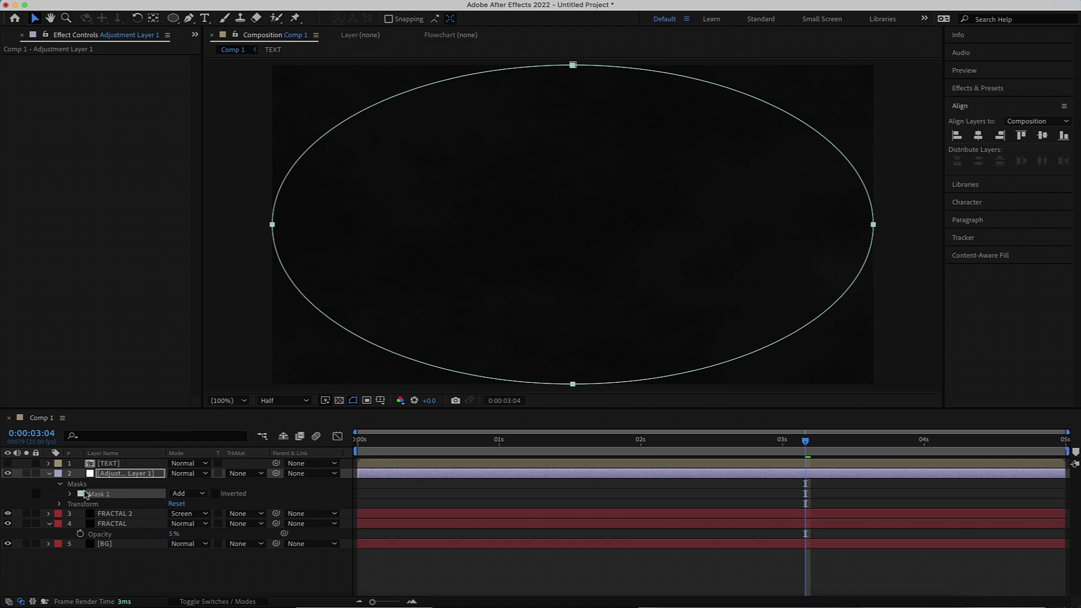
- Set the adjustment layer's elliptical mask to Subtract with a Mask Feather of 500 pixels
{"action": "left_click", "coordinate": [185, 495]}
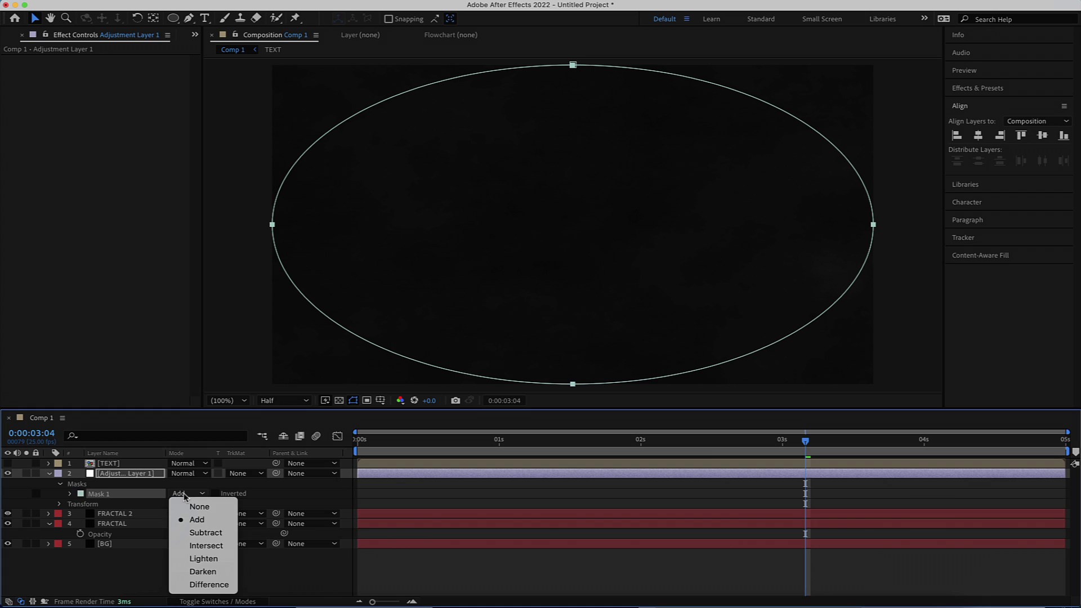
{"action": "left_click", "coordinate": [217, 535]}
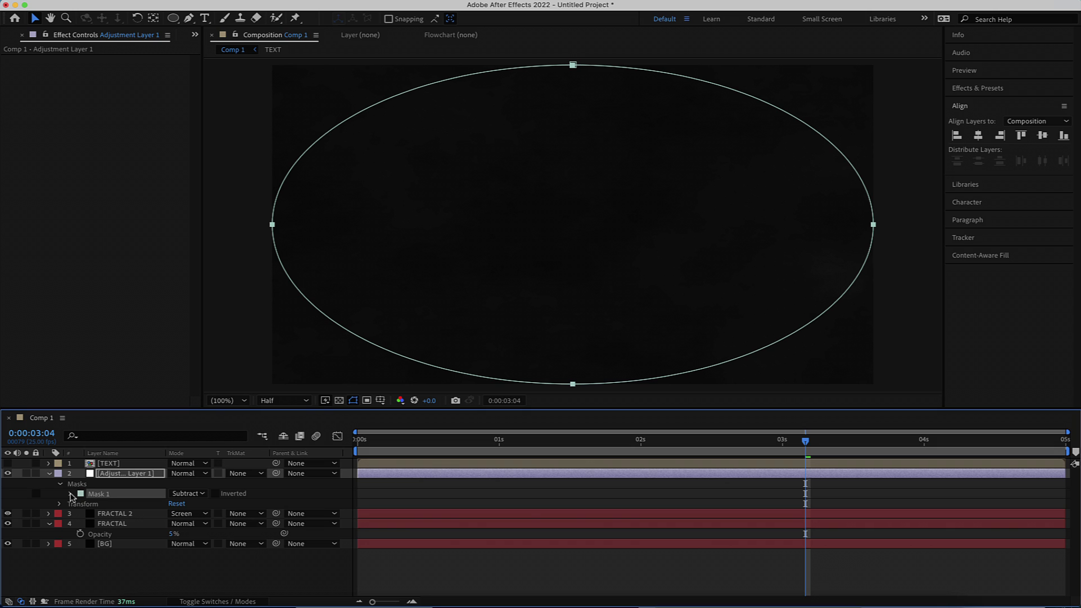
{"action": "left_click", "coordinate": [71, 495]}
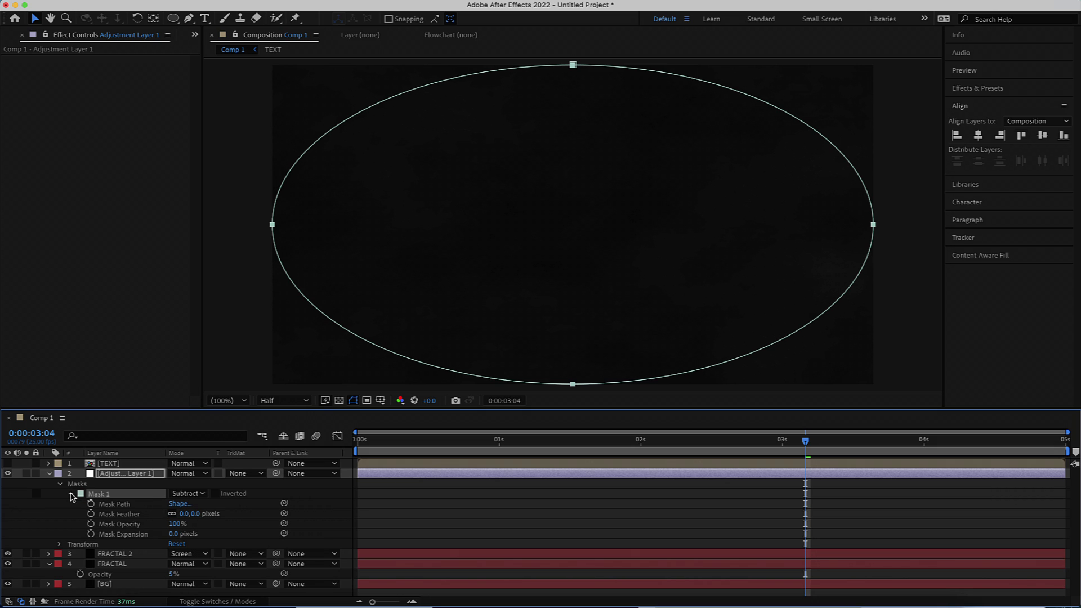
{"action": "left_click", "coordinate": [184, 514]}
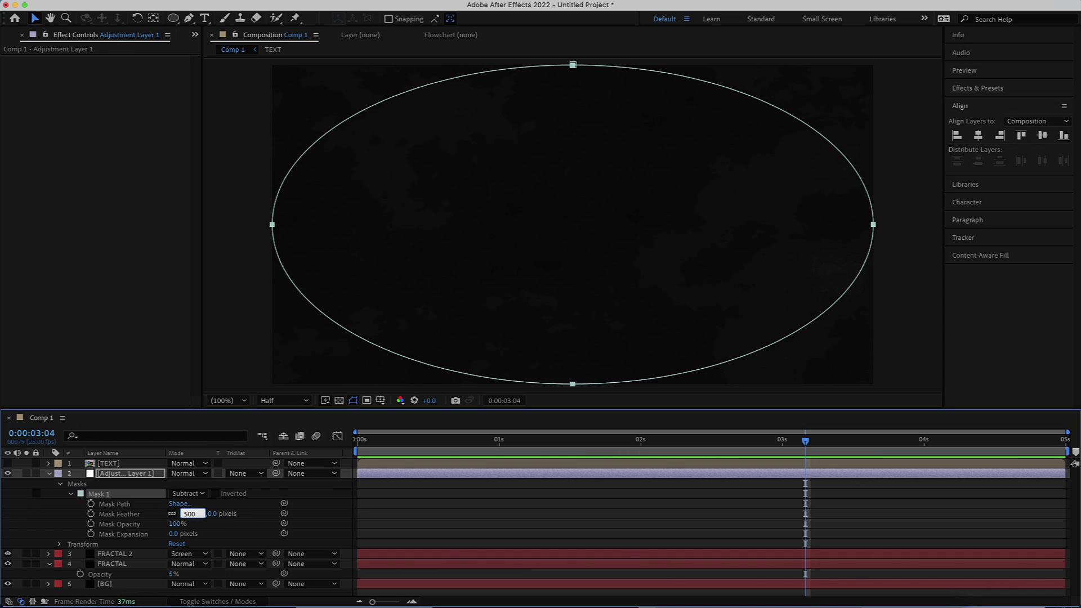
{"action": "key", "text": "Return"}
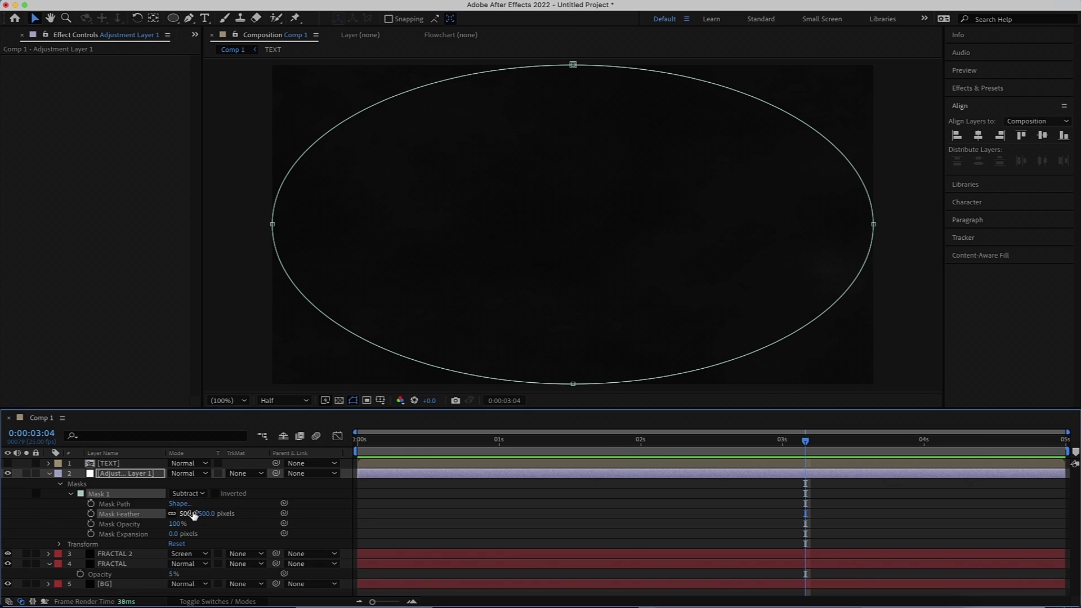
- Apply the Curves effect to the adjustment layer and bend the RGB curve downward to darken the frame's edges
{"action": "key", "text": "ctrl+space"}
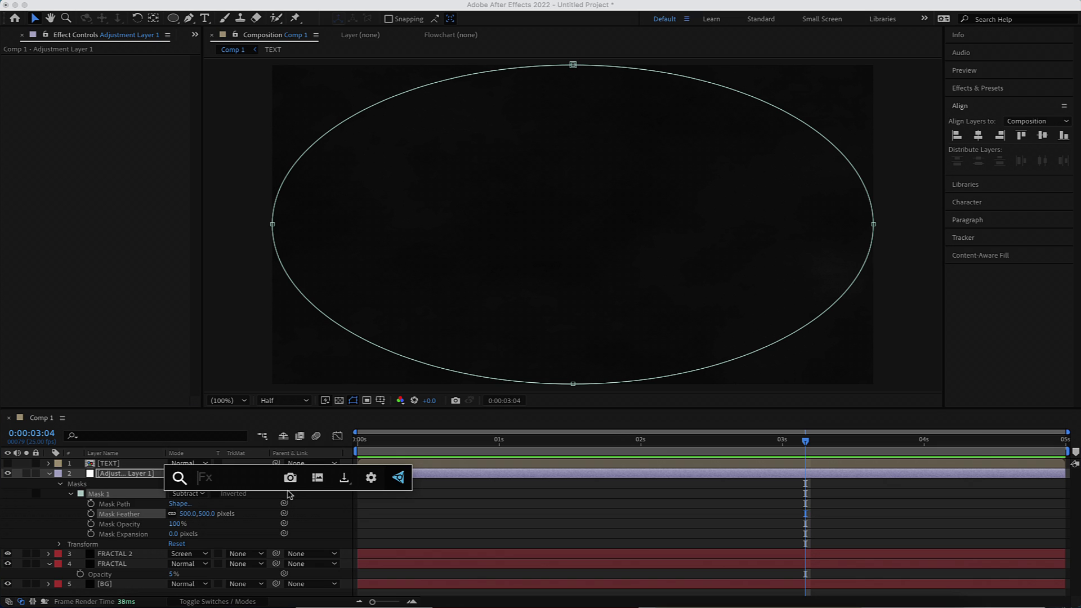
{"action": "type", "text": "curv"}
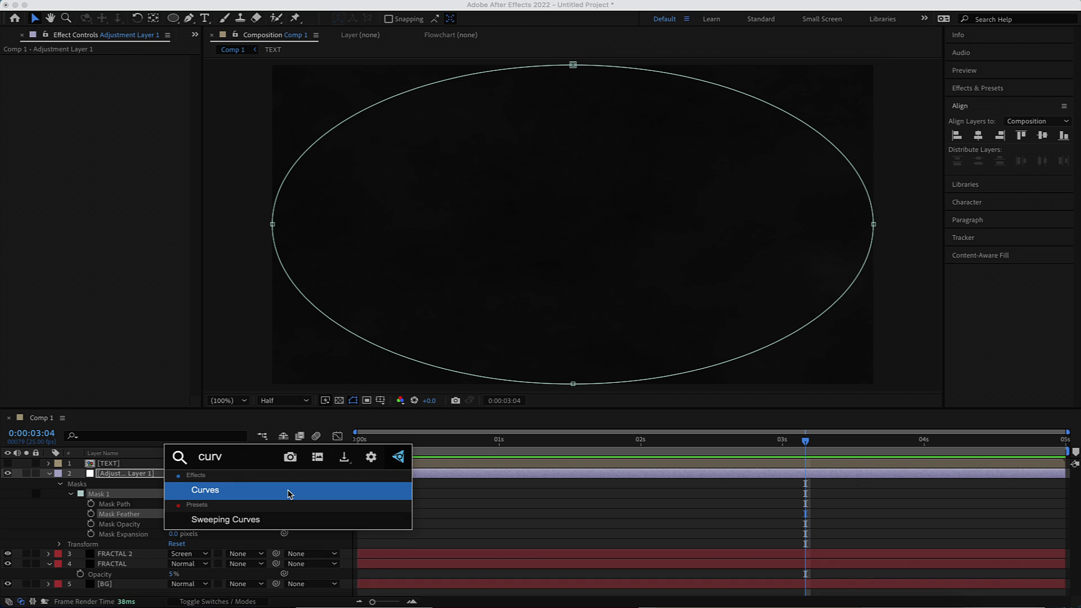
{"action": "key", "text": "Return"}
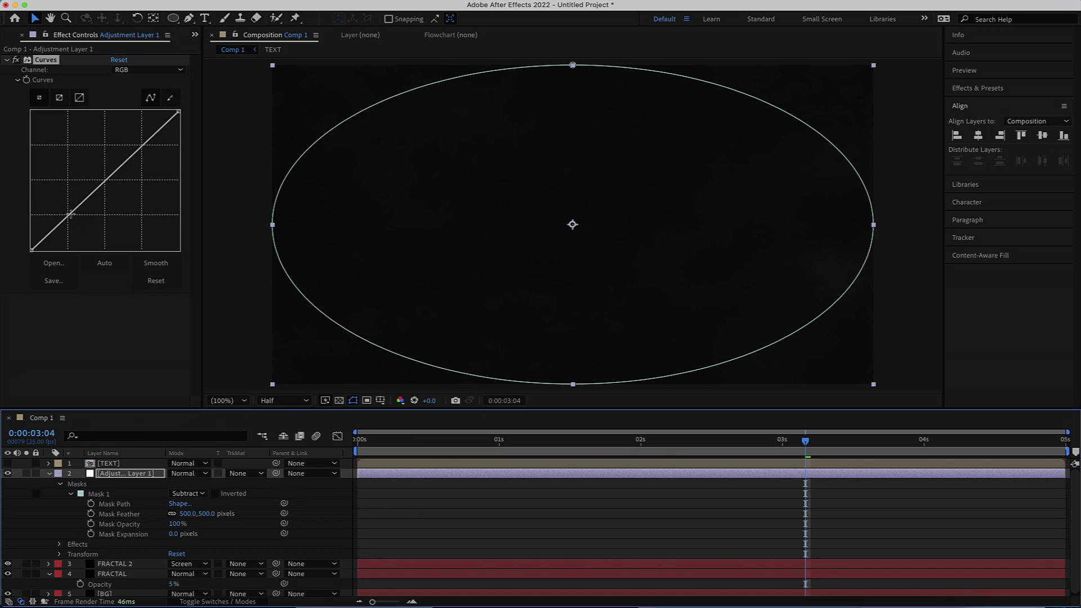
{"action": "left_click_drag", "start_coordinate": [84, 201], "coordinate": [134, 183]}
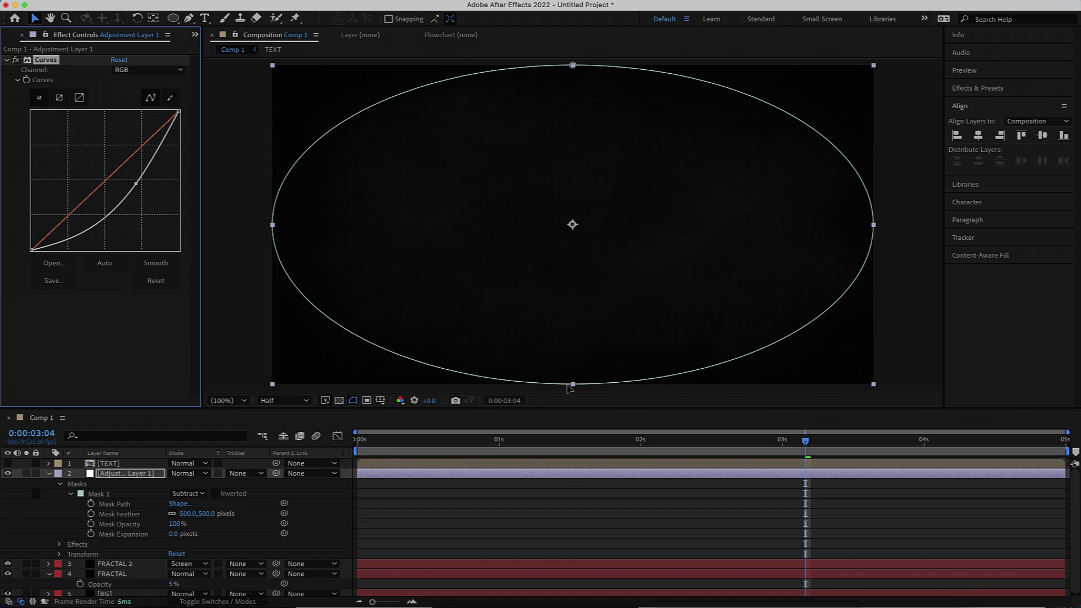
{"action": "left_click", "coordinate": [49, 474]}
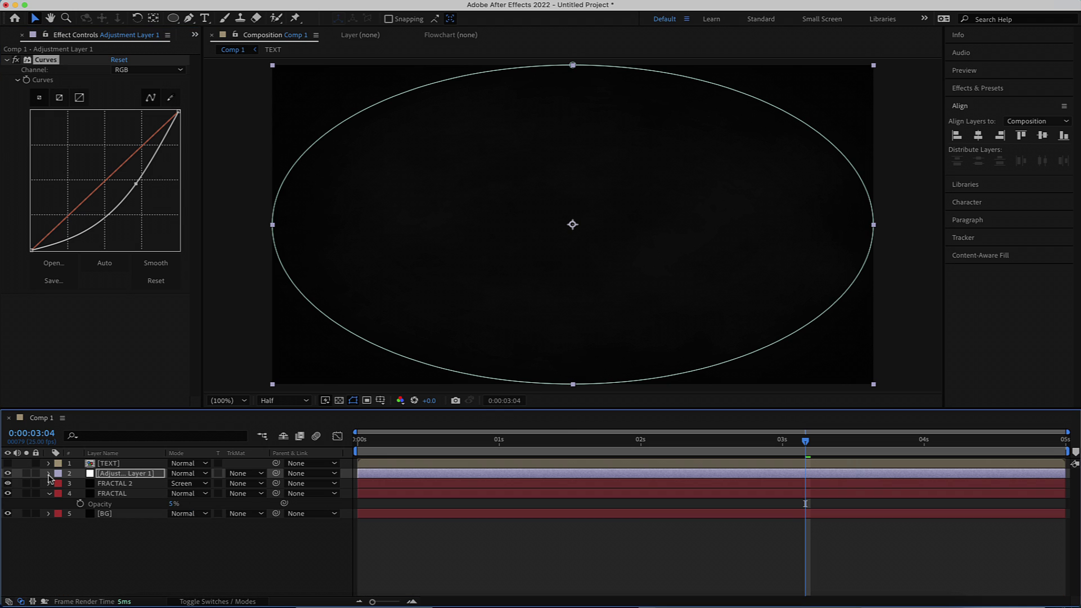
{"action": "left_click", "coordinate": [234, 315]}
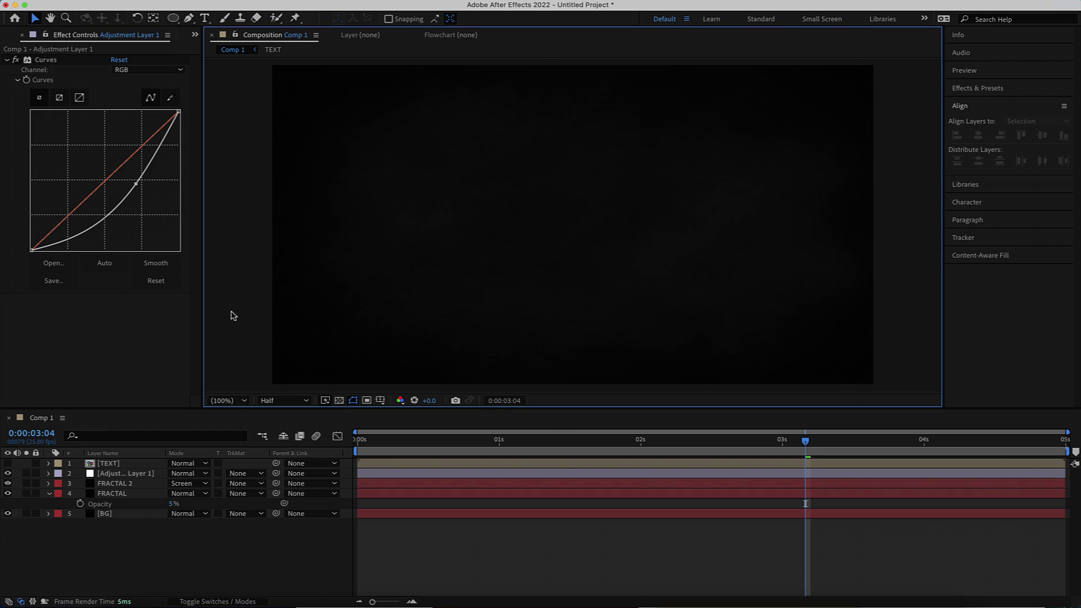
- Make the TEXT layer visible, set its blending mode to Screen, and preview it over the background
{"action": "left_click", "coordinate": [7, 464]}
{"action": "left_click", "coordinate": [102, 463]}
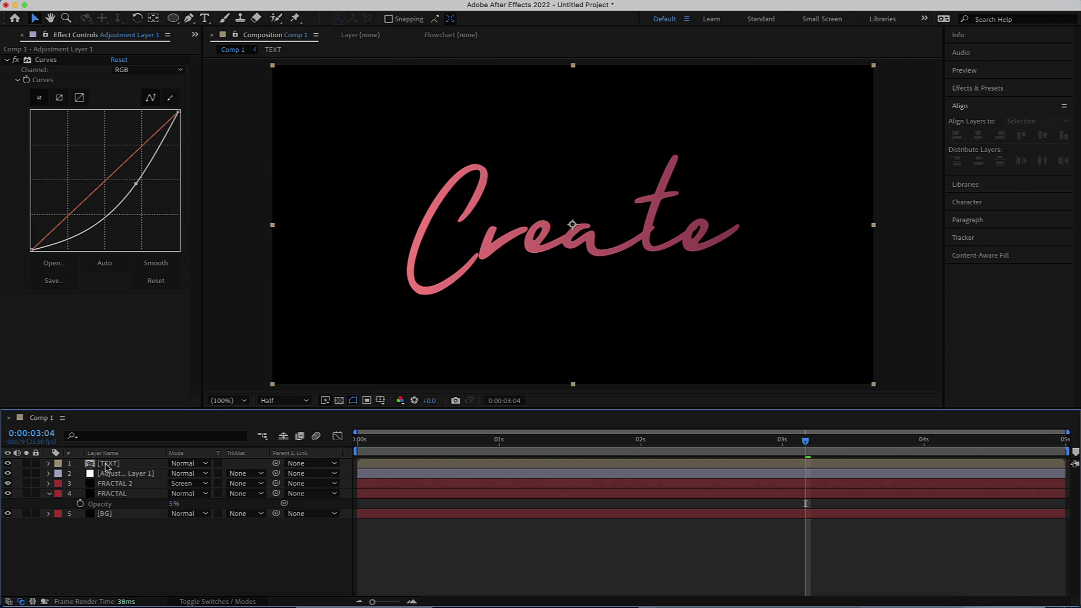
{"action": "left_click", "coordinate": [186, 464]}
{"action": "left_click", "coordinate": [227, 225]}
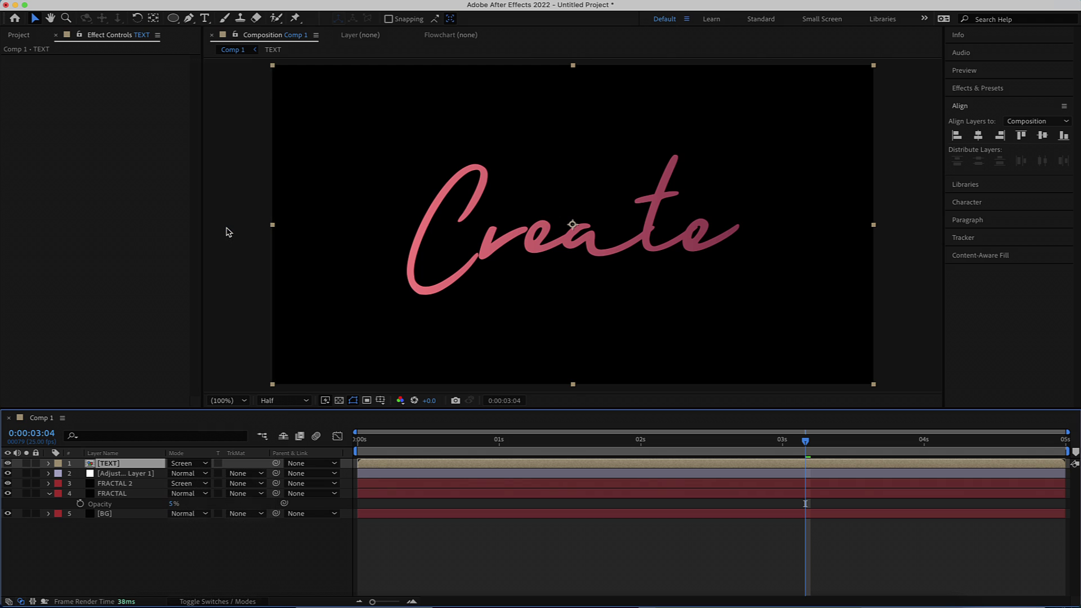
{"action": "mouse_move", "coordinate": [808, 454]}
{"action": "left_mouse_down"}
{"action": "mouse_move", "coordinate": [408, 454]}
{"action": "mouse_move", "coordinate": [849, 433]}
{"action": "mouse_move", "coordinate": [357, 451]}
{"action": "mouse_move", "coordinate": [530, 455]}
{"action": "left_mouse_up"}
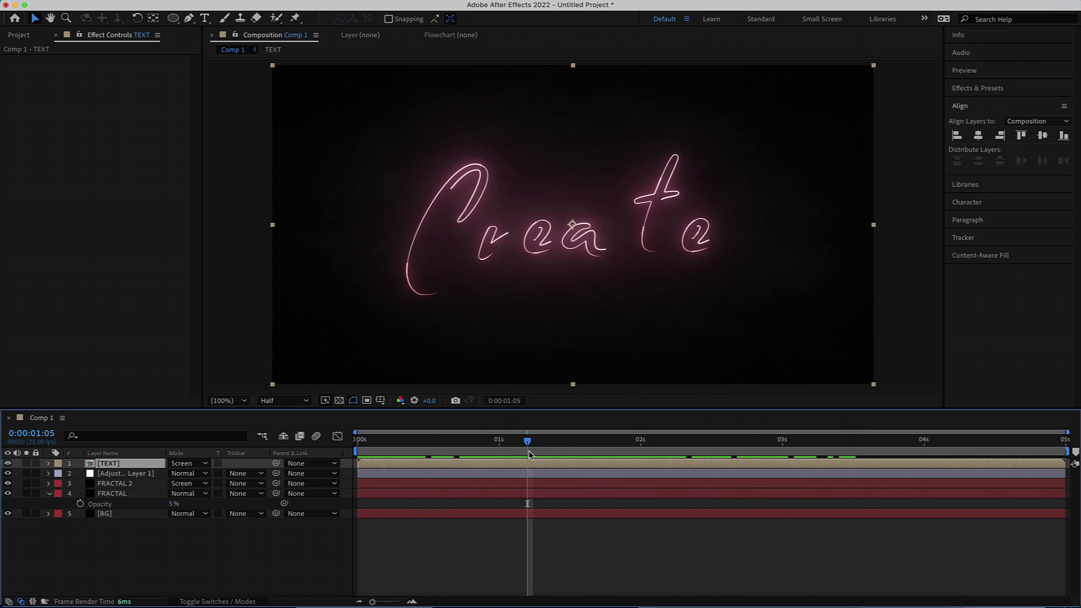
{"action": "key", "text": "space"}
- Pre-compose all five layers of Comp 1 into a new composition named FINAL
{"action": "left_click_drag", "start_coordinate": [156, 544], "coordinate": [114, 461]}
{"action": "right_click", "coordinate": [113, 467]}
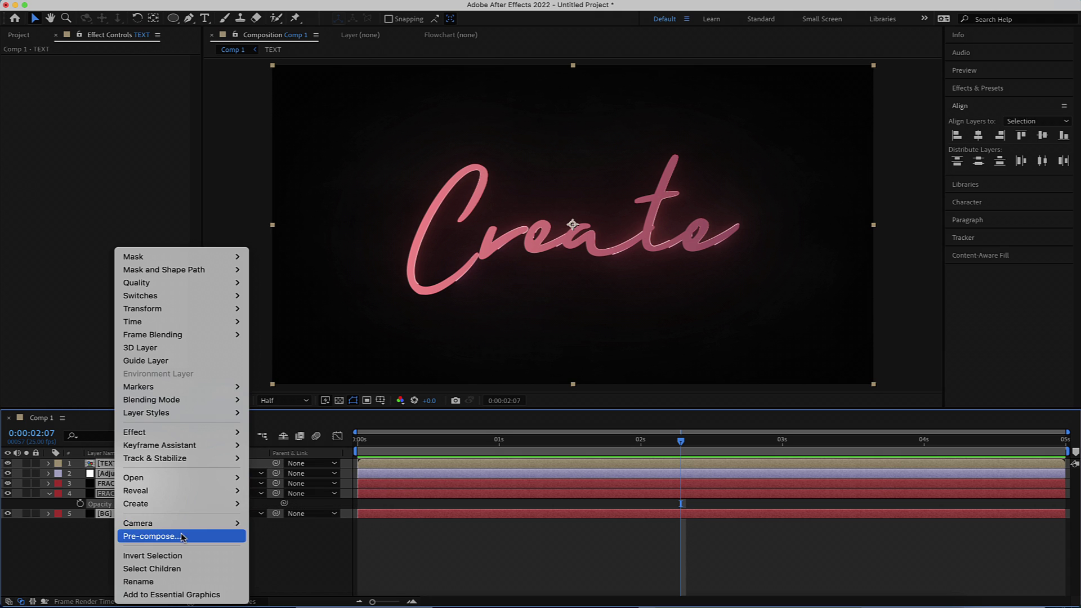
{"action": "left_click", "coordinate": [153, 536]}
{"action": "type", "text": "FINAL"}
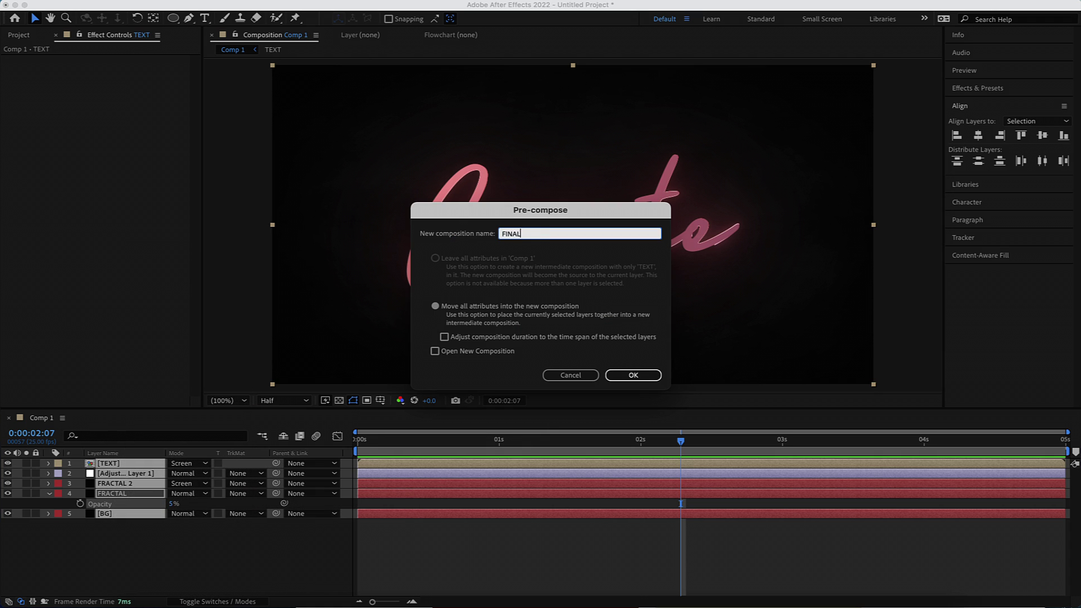
{"action": "key", "text": "Return"}
- Add a new adjustment layer above the FINAL pre-composition in Comp 1
{"action": "right_click", "coordinate": [151, 509]}
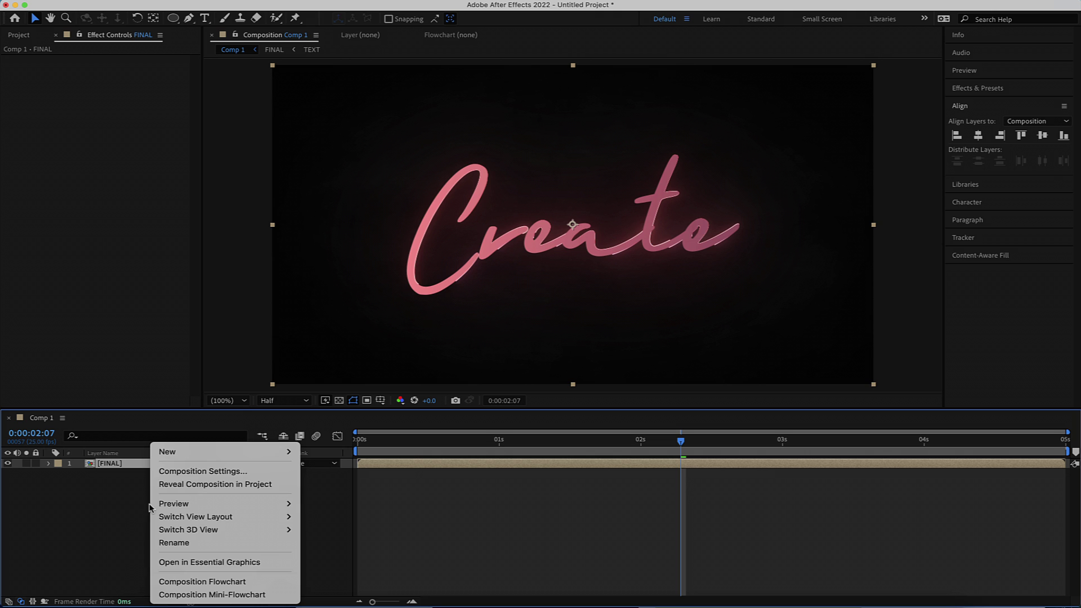
{"action": "mouse_move", "coordinate": [203, 451]}
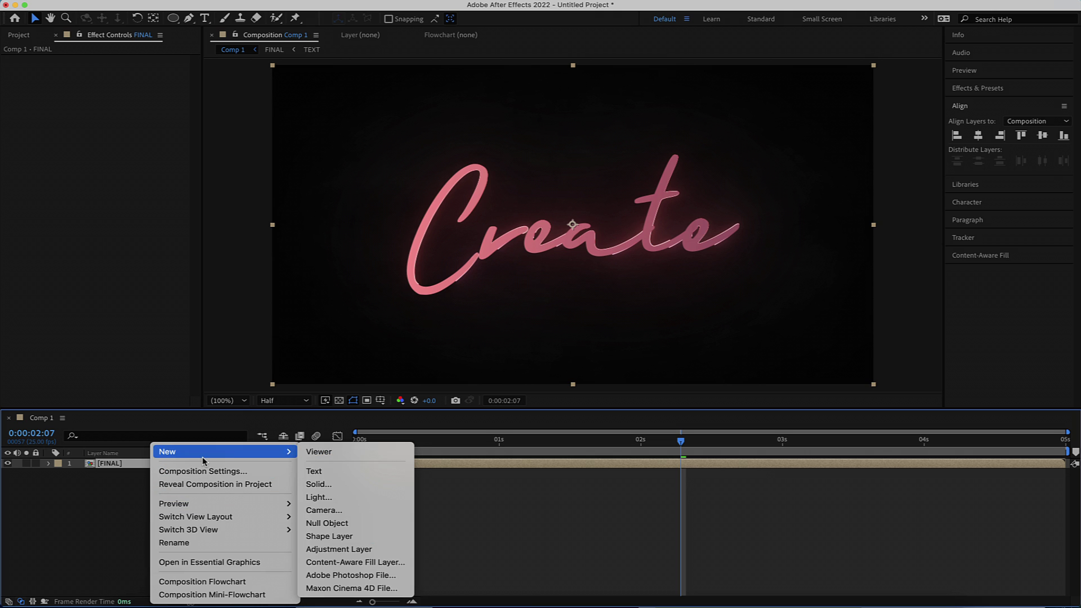
{"action": "left_click", "coordinate": [352, 549]}
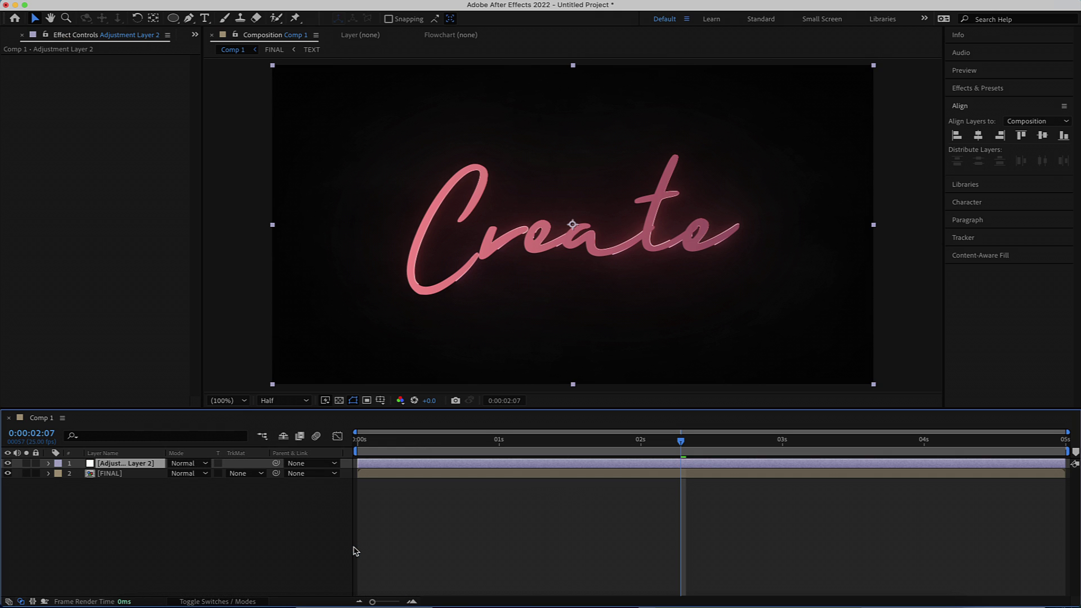
- Apply the Noise effect to the new adjustment layer and set its Amount of Noise to 8%
{"action": "key", "text": "ctrl+space"}
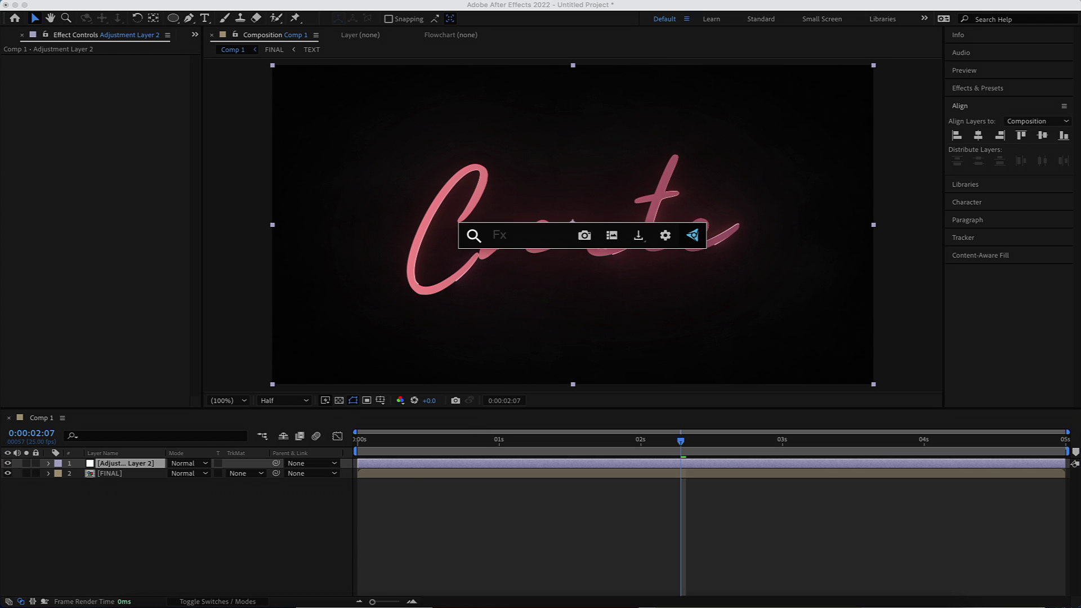
{"action": "type", "text": "nois"}
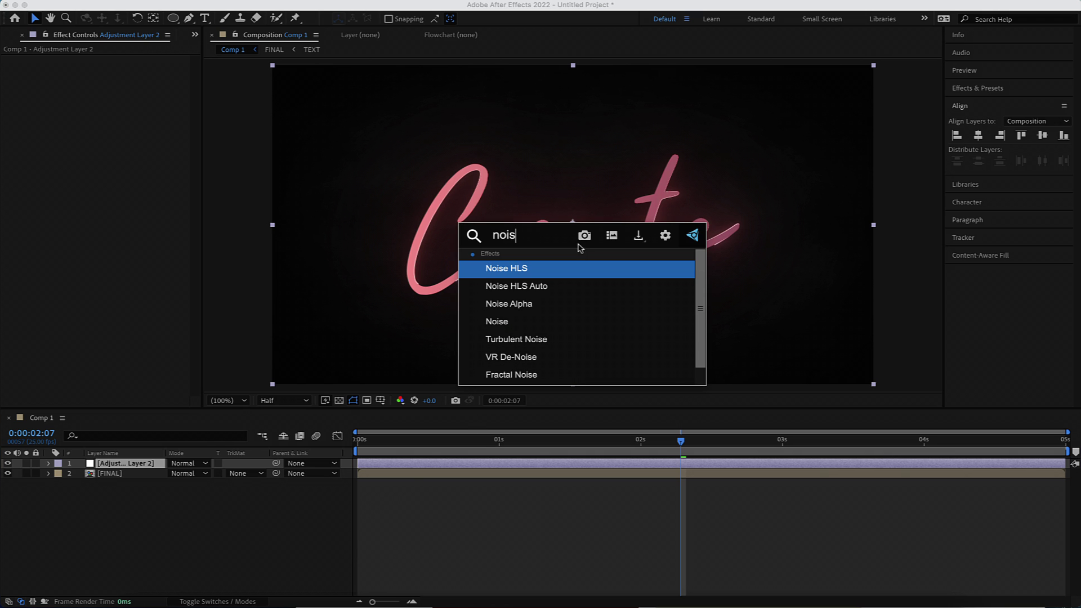
{"action": "left_click", "coordinate": [496, 320]}
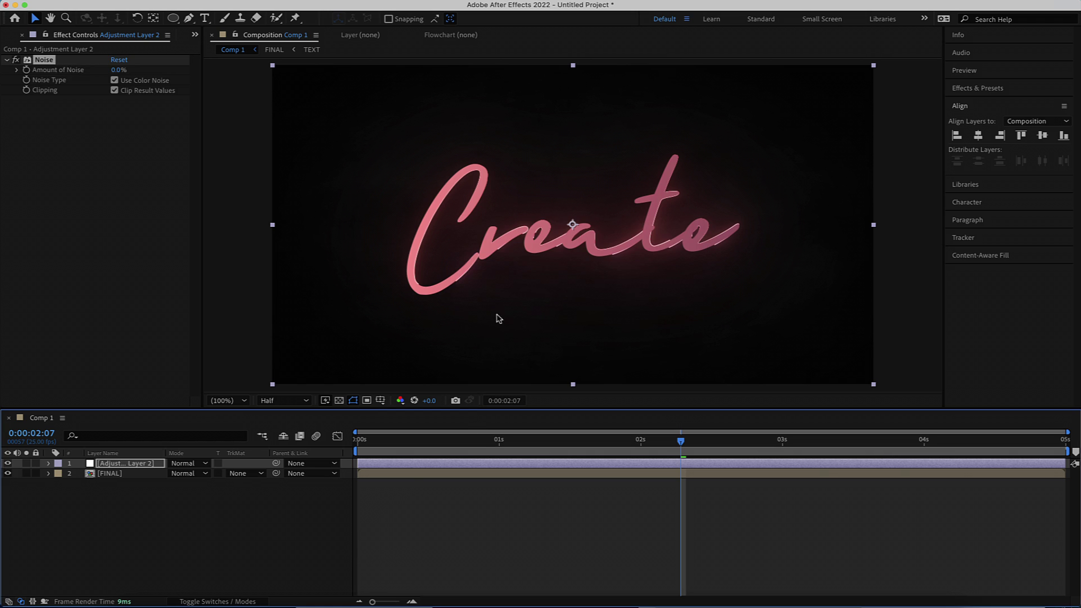
{"action": "left_click", "coordinate": [113, 69]}
{"action": "type", "text": "8"}
{"action": "key", "text": "Return"}
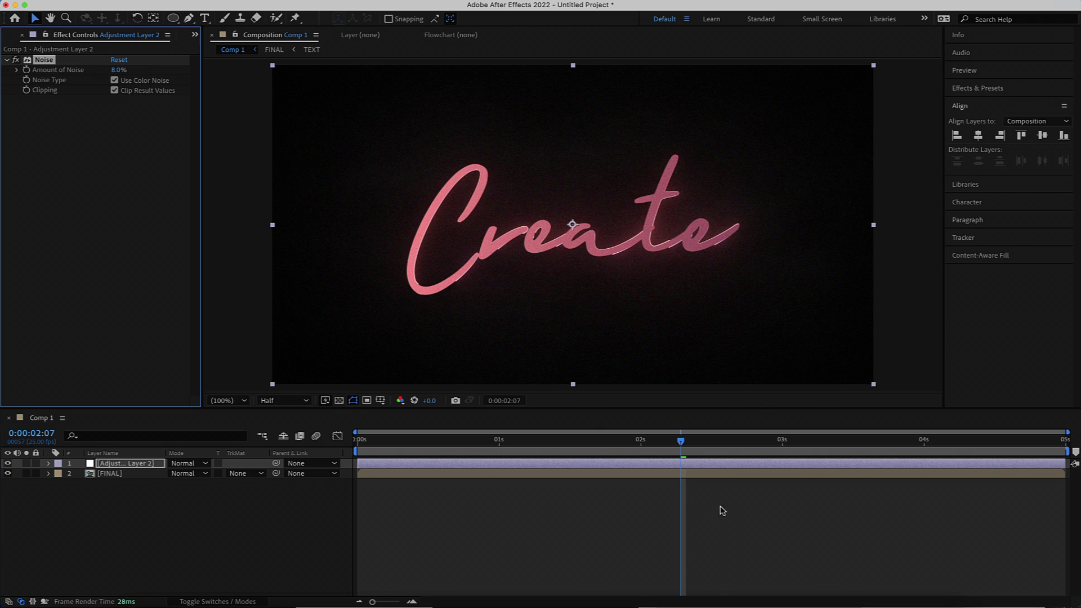
- Set a Scale keyframe on the FINAL layer at the very start of the composition
{"action": "left_click_drag", "start_coordinate": [681, 441], "coordinate": [357, 441]}
{"action": "left_click", "coordinate": [125, 475]}
{"action": "key", "text": "s"}
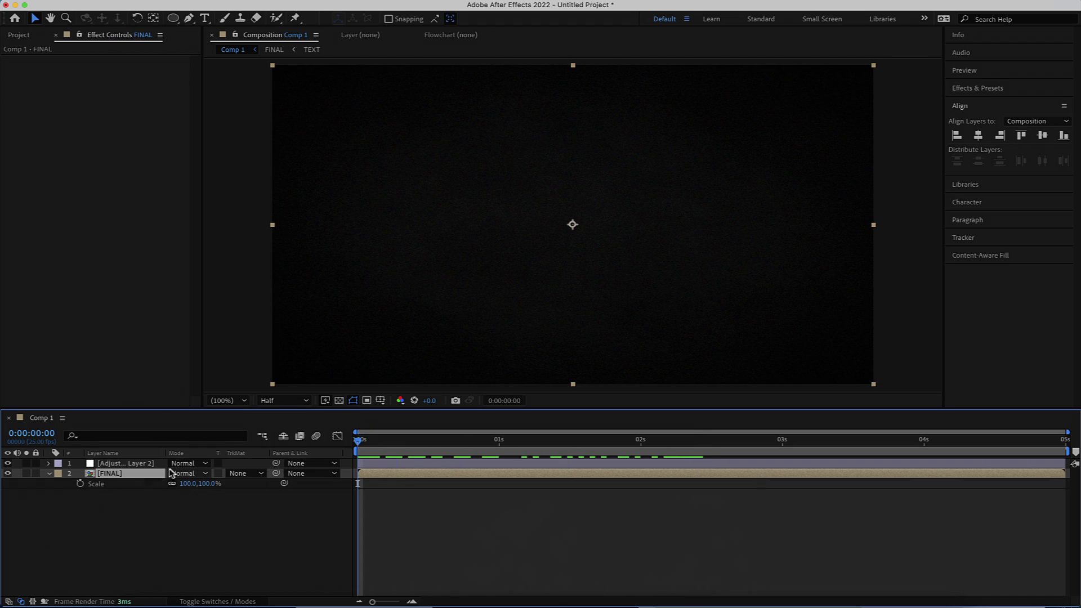
{"action": "left_click", "coordinate": [80, 484]}
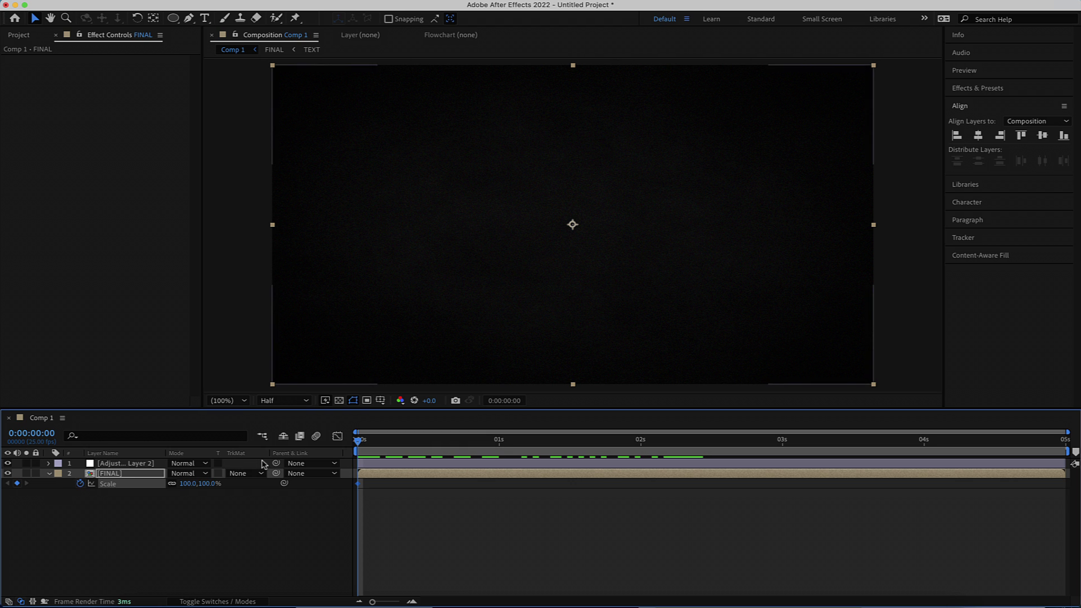
- Set the FINAL layer's Scale to 115% at 0:00:04:24 and preview the slow zoom from the start
{"action": "left_click_drag", "start_coordinate": [360, 441], "coordinate": [1063, 426]}
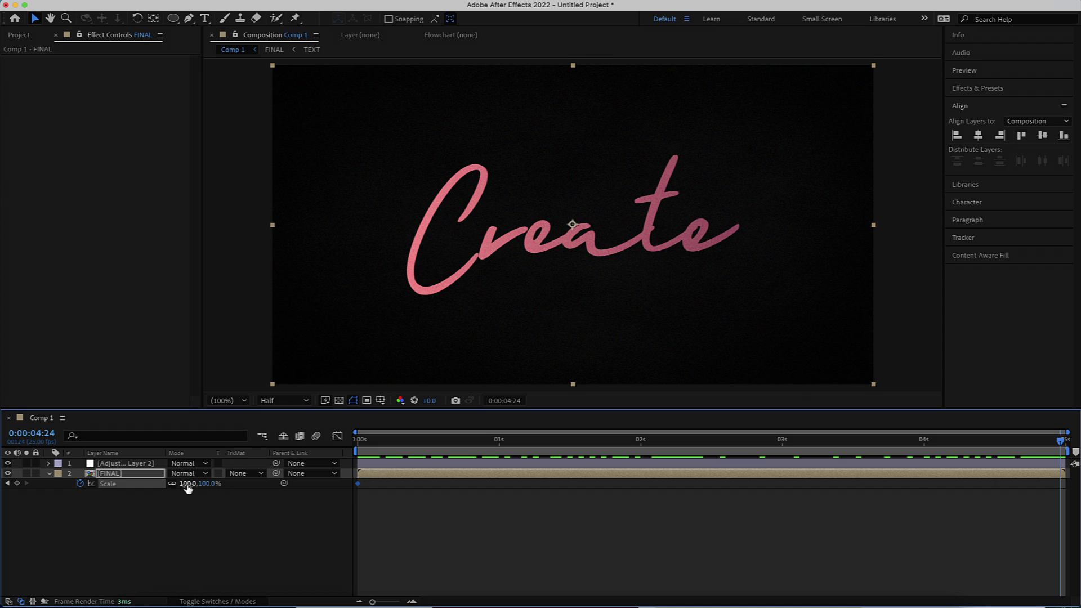
{"action": "left_click_drag", "start_coordinate": [185, 485], "coordinate": [199, 484]}
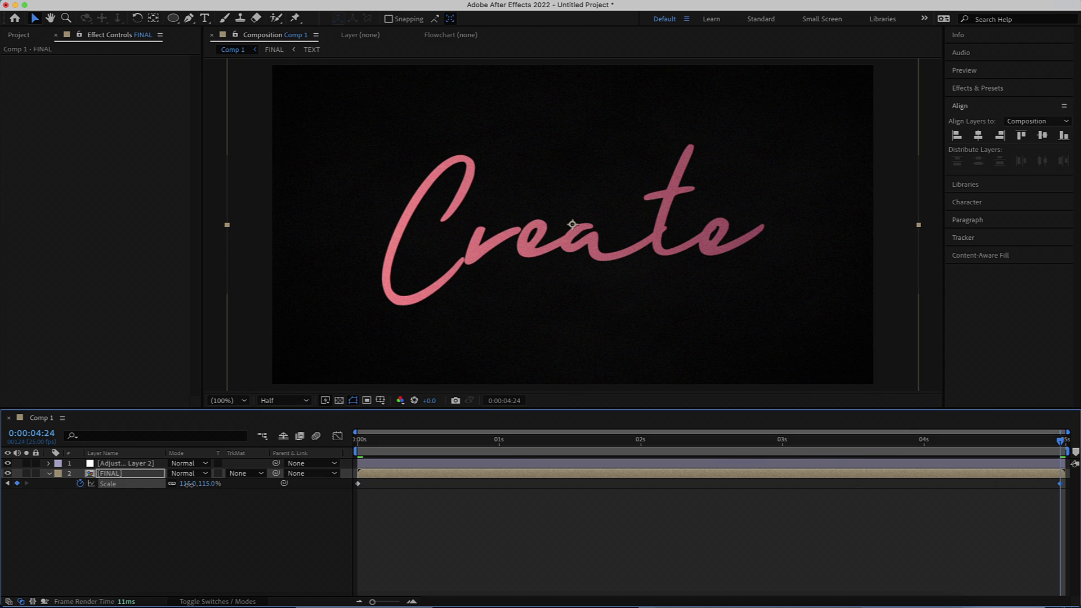
{"action": "left_click", "coordinate": [202, 485]}
{"action": "key", "text": "Return"}
{"action": "left_click_drag", "start_coordinate": [1062, 444], "coordinate": [358, 443]}
{"action": "key", "text": "space"}
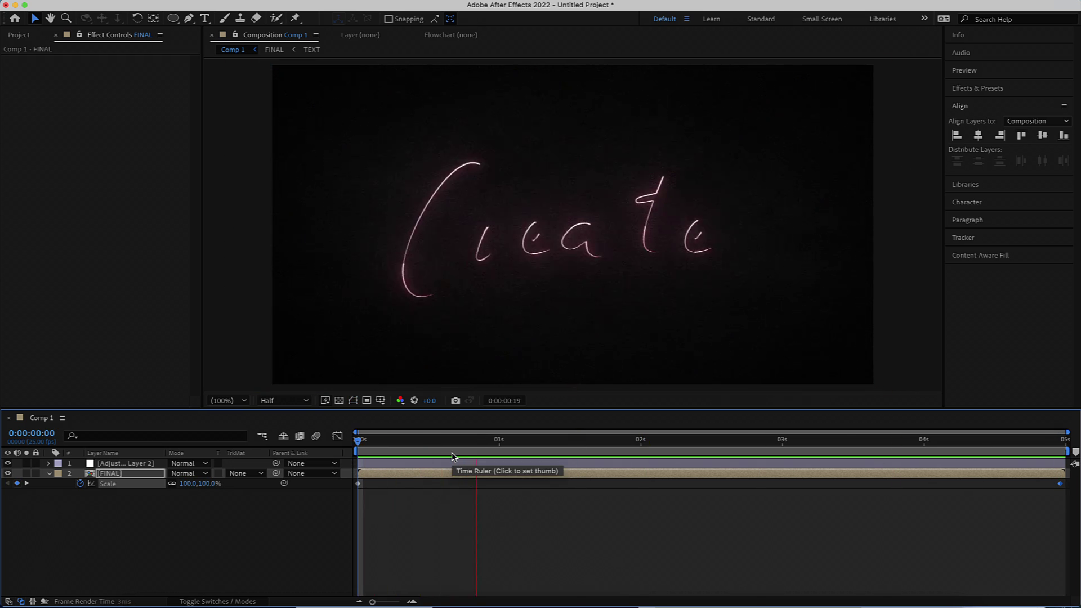